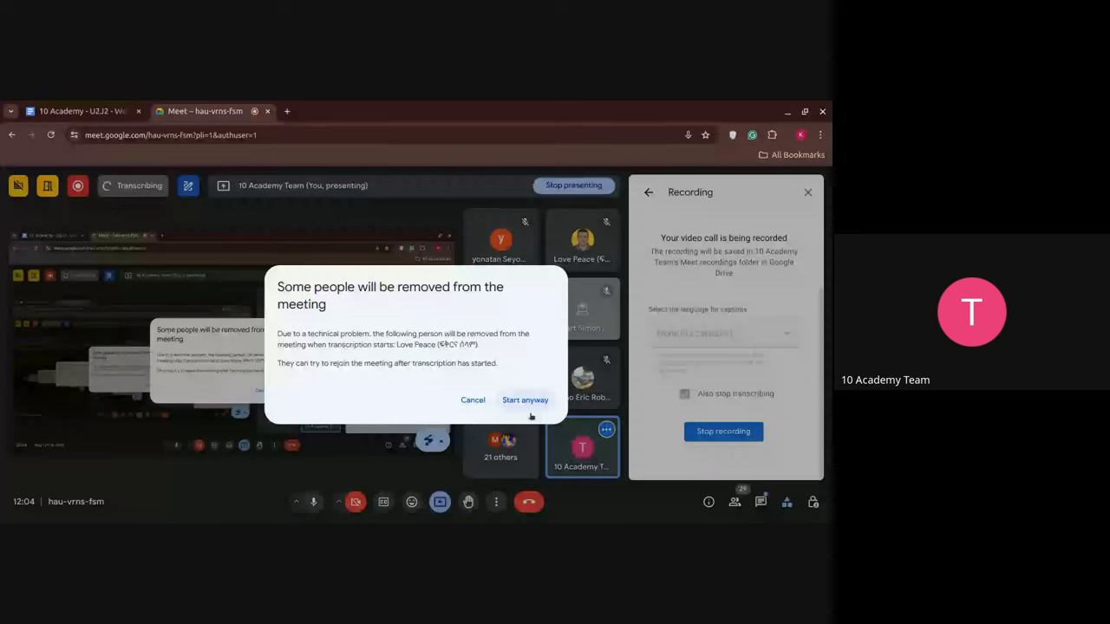
# - Start Meet transcription anyway despite the warning that some people will be removed
pyautogui.click(526, 404)
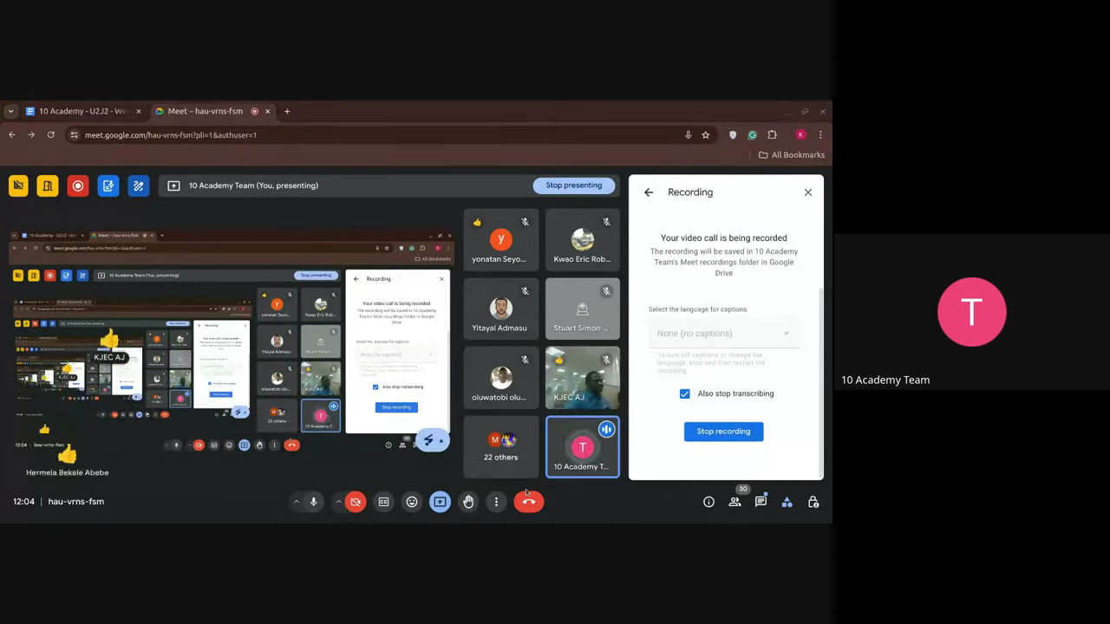
# - Open the Numbeo and Expatistan links from the Docs project brief in new tabs
pyautogui.click(124, 107)
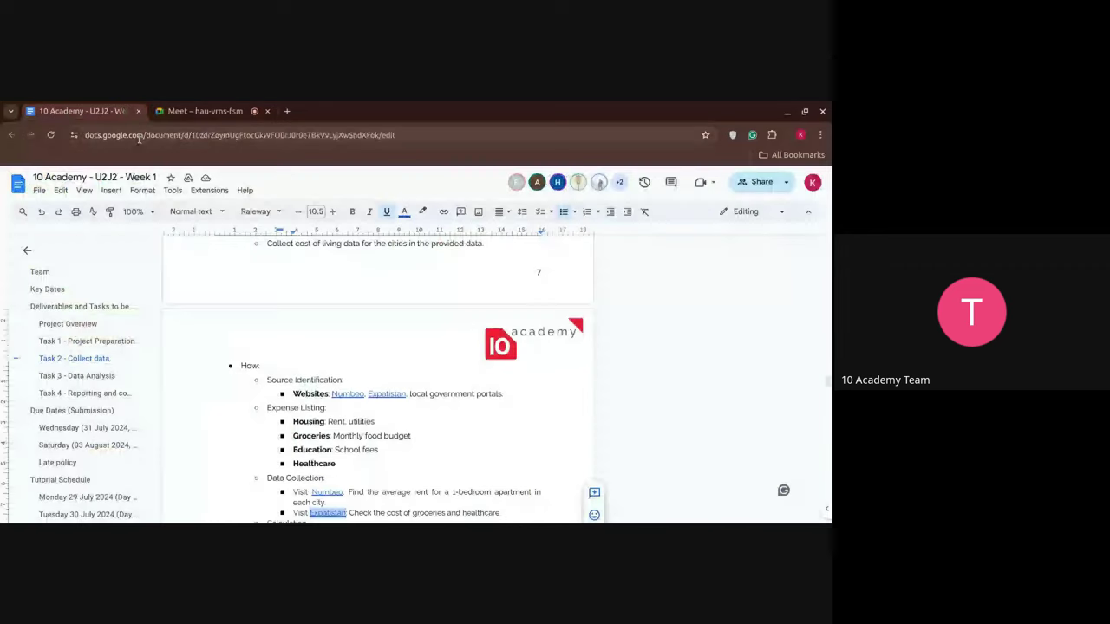
pyautogui.click(401, 466)
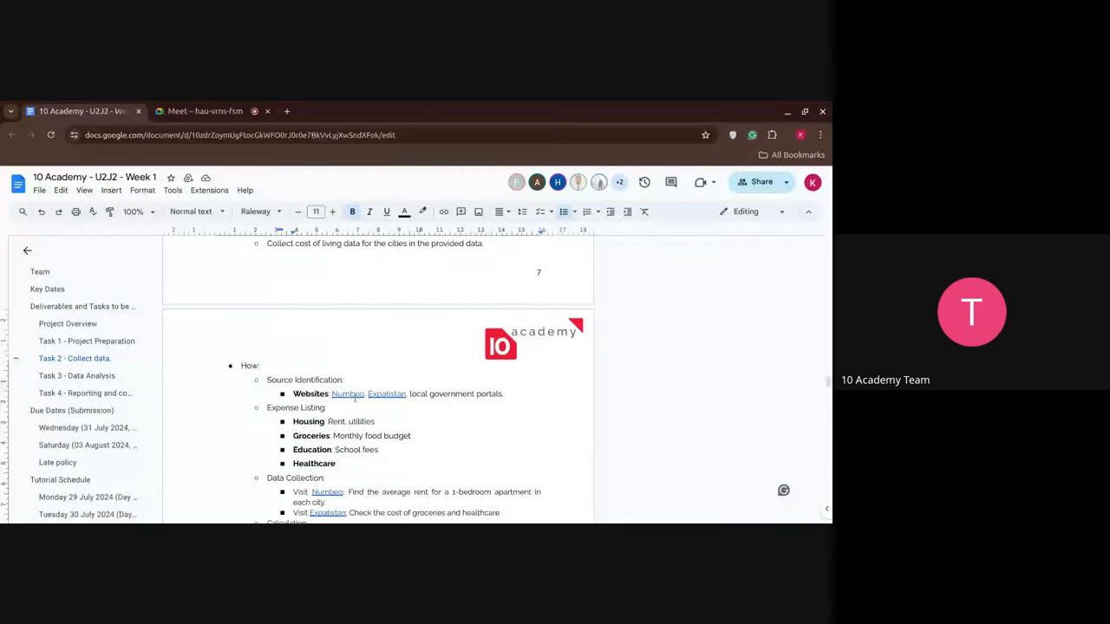
pyautogui.keyDown('ctrl'); pyautogui.click(355, 397); pyautogui.keyUp('ctrl')
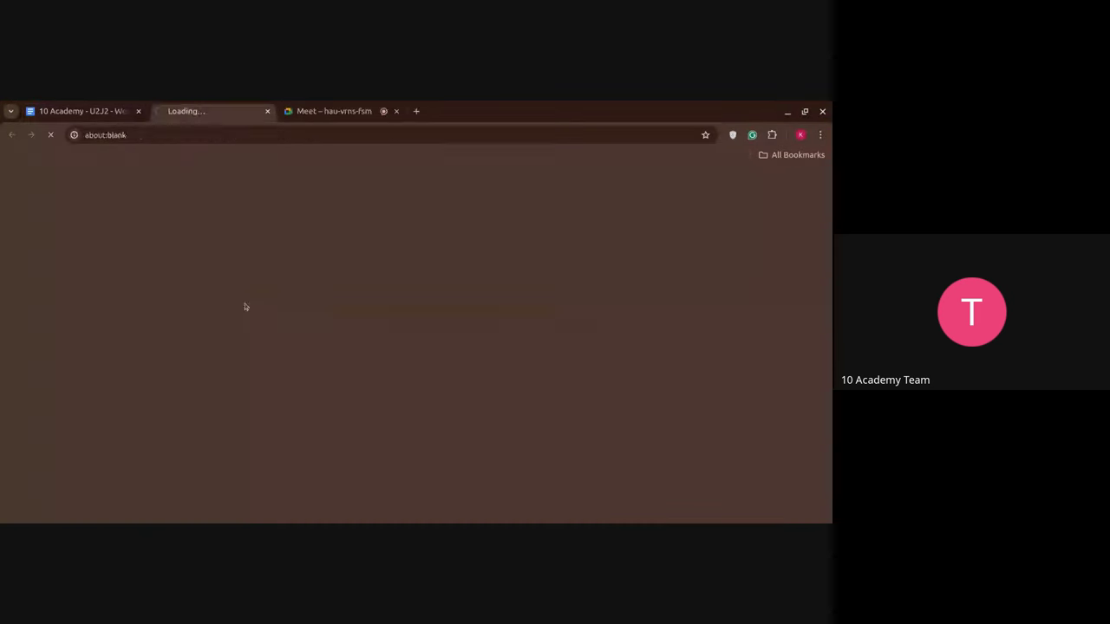
pyautogui.click(65, 113)
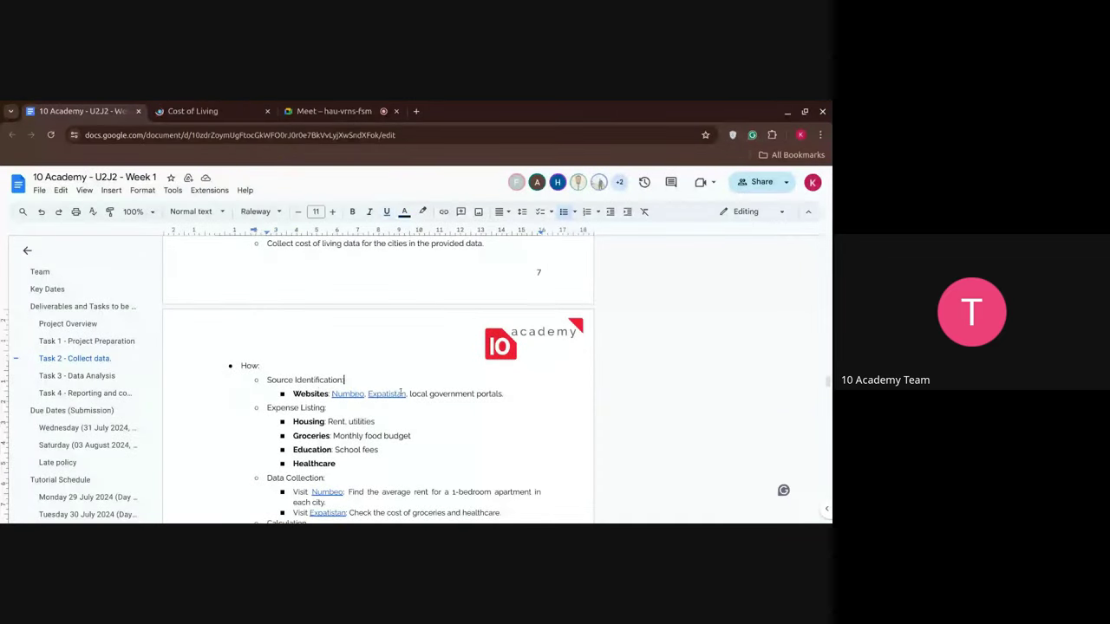
pyautogui.click(400, 394)
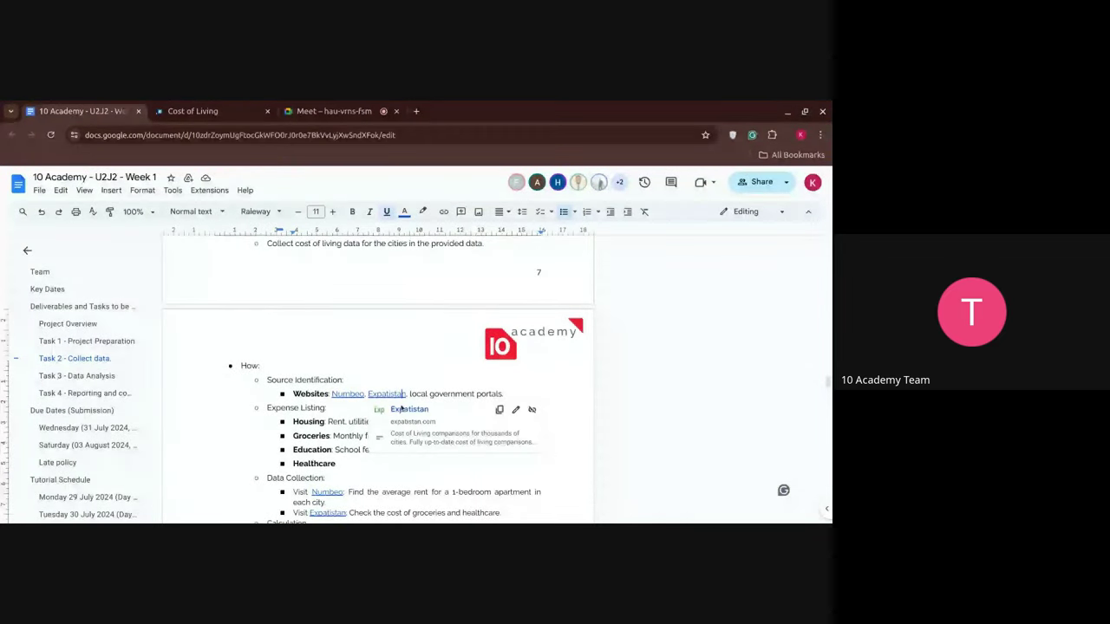
pyautogui.click(402, 409)
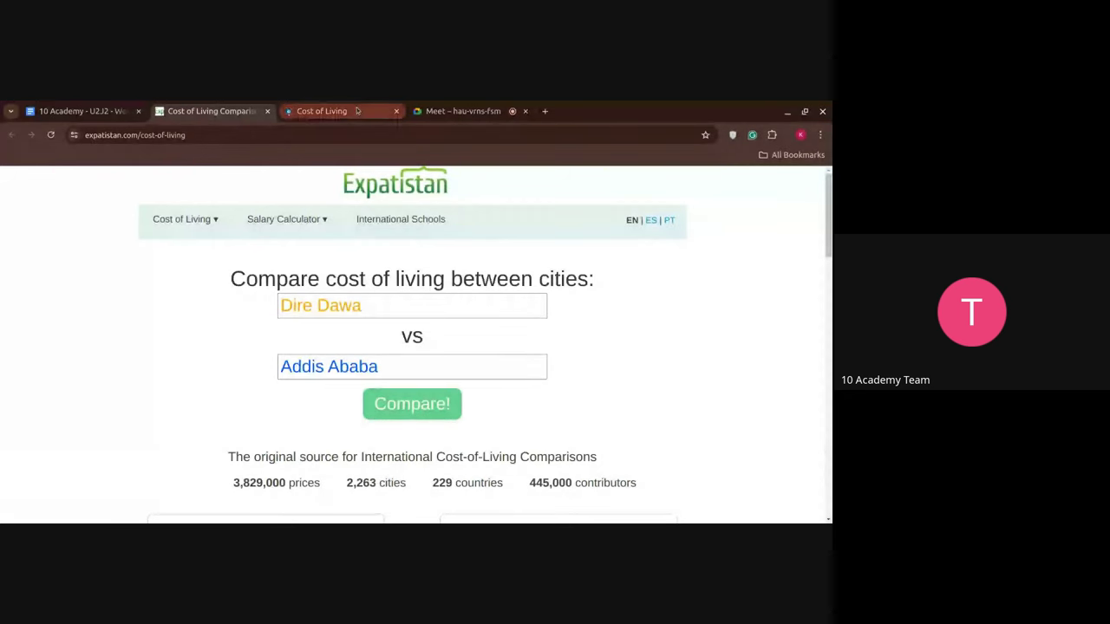
# - Look over Numbeo's Cost of Living page and world map, then return to the Meet call
pyautogui.click(356, 110)
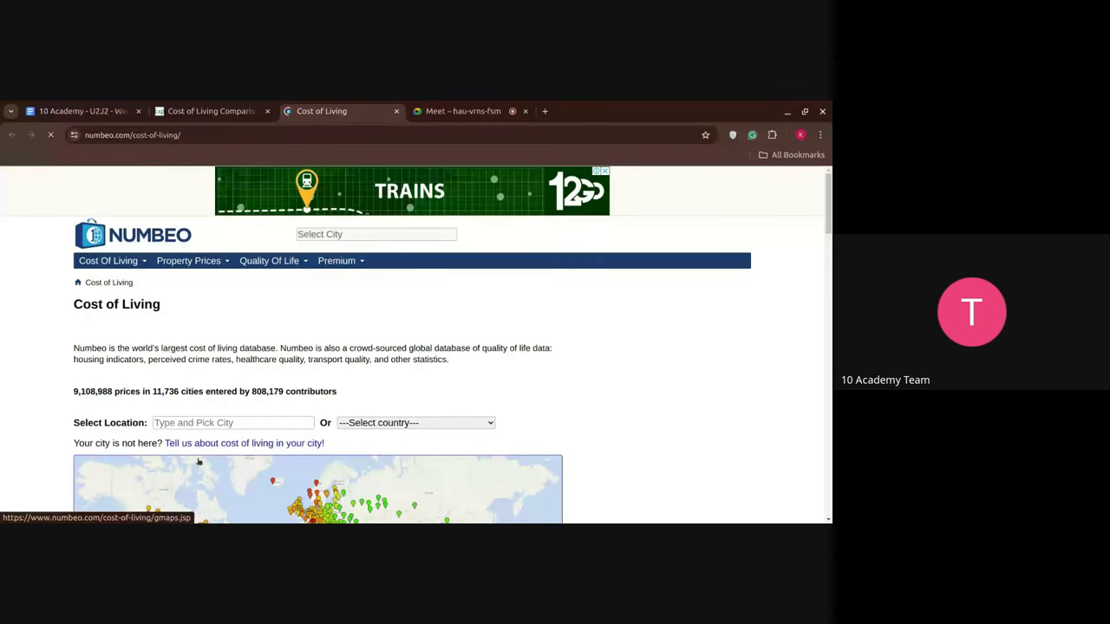
pyautogui.scroll(-1, 198, 462)
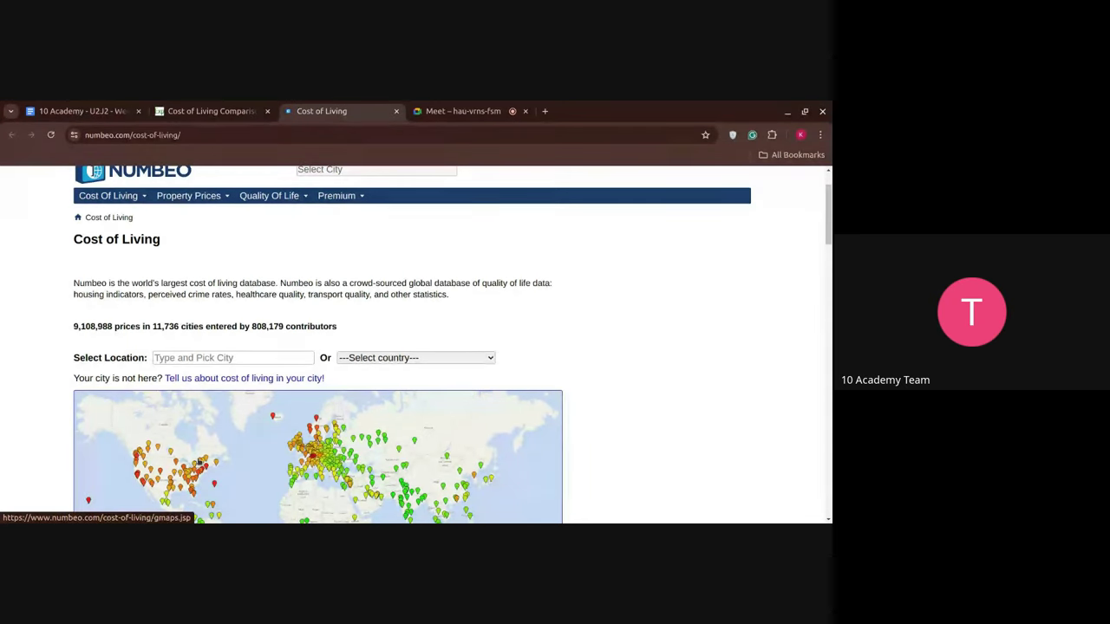
pyautogui.click(487, 112)
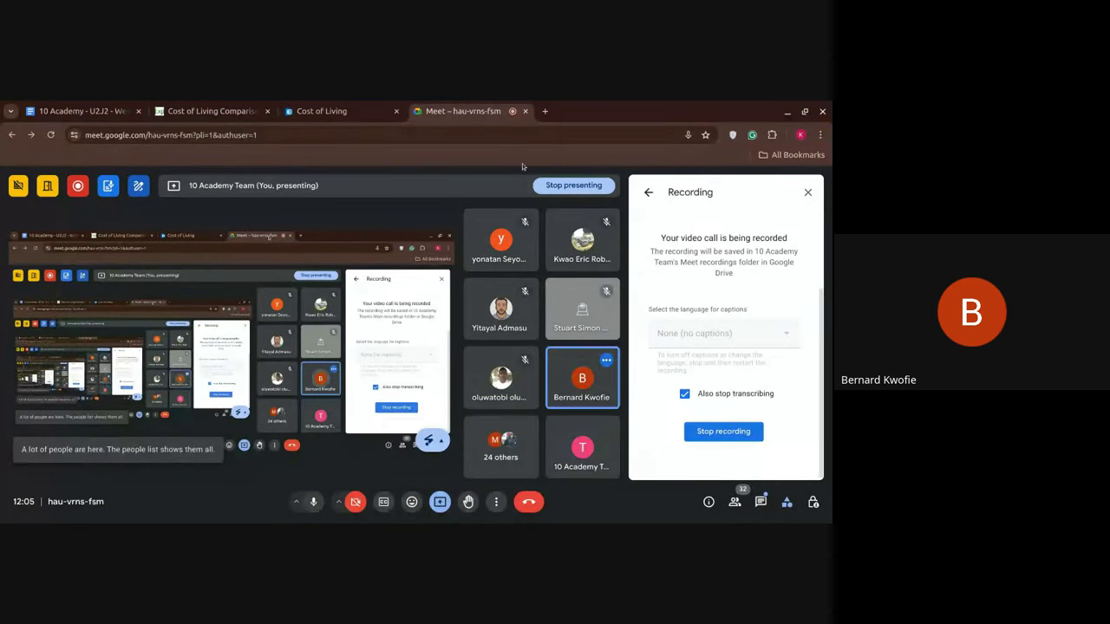
# - Open and close the Meet chat panel, then show Expatistan's Cost of Living Comparisons page
pyautogui.click(756, 506)
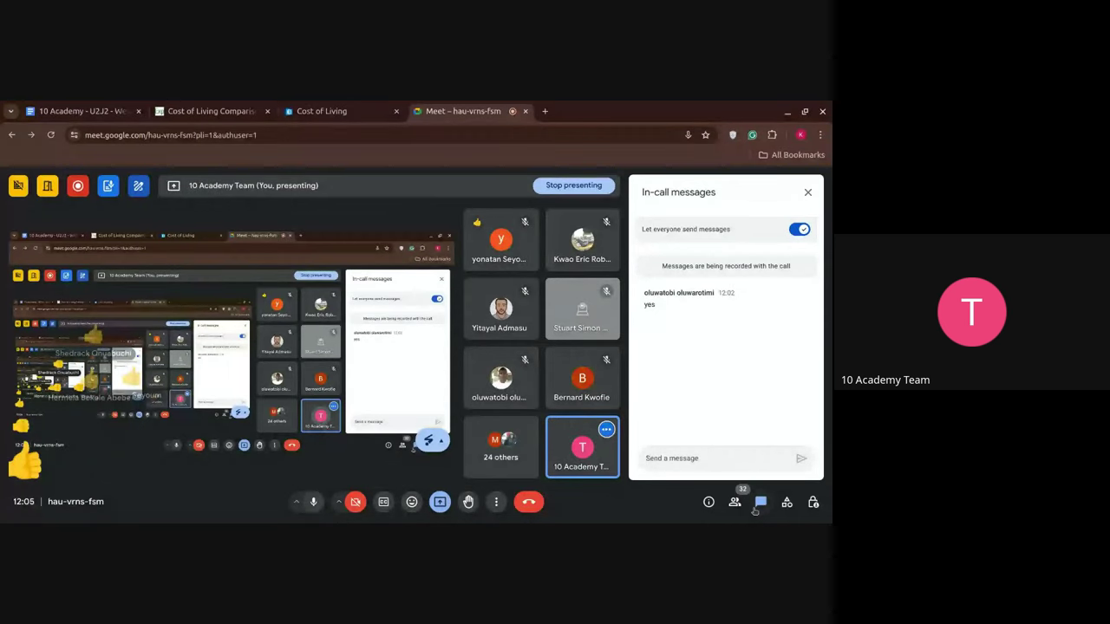
pyautogui.click(756, 506)
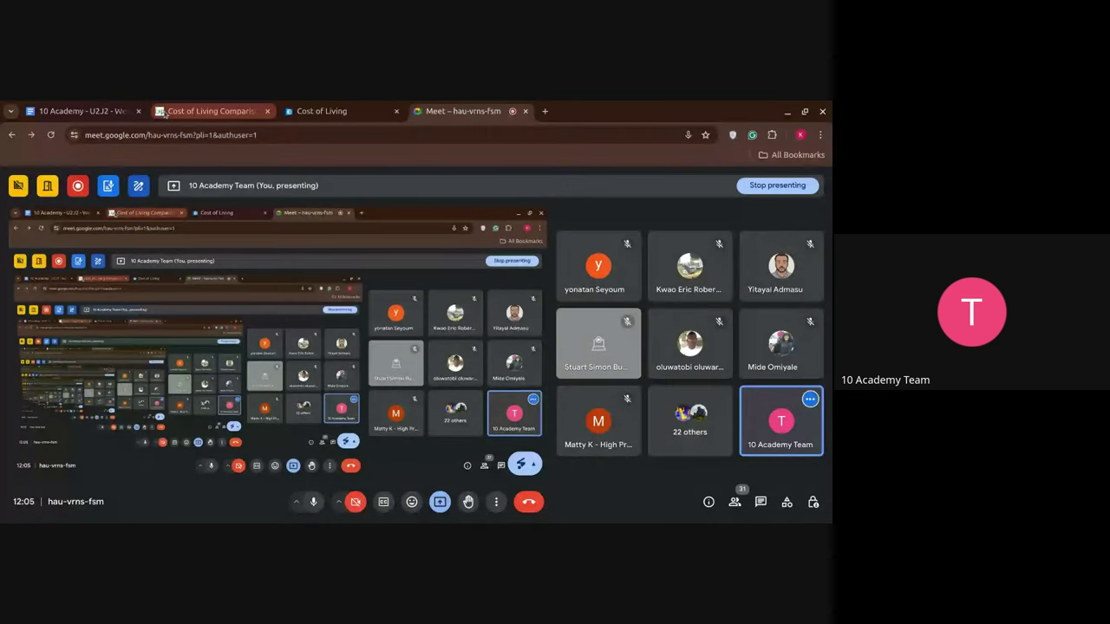
pyautogui.moveTo(165, 113)
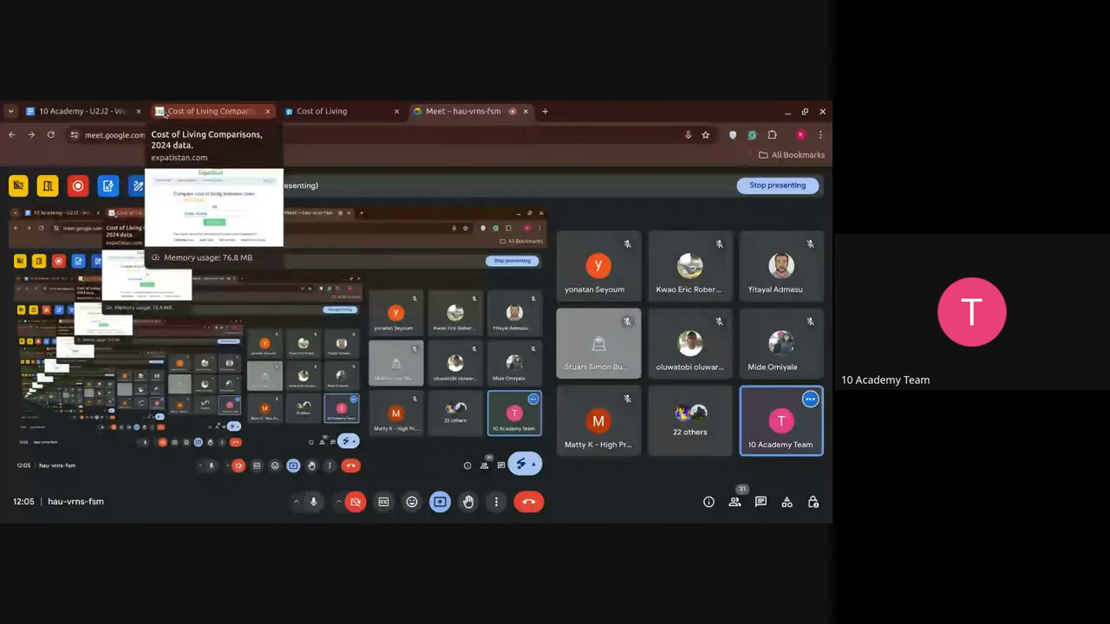
pyautogui.click(165, 114)
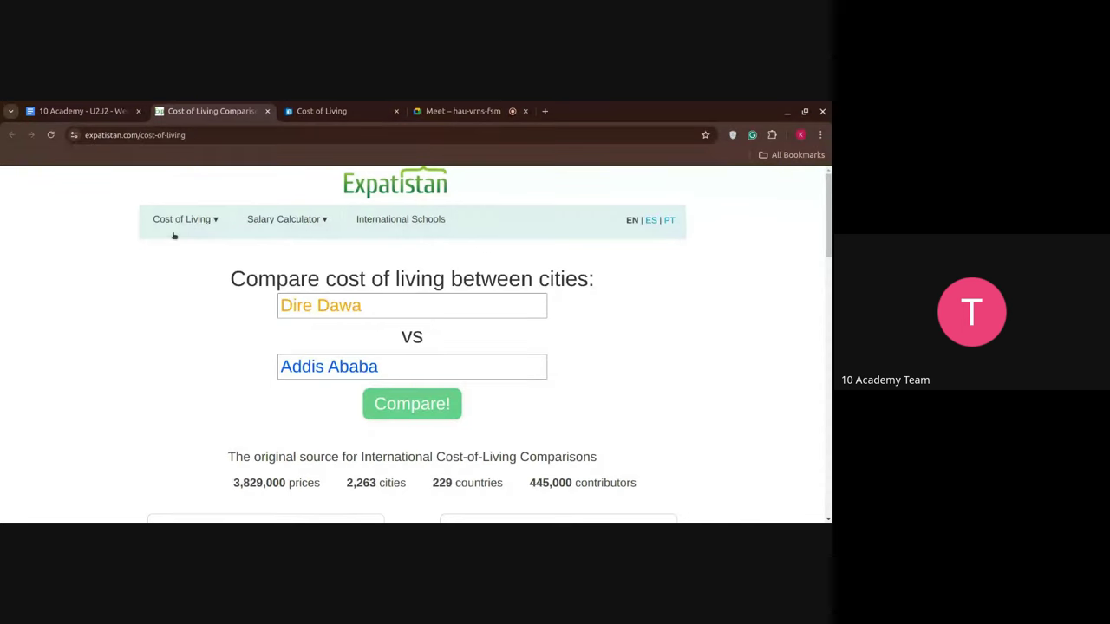
# - In Expatistan's By City lookup, replace Dire Dawa with Addis Ababa and show its cost of living
pyautogui.moveTo(173, 236)
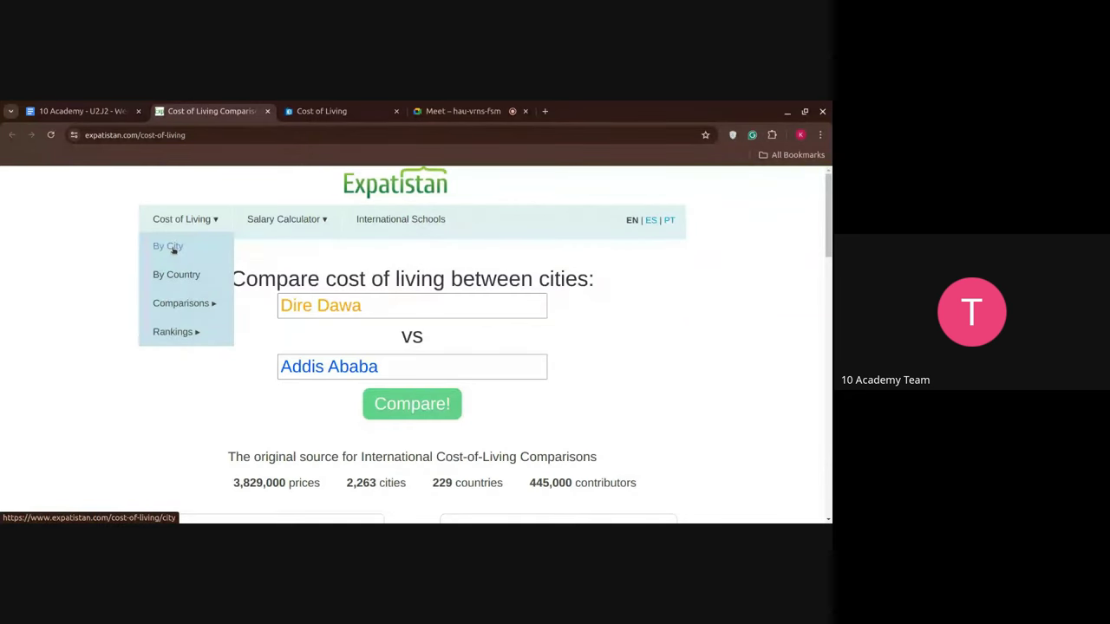
pyautogui.click(169, 246)
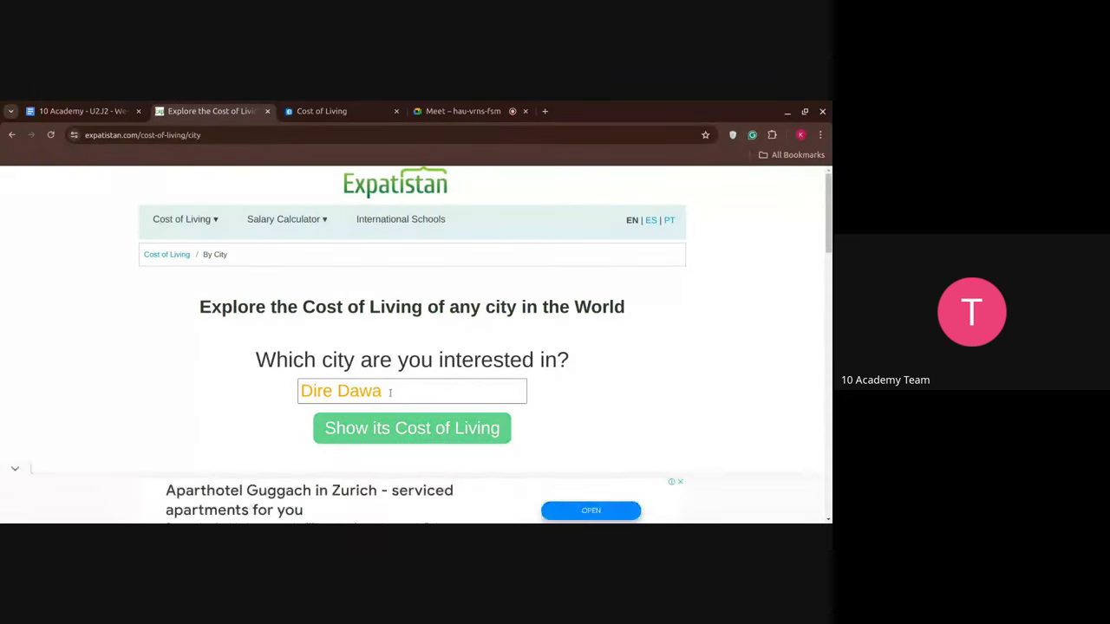
pyautogui.moveTo(390, 392); pyautogui.dragTo(268, 396)
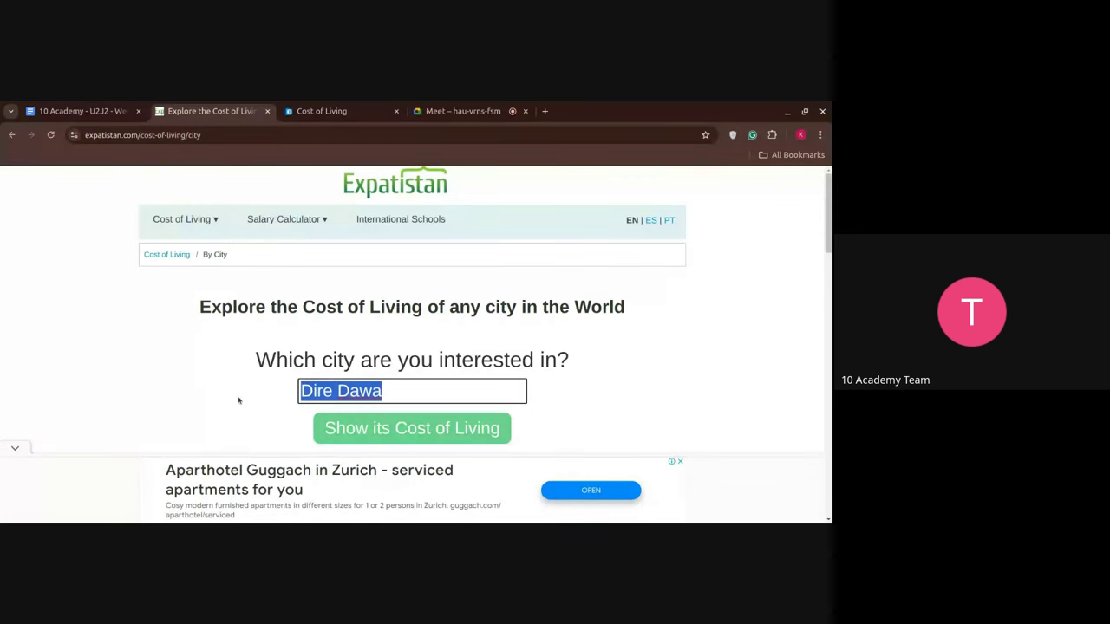
pyautogui.write('A')
pyautogui.hotkey('ctrl', 'z')
pyautogui.write('Adiss')
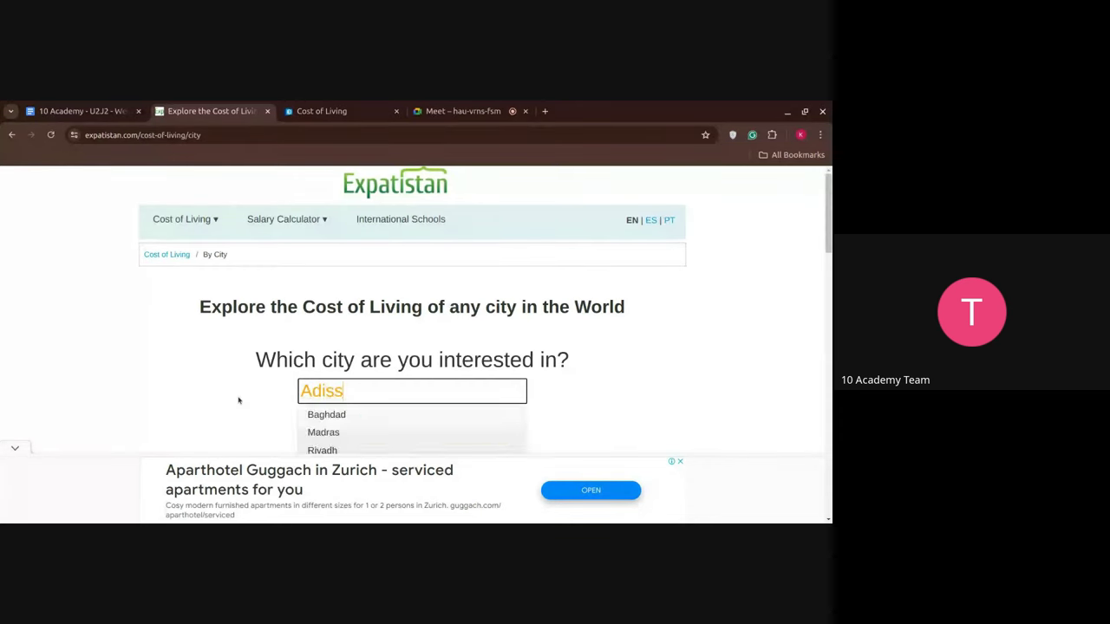
pyautogui.press('BackSpace')
pyautogui.press('BackSpace')
pyautogui.press('BackSpace')
pyautogui.write('dd')
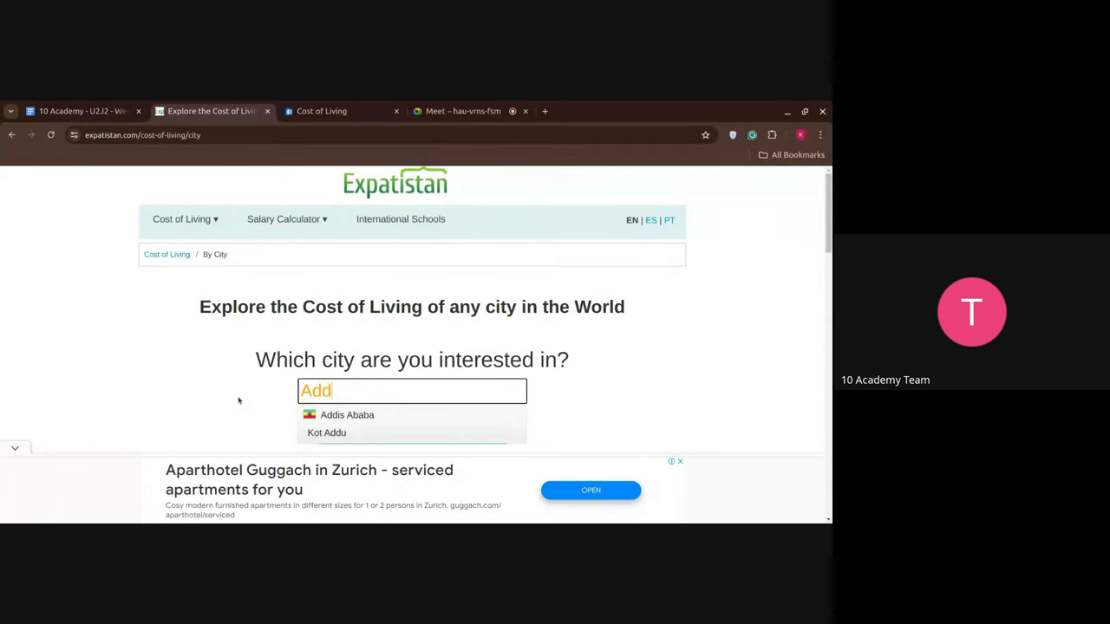
pyautogui.write('is Ababa')
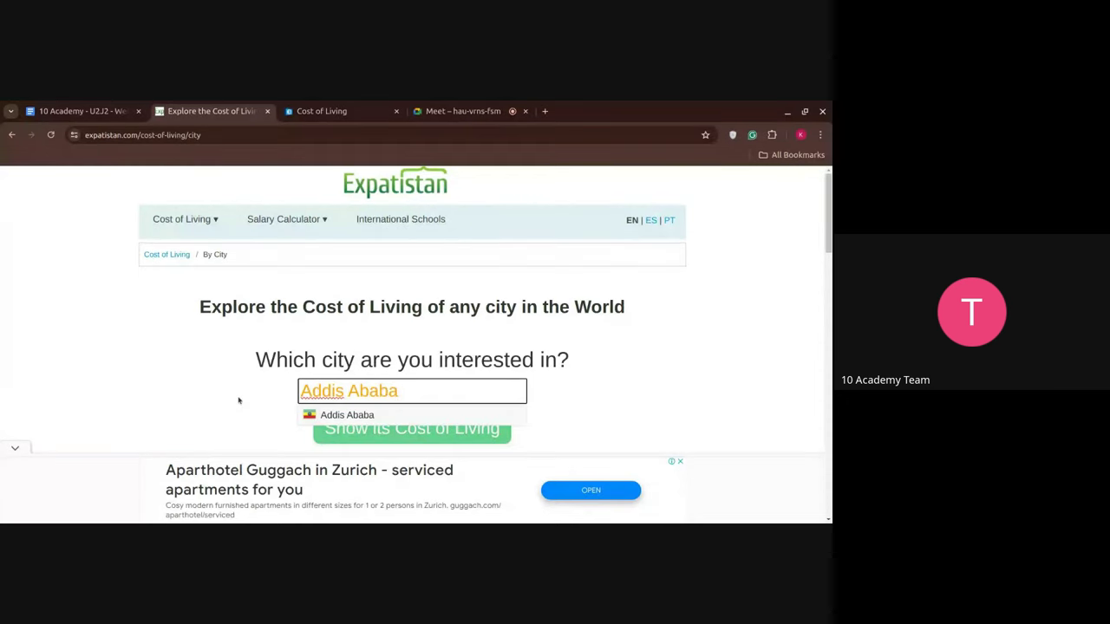
pyautogui.click(360, 416)
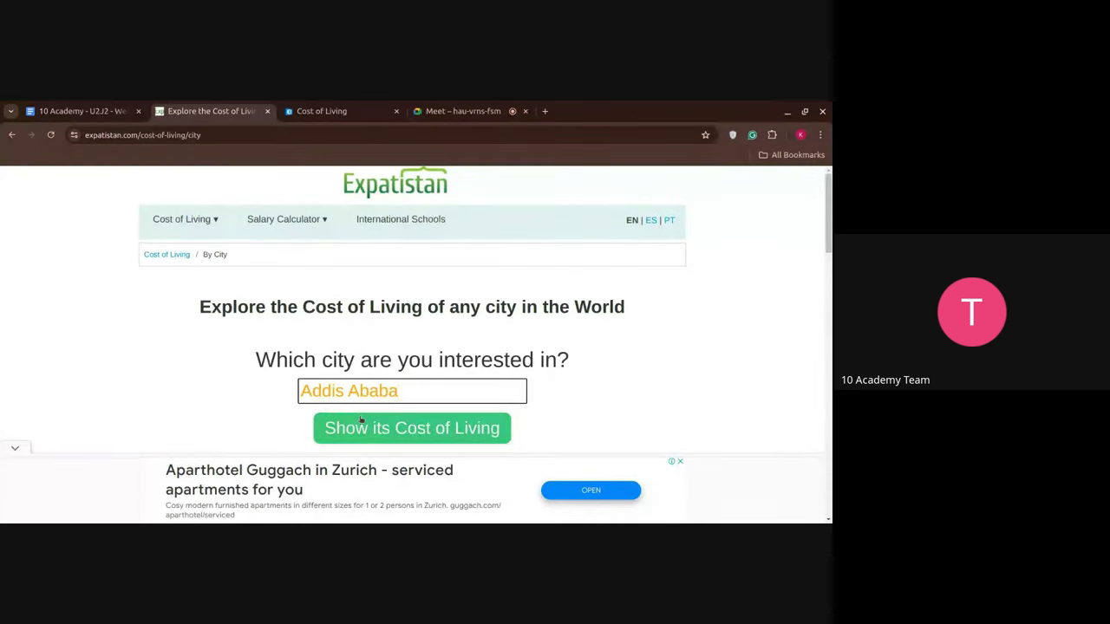
pyautogui.click(360, 421)
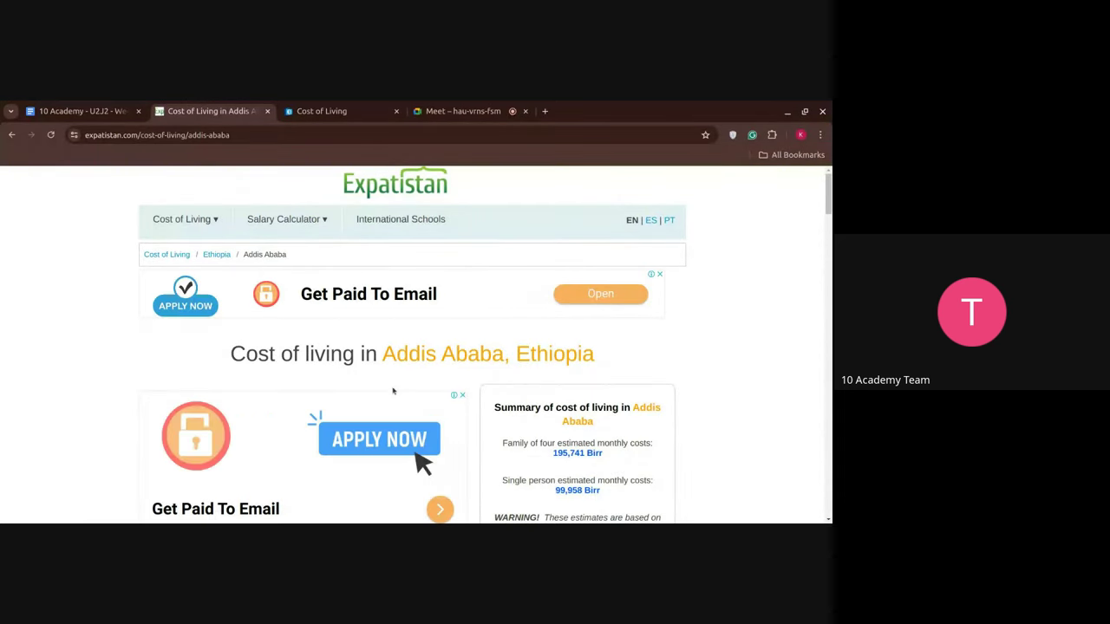
# - Review the Addis Ababa Food and Housing price lists, then return to the Meet call
pyautogui.scroll(-2, 393, 391)
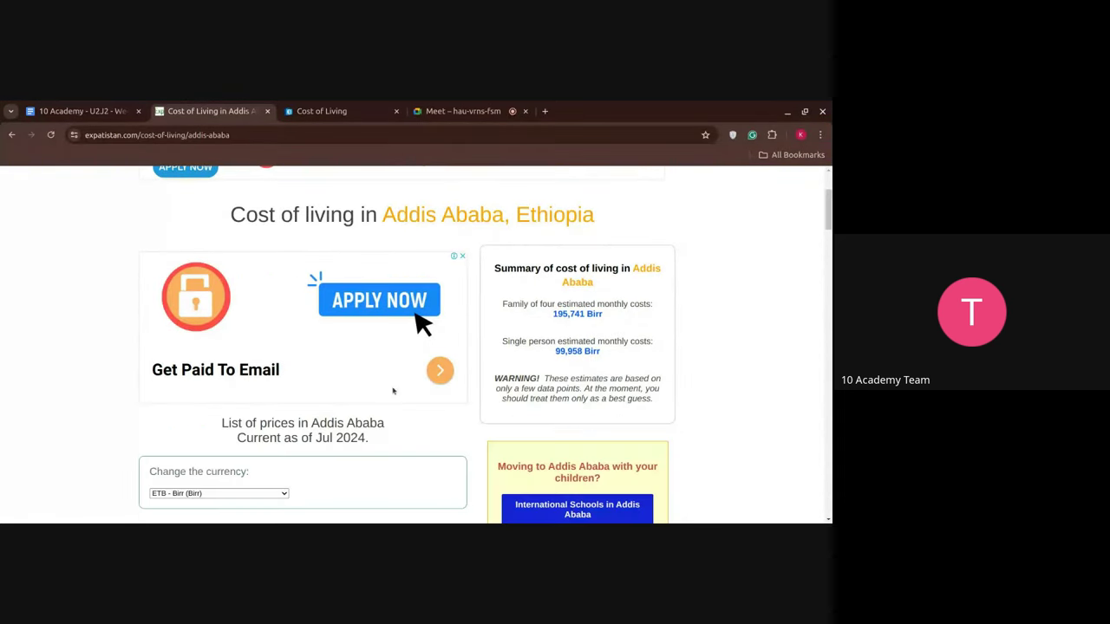
pyautogui.scroll(-3, 393, 391)
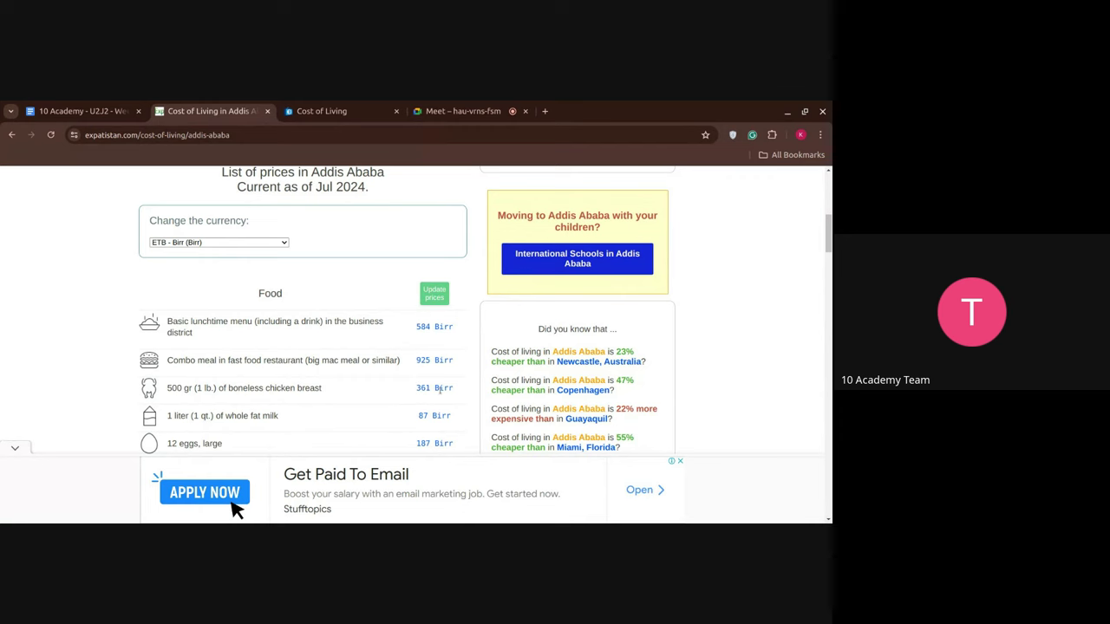
pyautogui.scroll(-5, 377, 389)
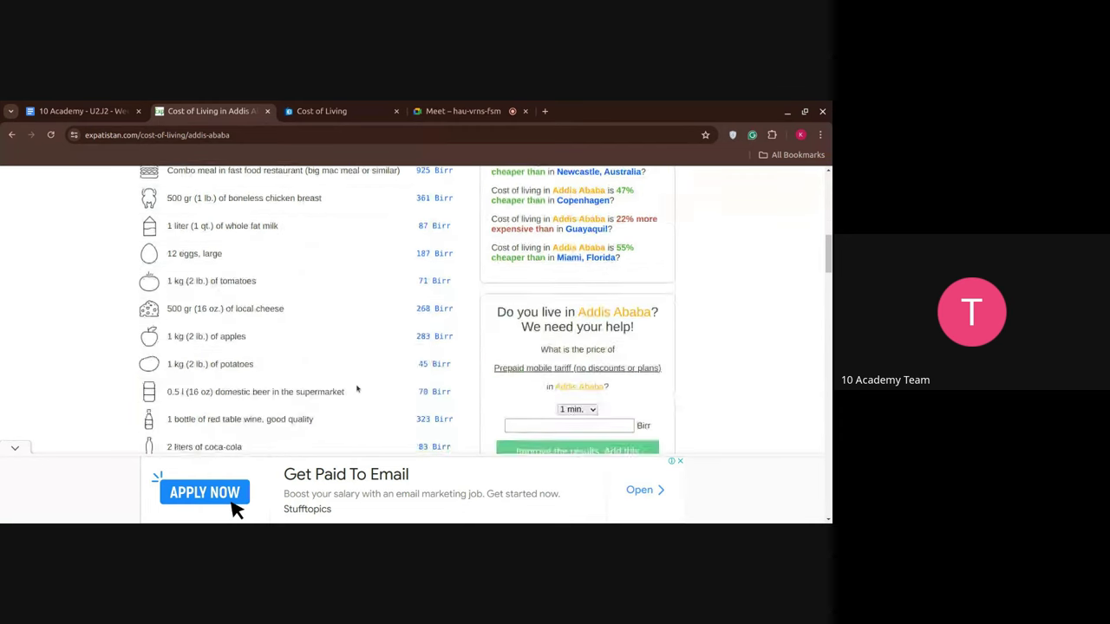
pyautogui.scroll(-2, 358, 389)
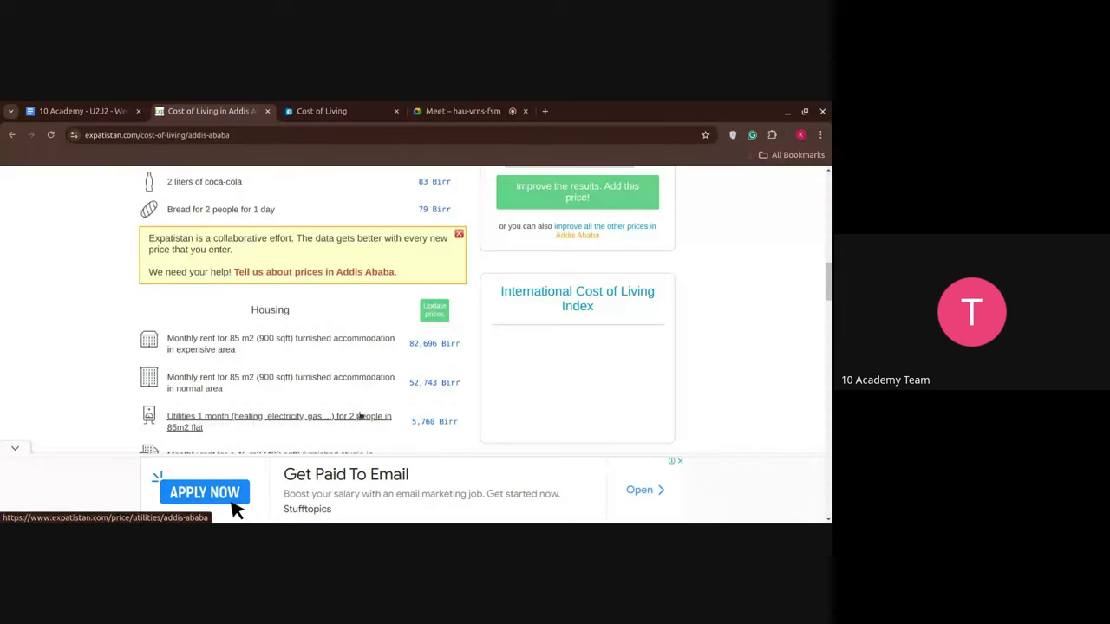
pyautogui.scroll(4, 360, 408)
pyautogui.scroll(2, 360, 413)
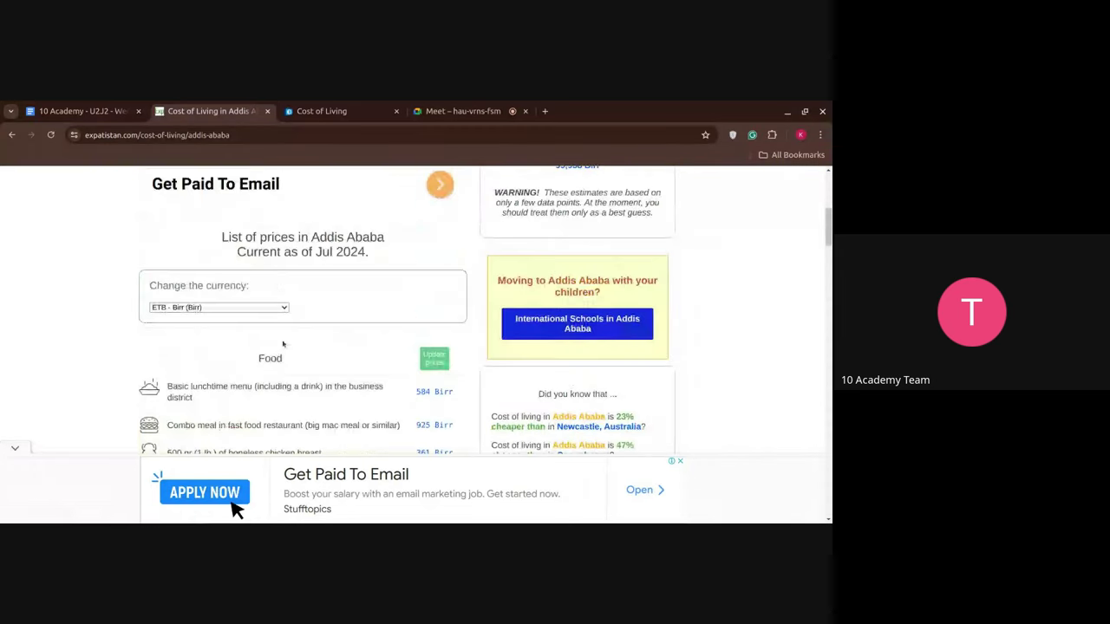
pyautogui.scroll(-6, 283, 344)
pyautogui.scroll(-1, 288, 333)
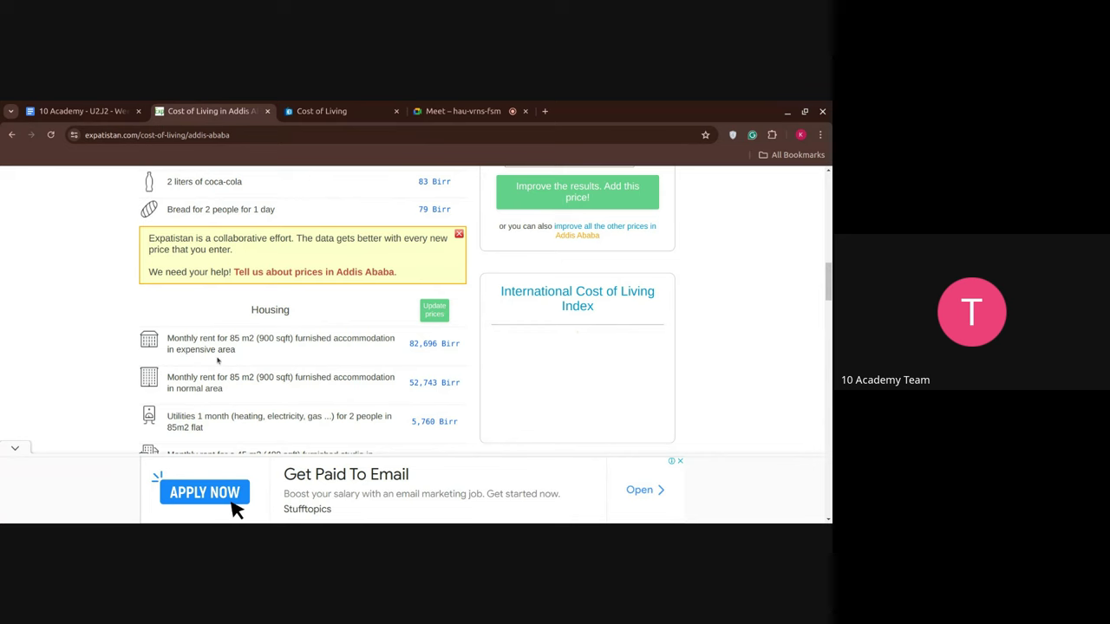
pyautogui.click(449, 113)
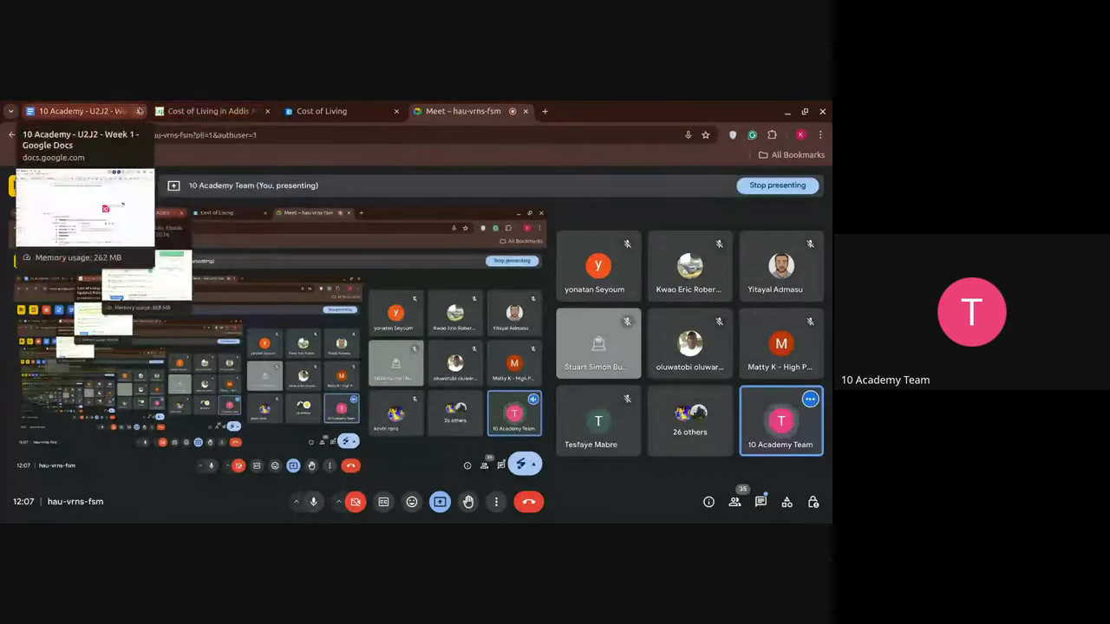
# - Read the Meet chat messages and go back to Expatistan's Addis Ababa price page
pyautogui.click(219, 110)
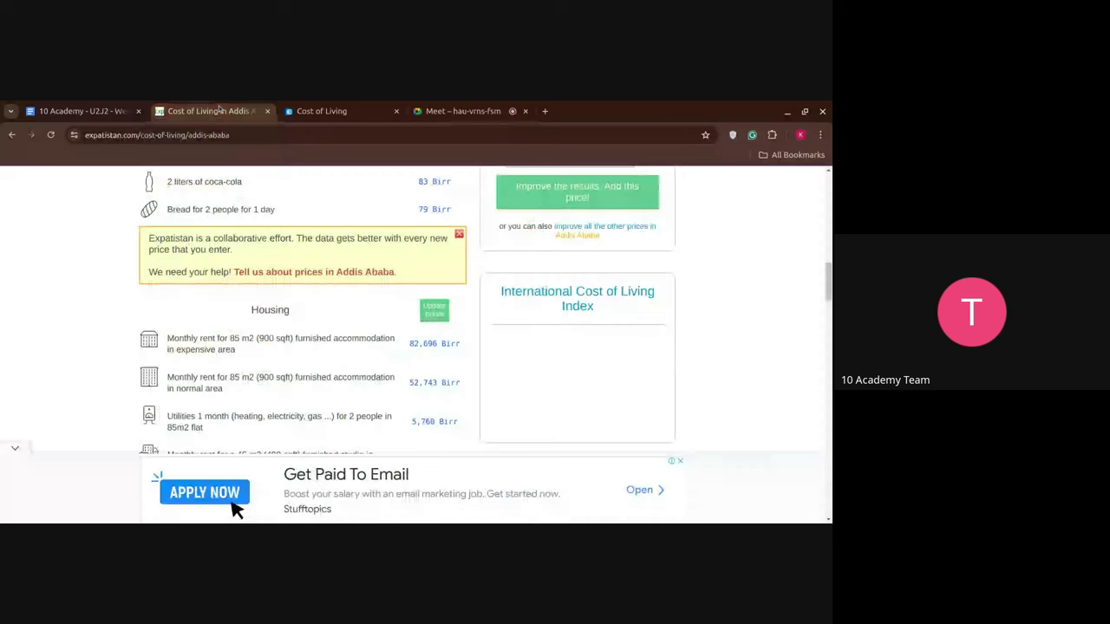
pyautogui.click(472, 111)
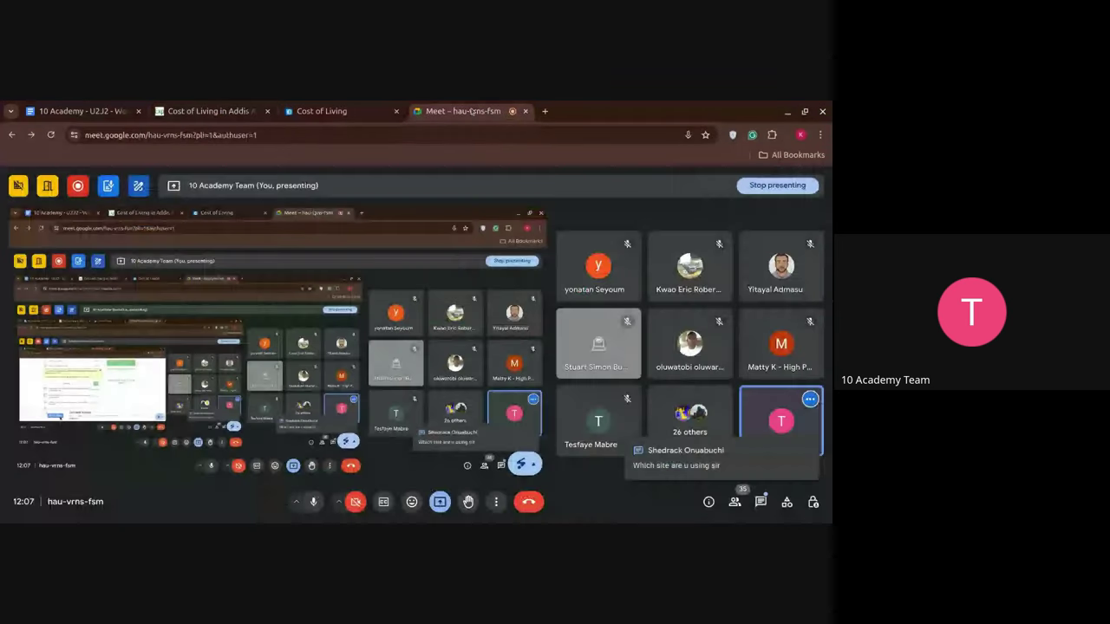
pyautogui.click(761, 502)
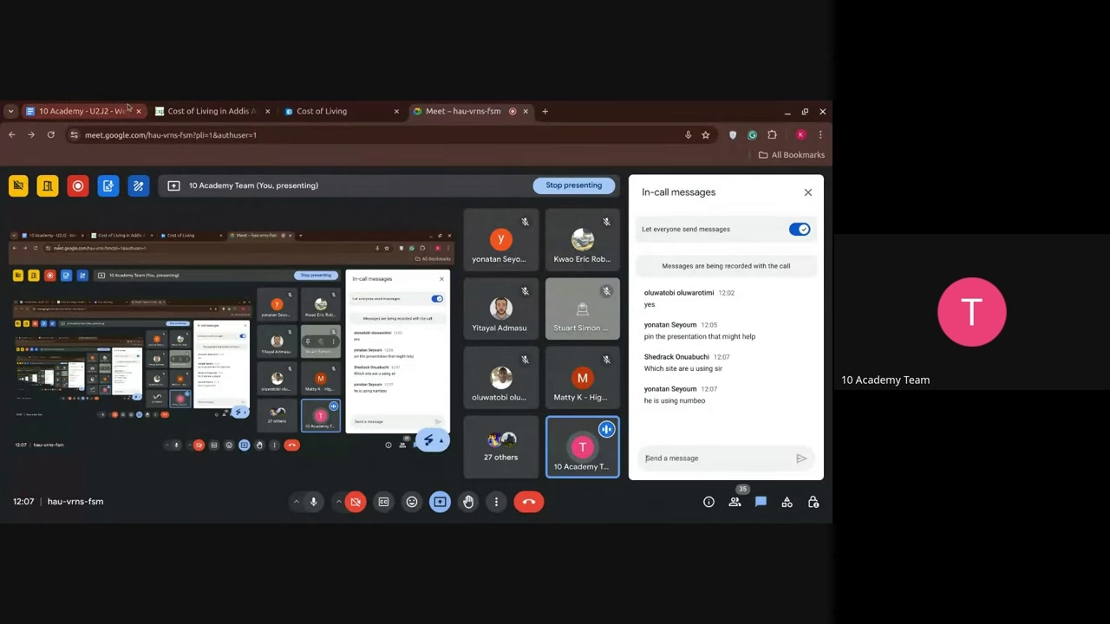
pyautogui.click(179, 109)
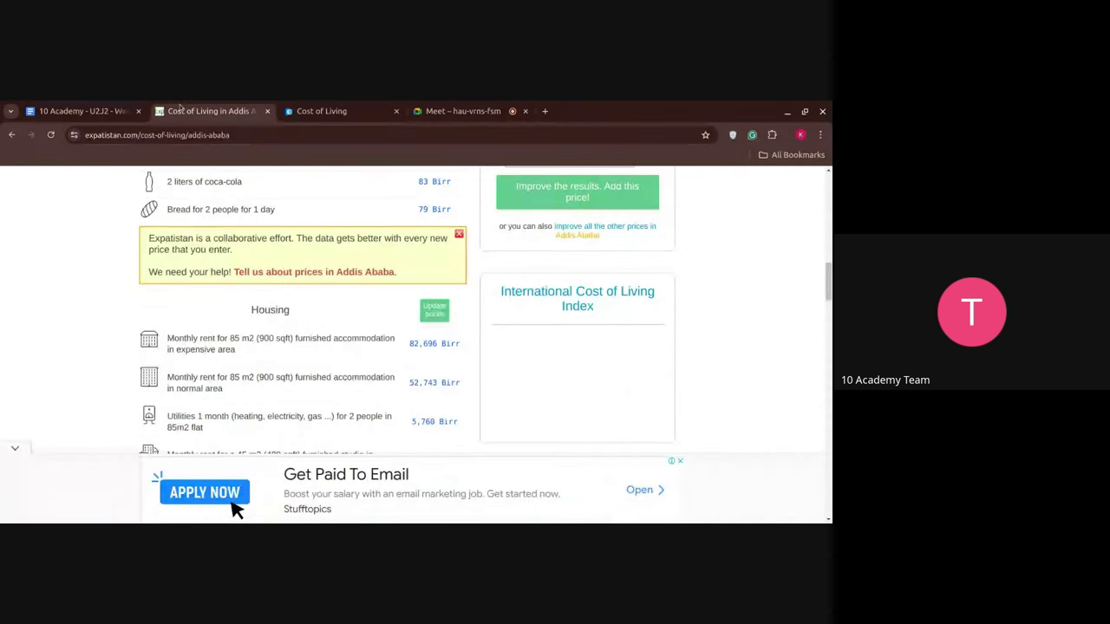
pyautogui.click(87, 113)
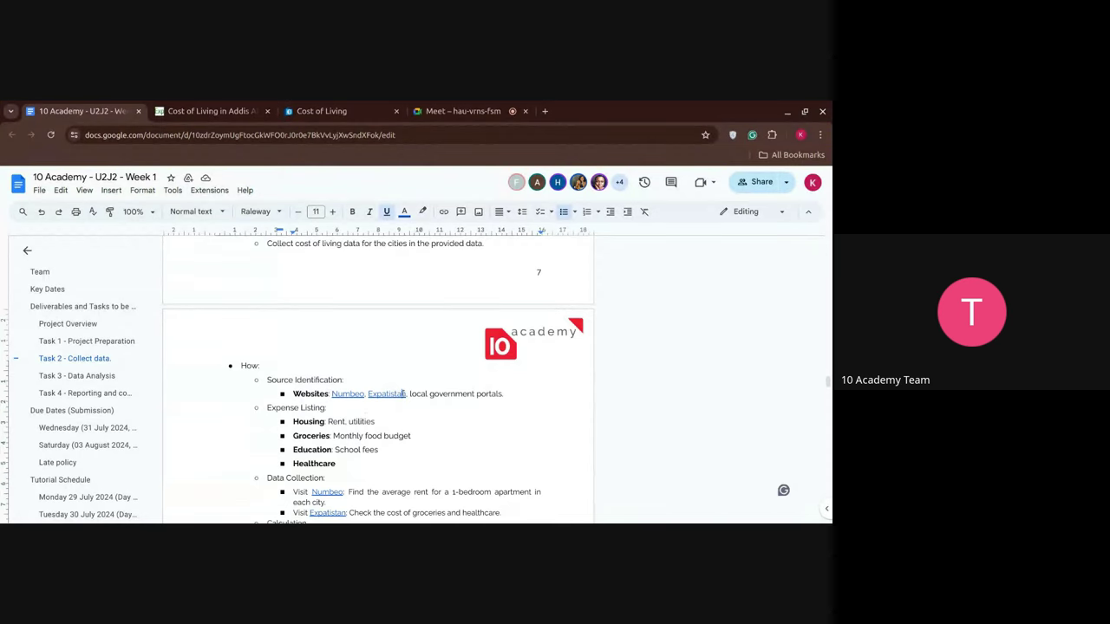
pyautogui.click(224, 110)
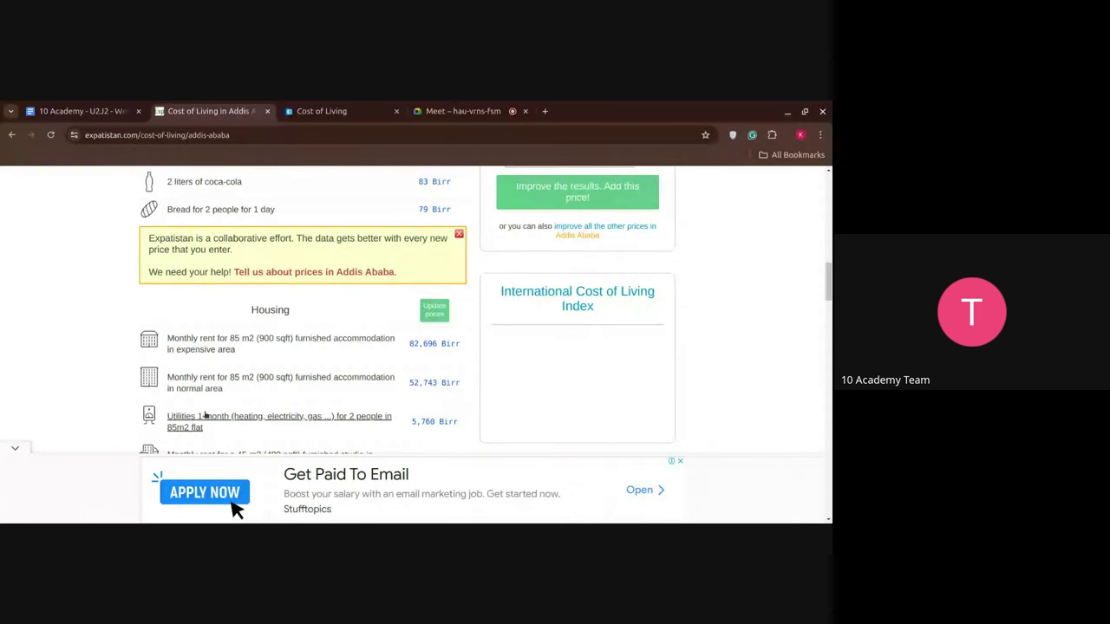
pyautogui.scroll(-3, 206, 414)
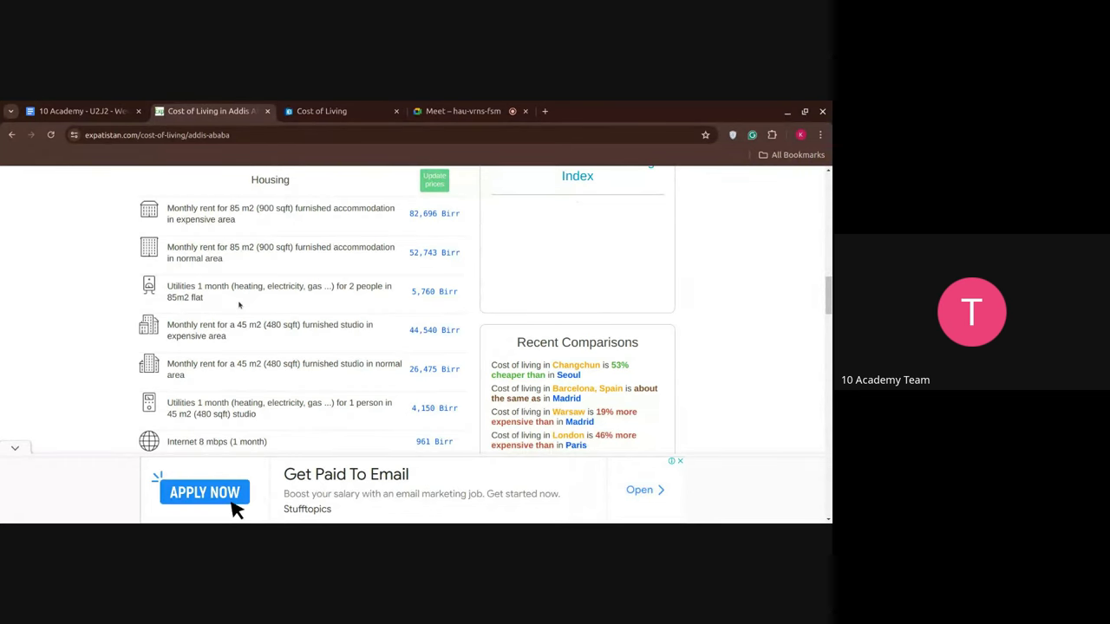
pyautogui.scroll(-1, 239, 318)
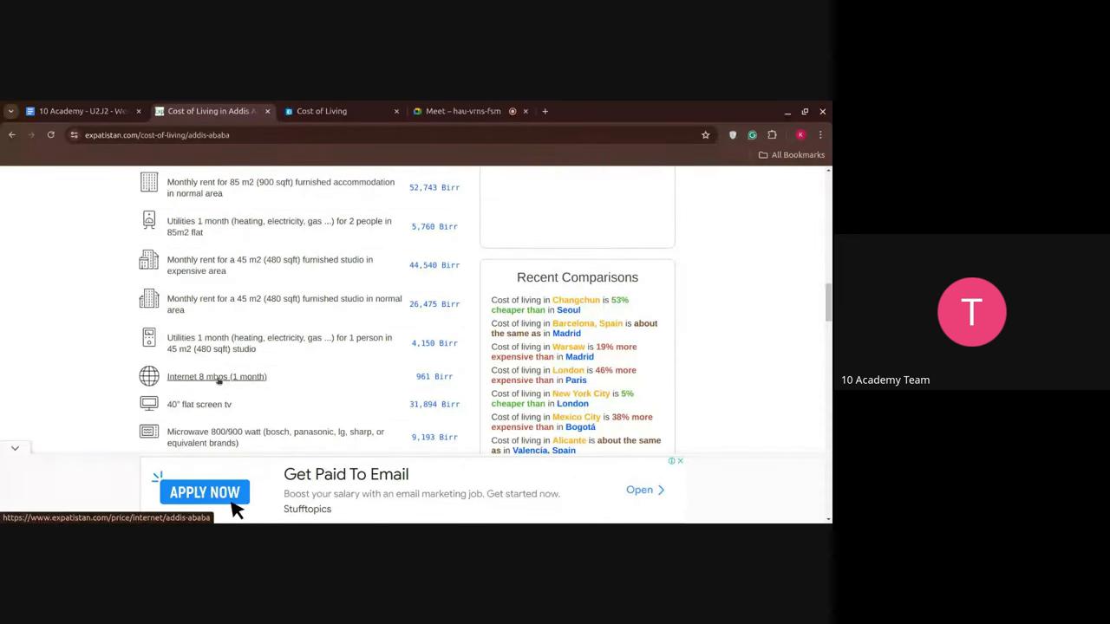
pyautogui.scroll(-1, 212, 272)
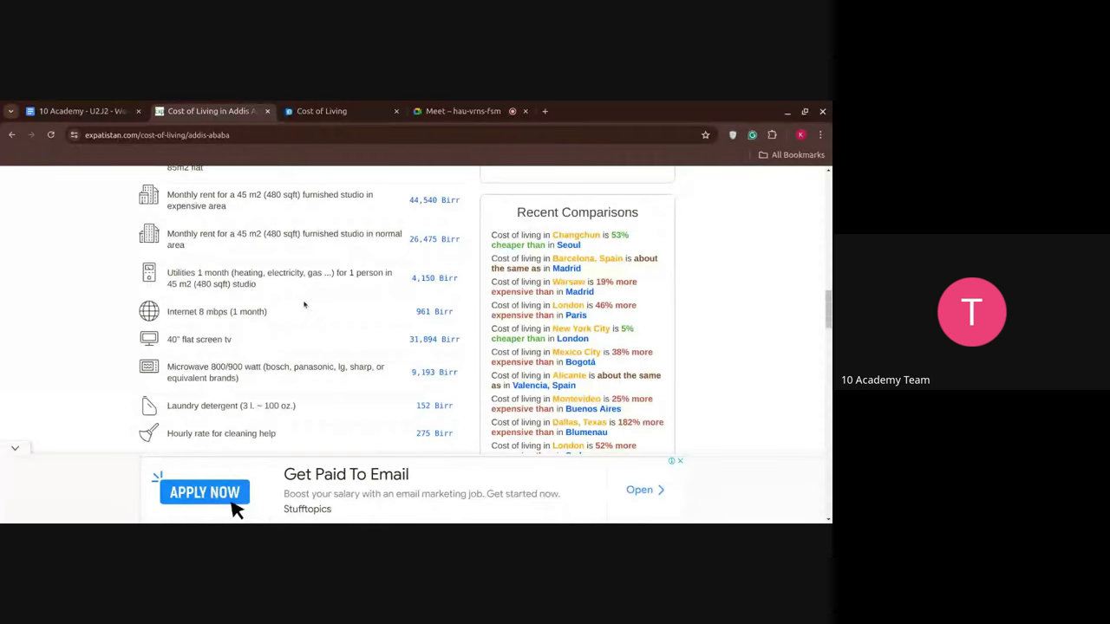
pyautogui.scroll(-2, 304, 303)
pyautogui.scroll(-2, 305, 303)
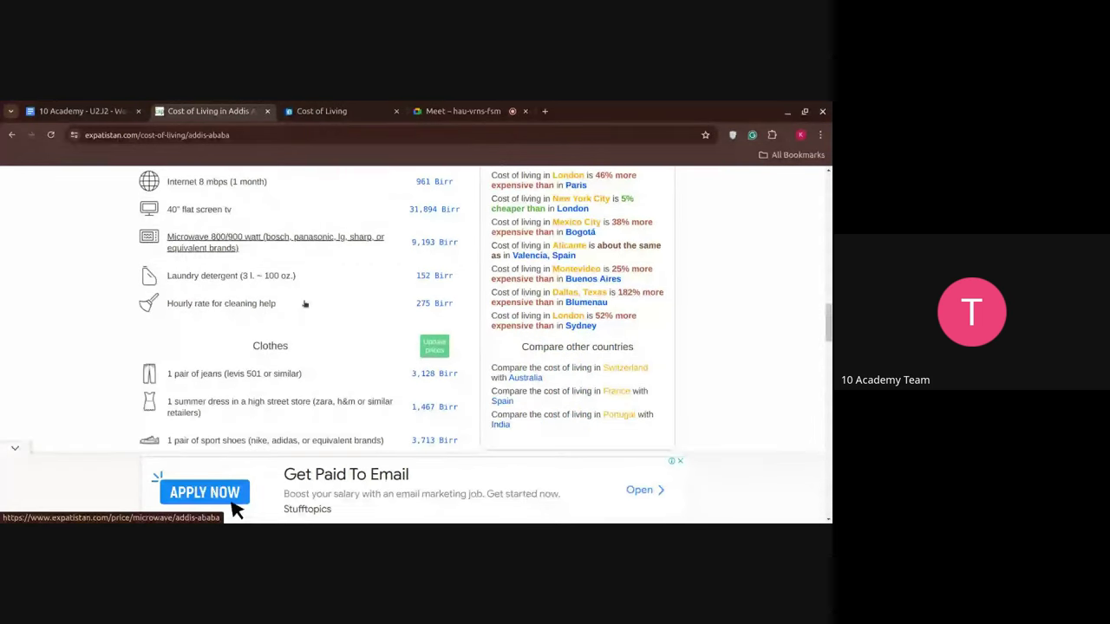
pyautogui.scroll(-4, 305, 303)
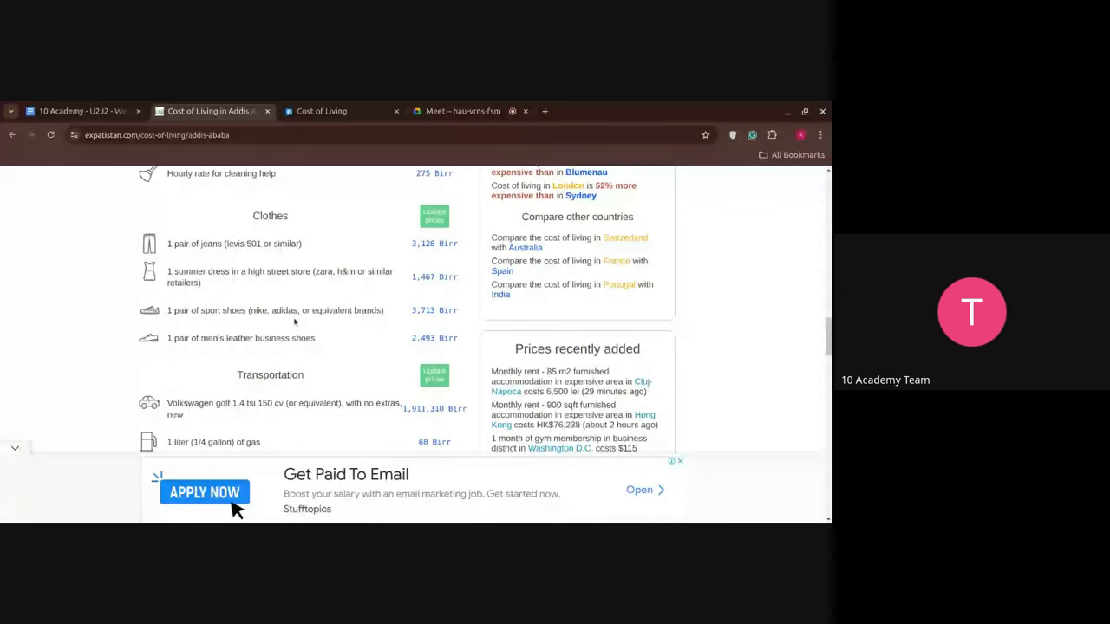
pyautogui.scroll(-2, 294, 322)
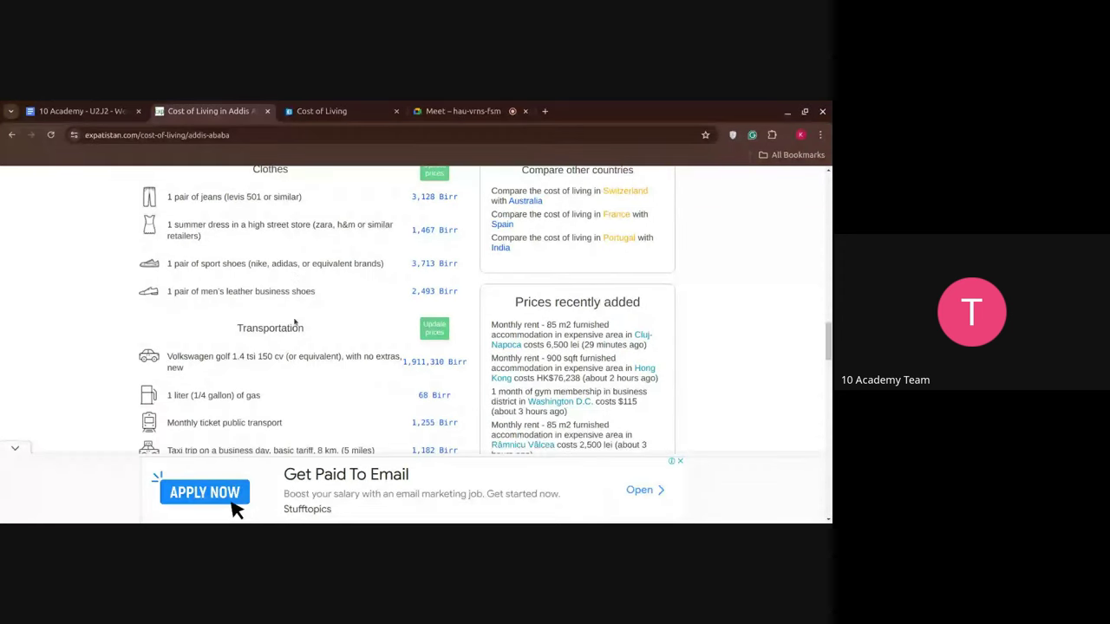
pyautogui.scroll(-10, 294, 322)
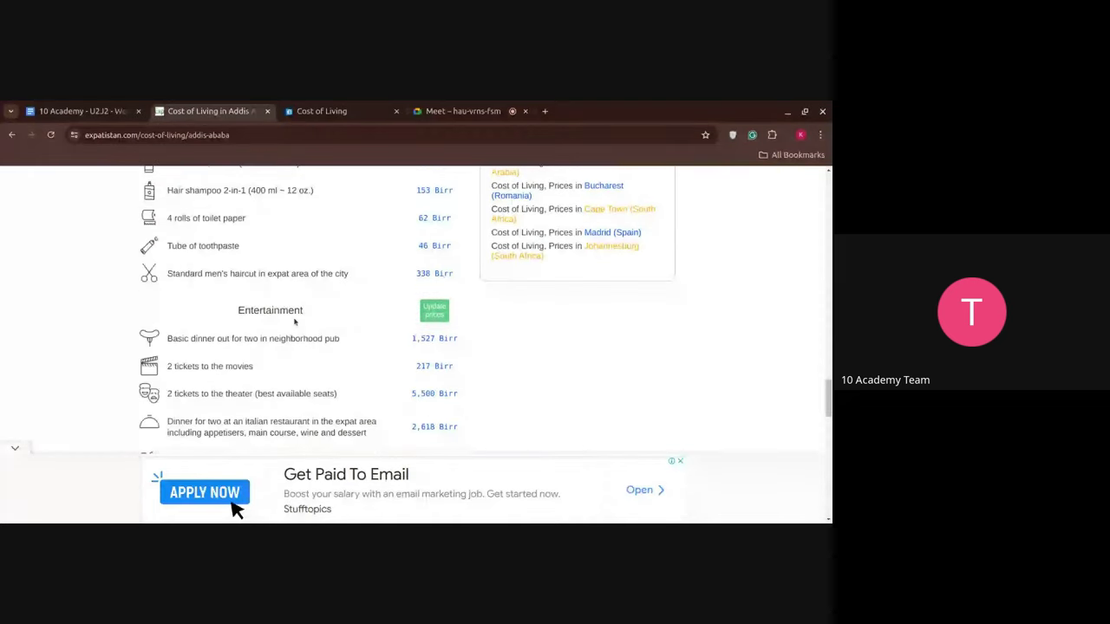
pyautogui.scroll(-8, 294, 321)
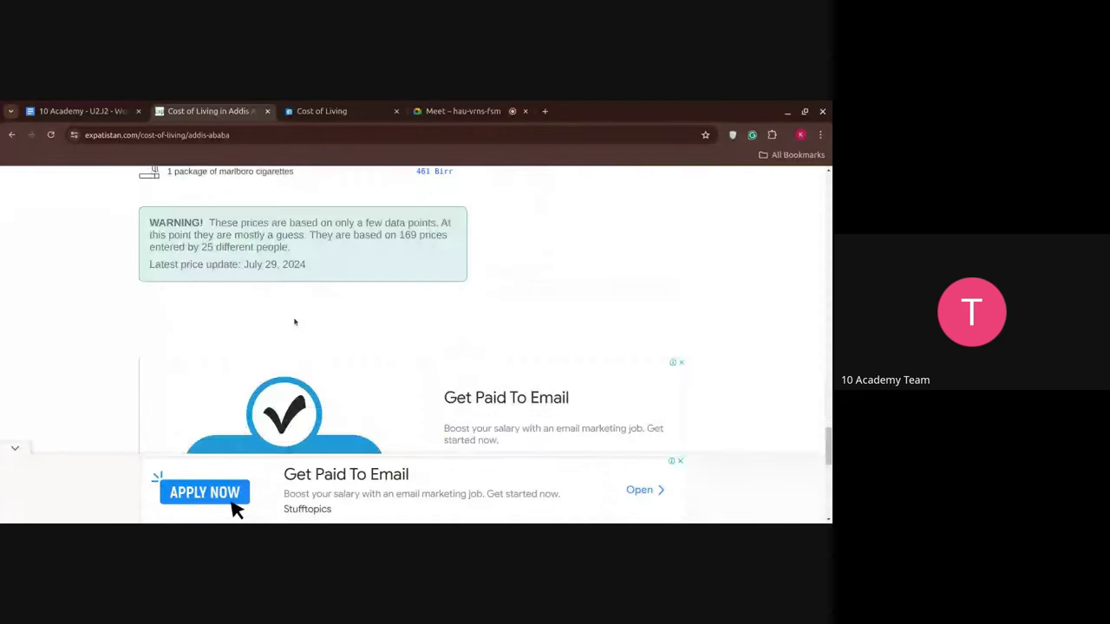
pyautogui.scroll(5, 294, 322)
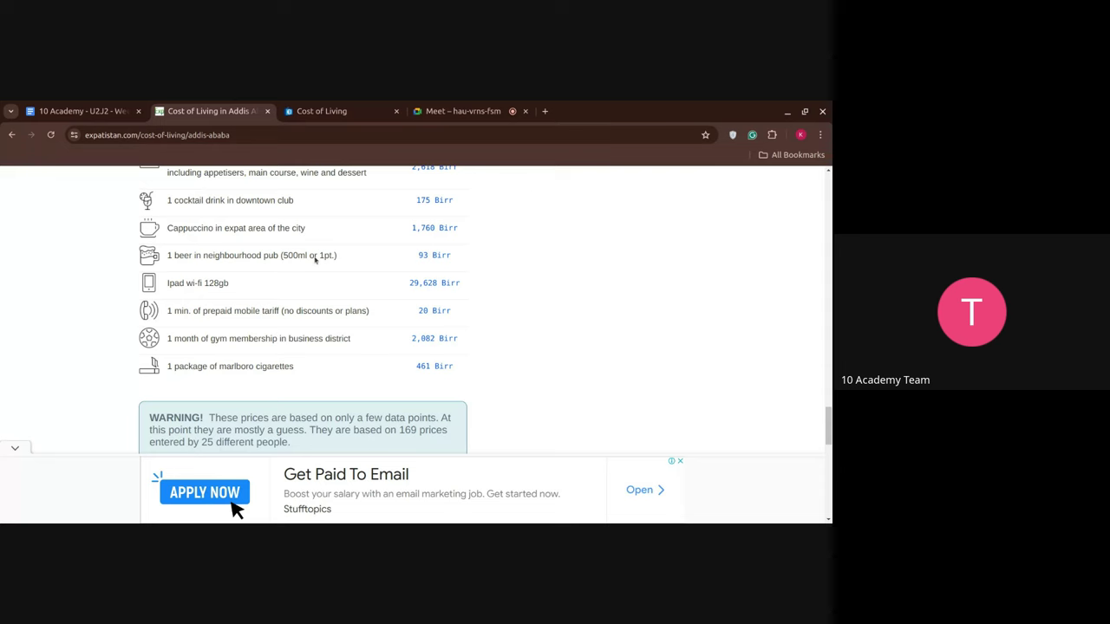
pyautogui.click(344, 110)
# - Search Numbeo for 'Addis abab' and pick Addis Ababa, Ethiopia from the suggestions
pyautogui.moveTo(328, 228)
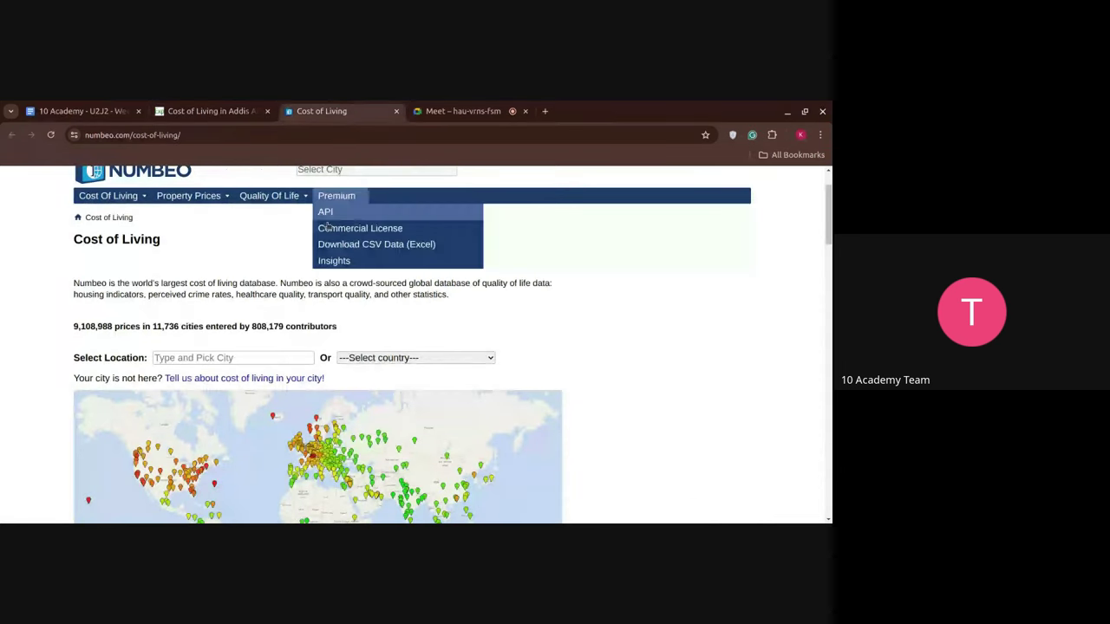
pyautogui.click(268, 356)
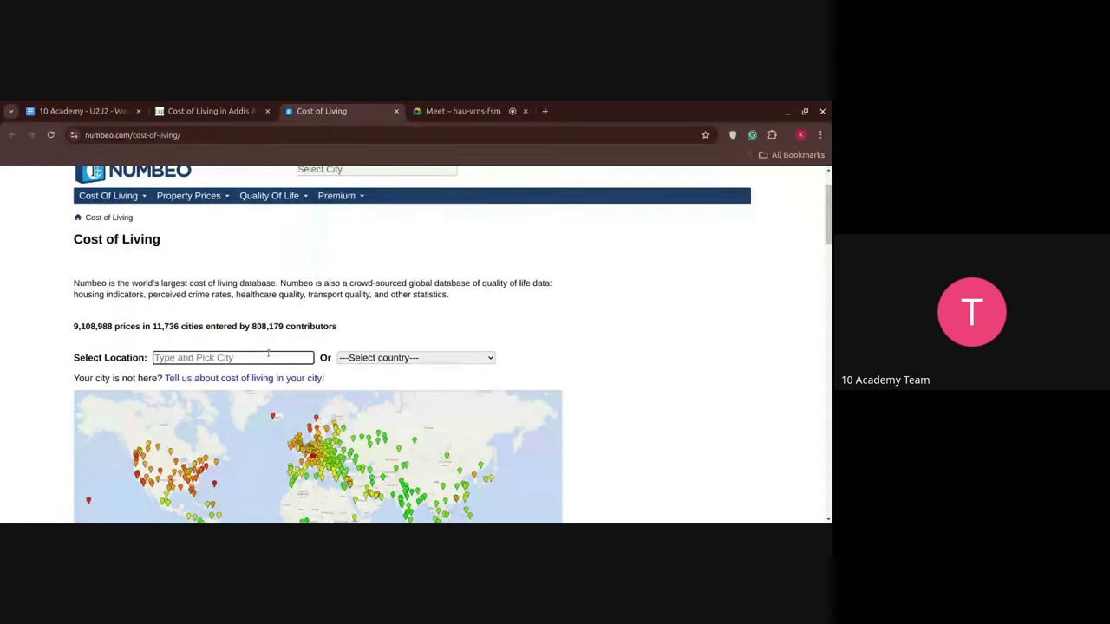
pyautogui.write('A')
pyautogui.press('BackSpace')
pyautogui.write('Addi')
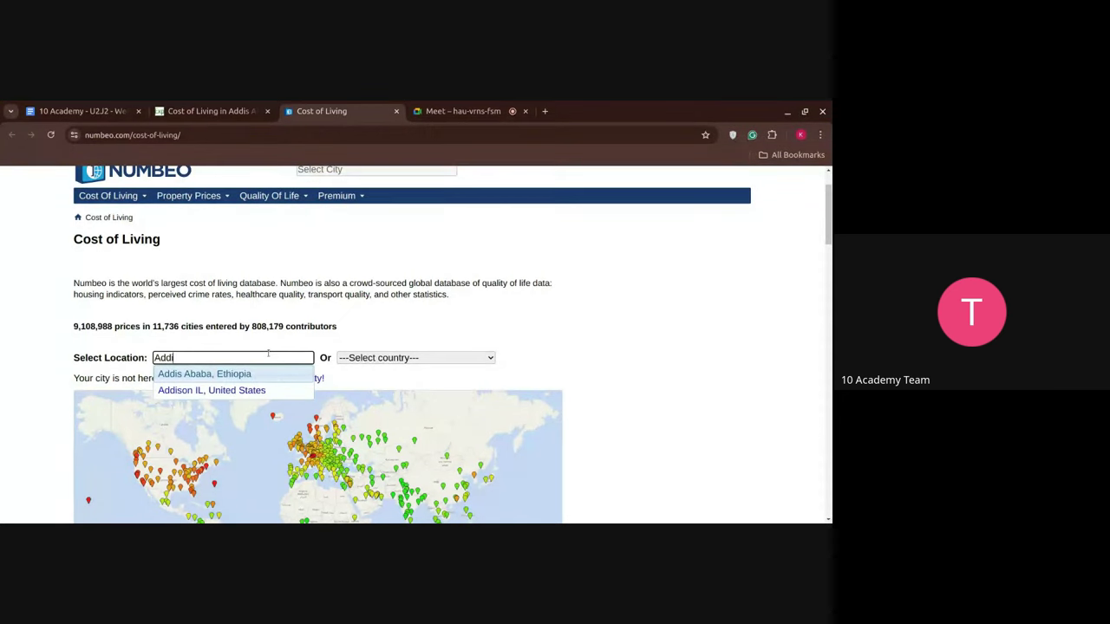
pyautogui.write('sabba')
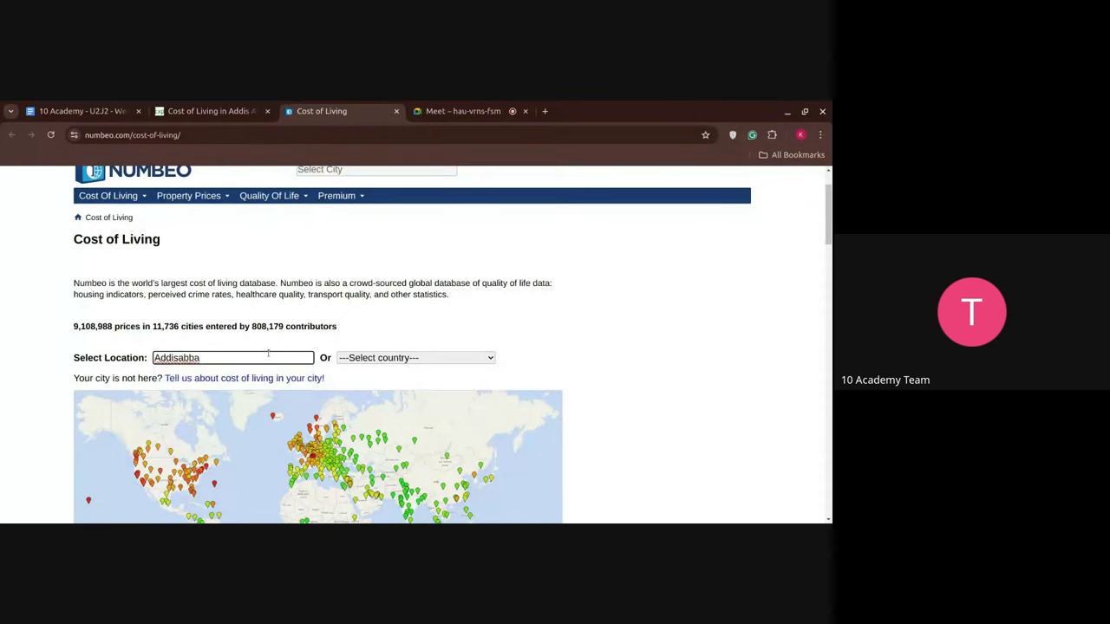
pyautogui.hotkey('ctrl', 'a')
pyautogui.write('Addis abab')
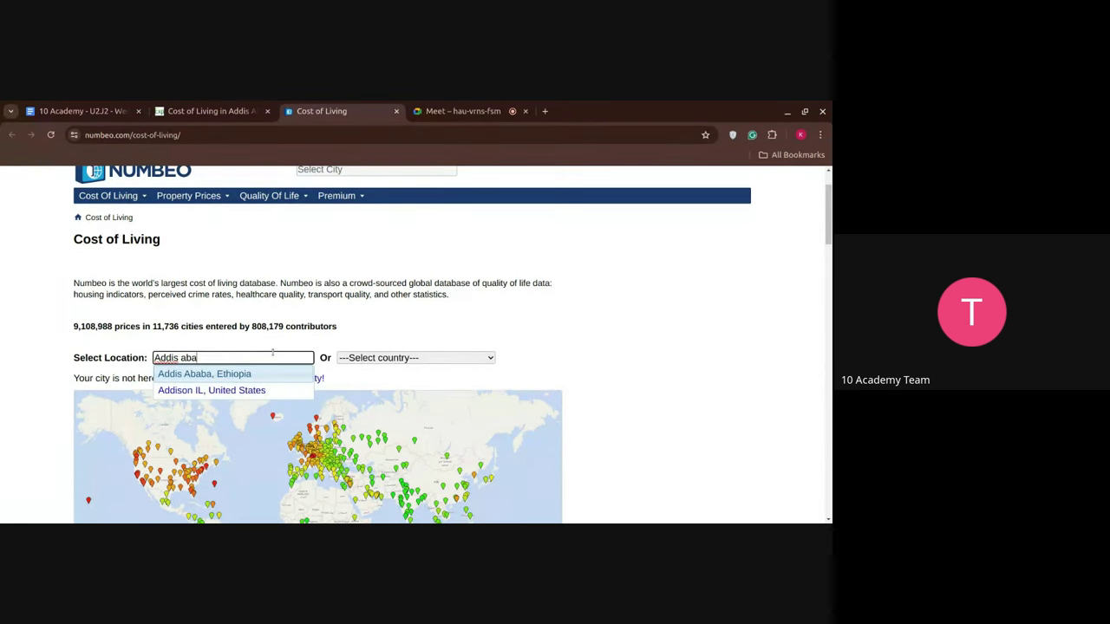
pyautogui.click(272, 374)
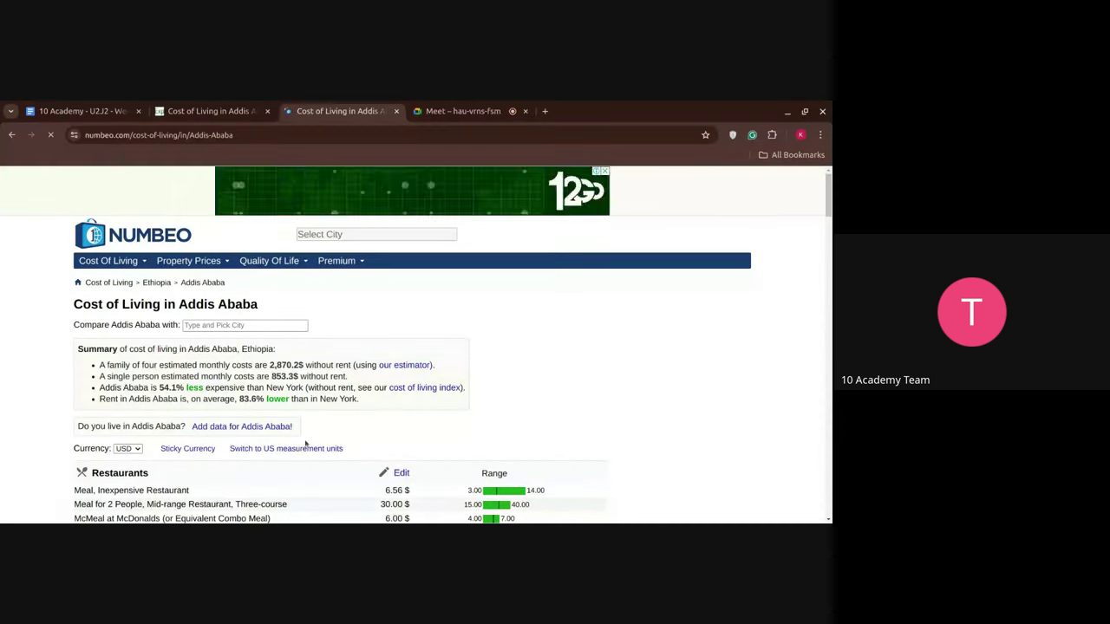
# - Scroll down Numbeo's Addis Ababa page and dismiss the request to add prices
pyautogui.scroll(-3, 304, 441)
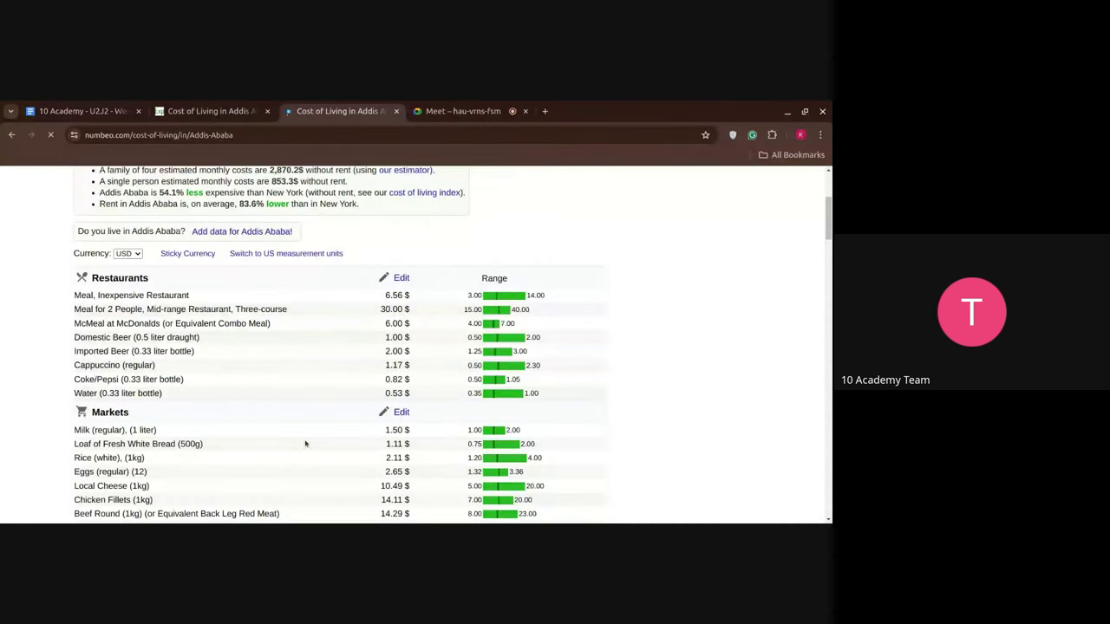
pyautogui.scroll(-1, 305, 444)
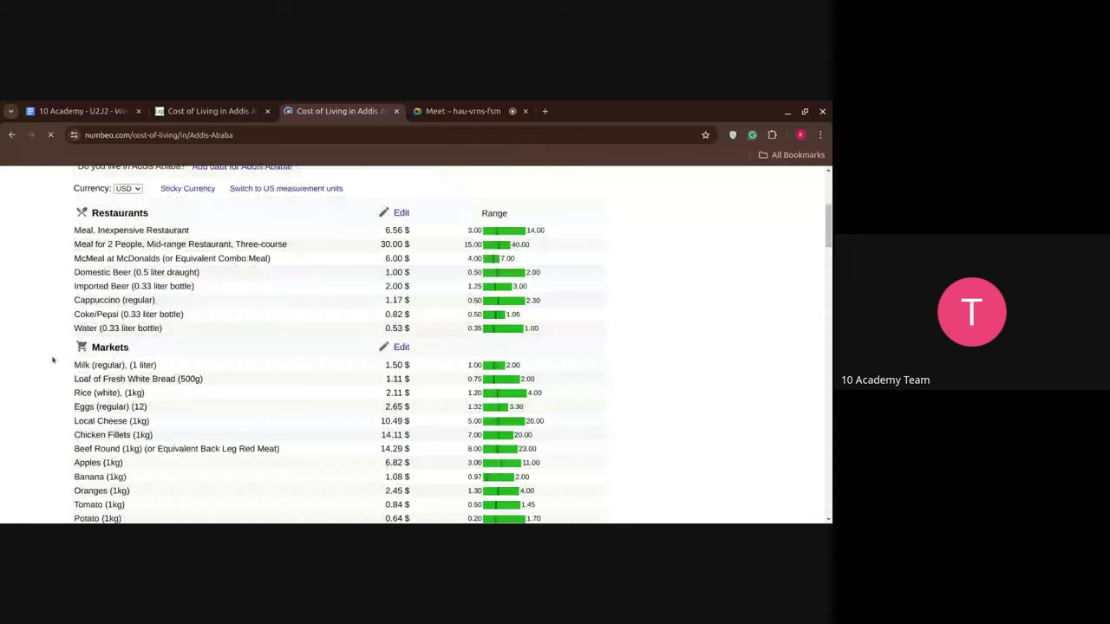
pyautogui.scroll(-5, 84, 329)
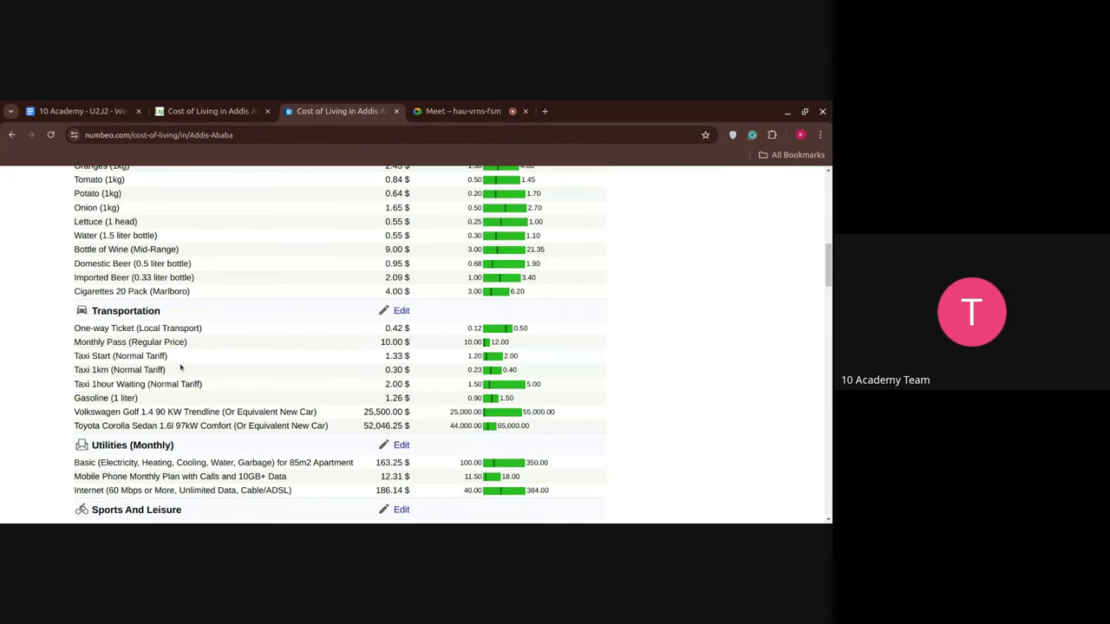
pyautogui.scroll(-3, 181, 368)
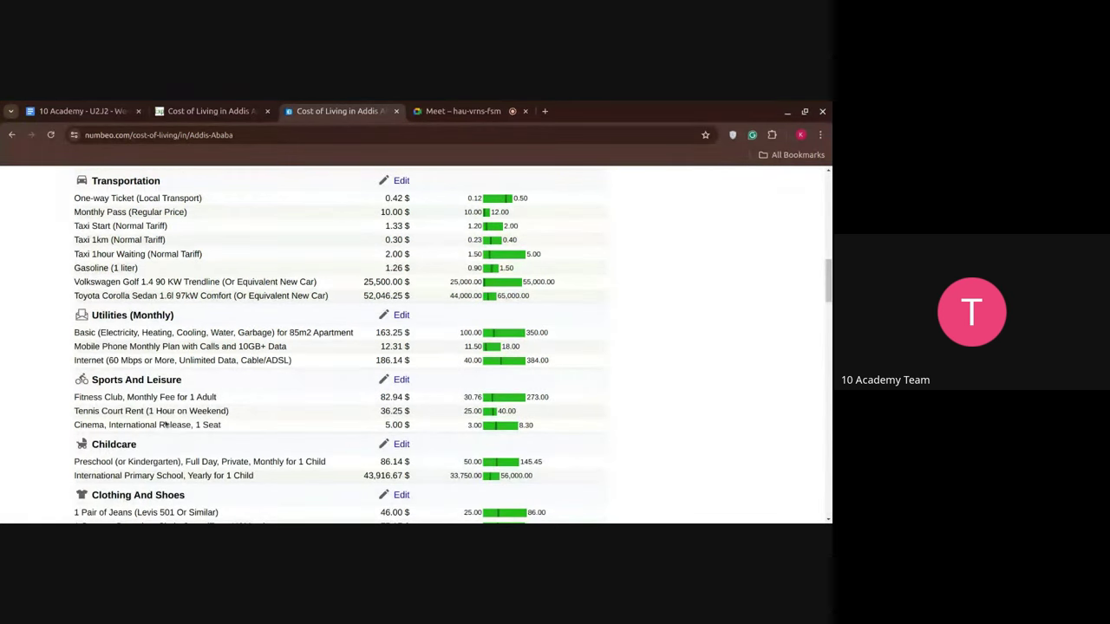
pyautogui.scroll(-1, 163, 424)
pyautogui.scroll(-1, 151, 433)
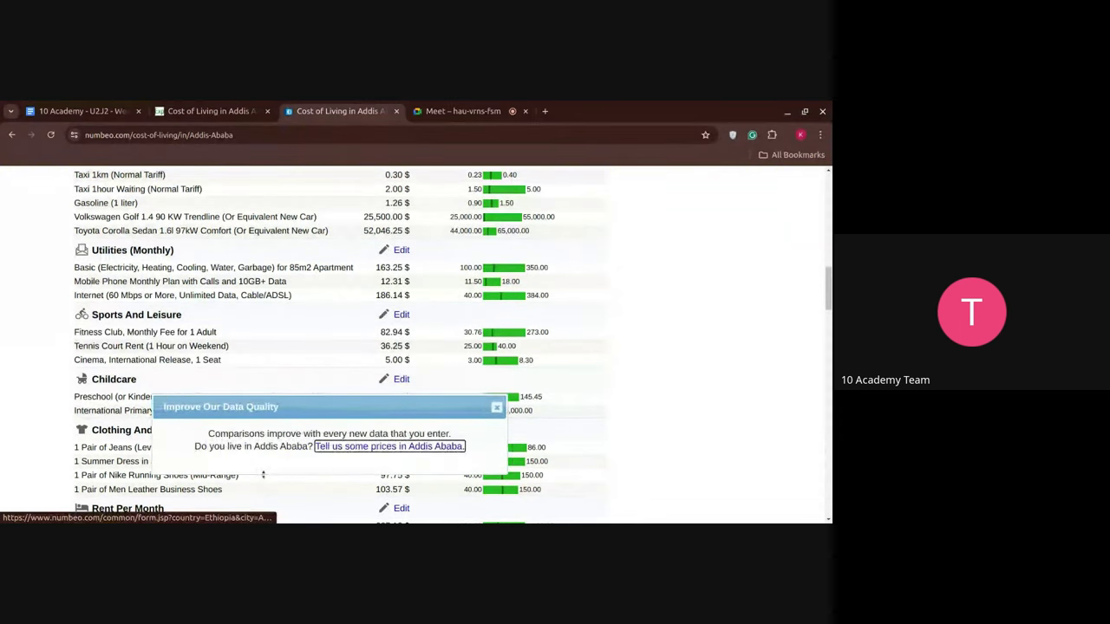
pyautogui.click(496, 407)
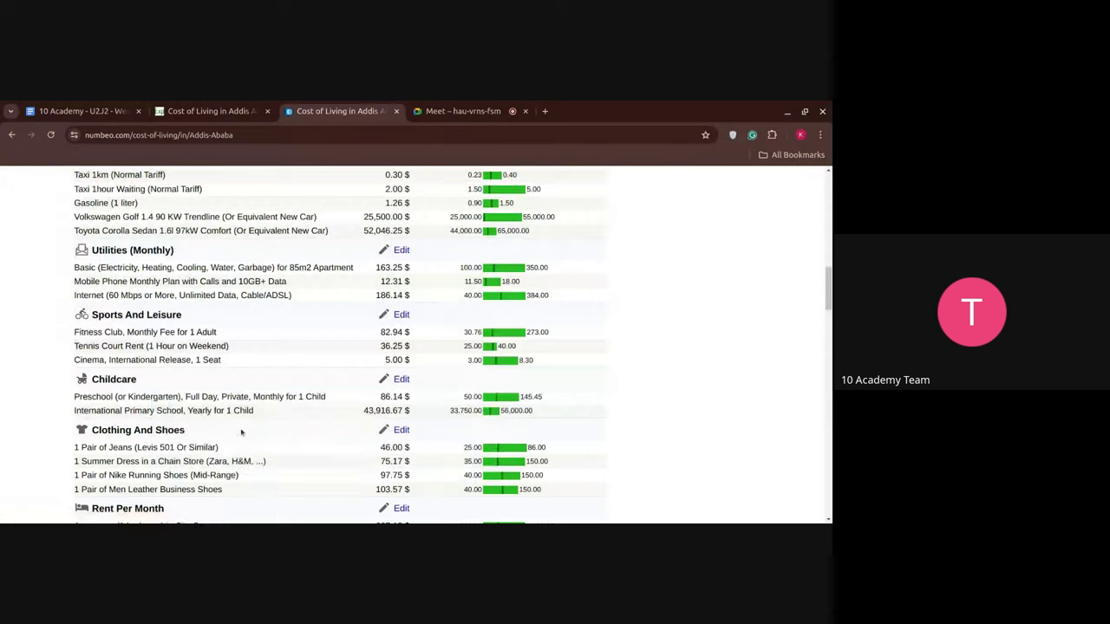
# - Review the Restaurants and Markets price table in USD, then switch back to Expatistan
pyautogui.scroll(-3, 241, 432)
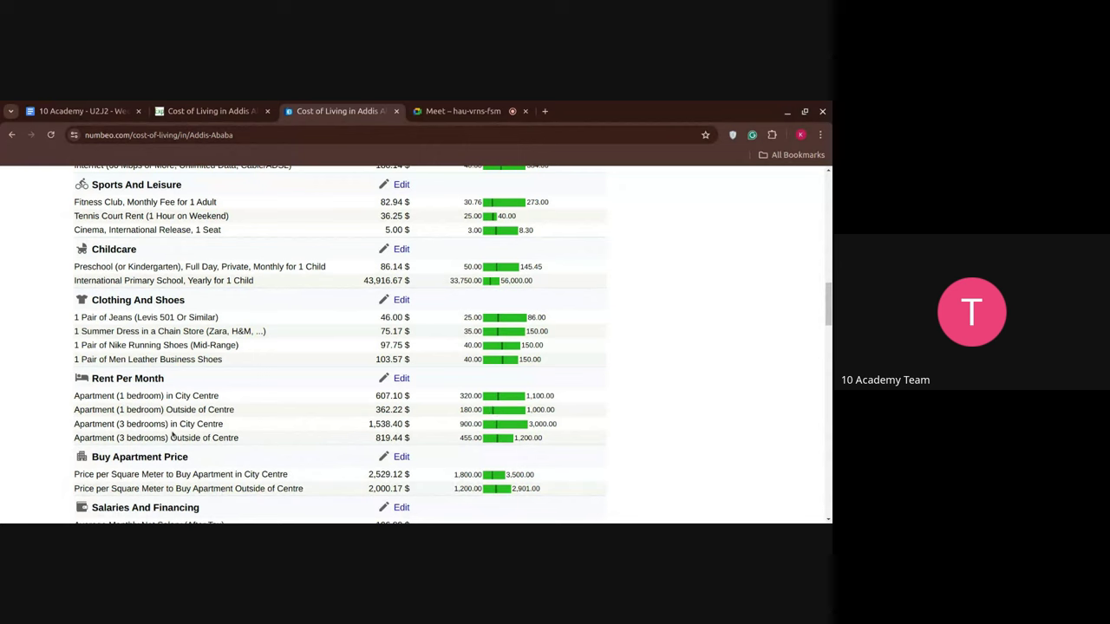
pyautogui.scroll(-2, 172, 435)
pyautogui.scroll(2, 172, 435)
pyautogui.scroll(-1, 173, 435)
pyautogui.scroll(-5, 173, 435)
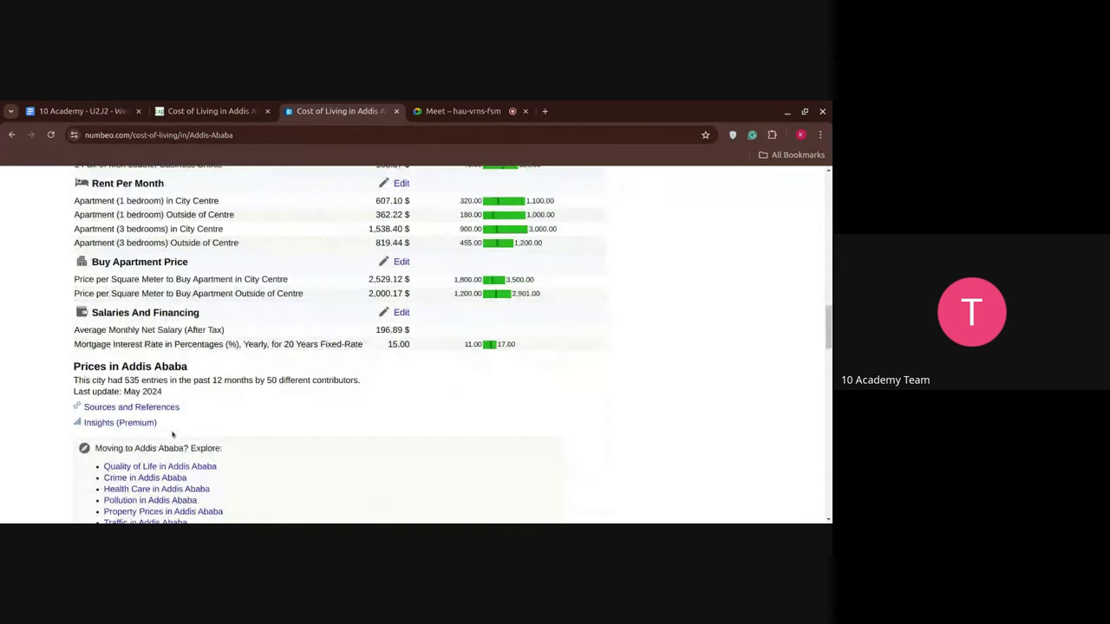
pyautogui.scroll(8, 173, 436)
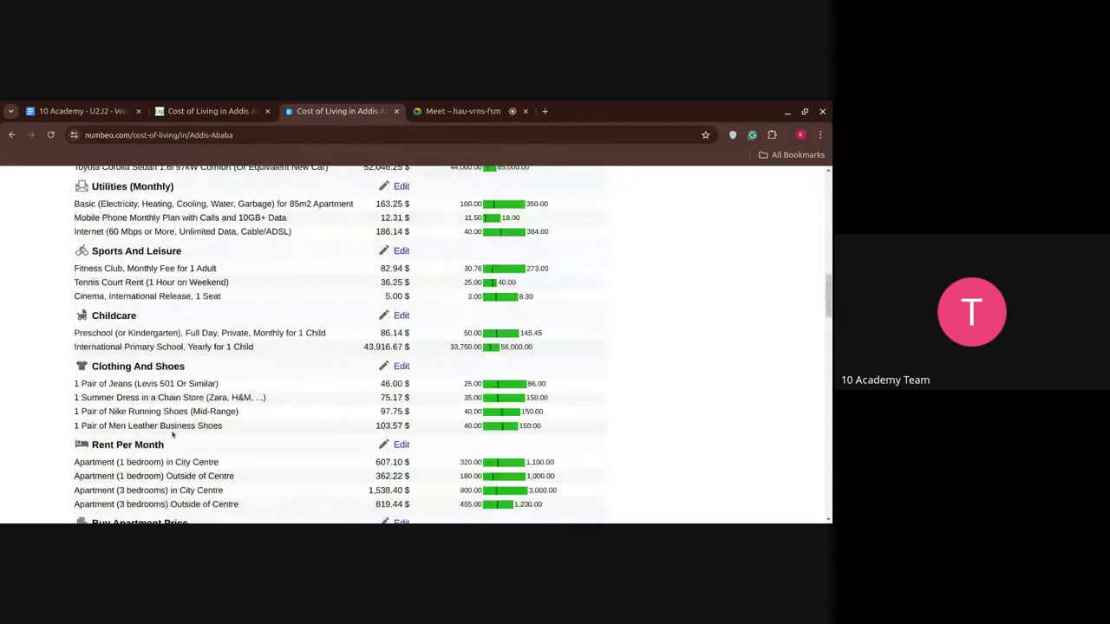
pyautogui.scroll(10, 173, 435)
pyautogui.scroll(5, 173, 435)
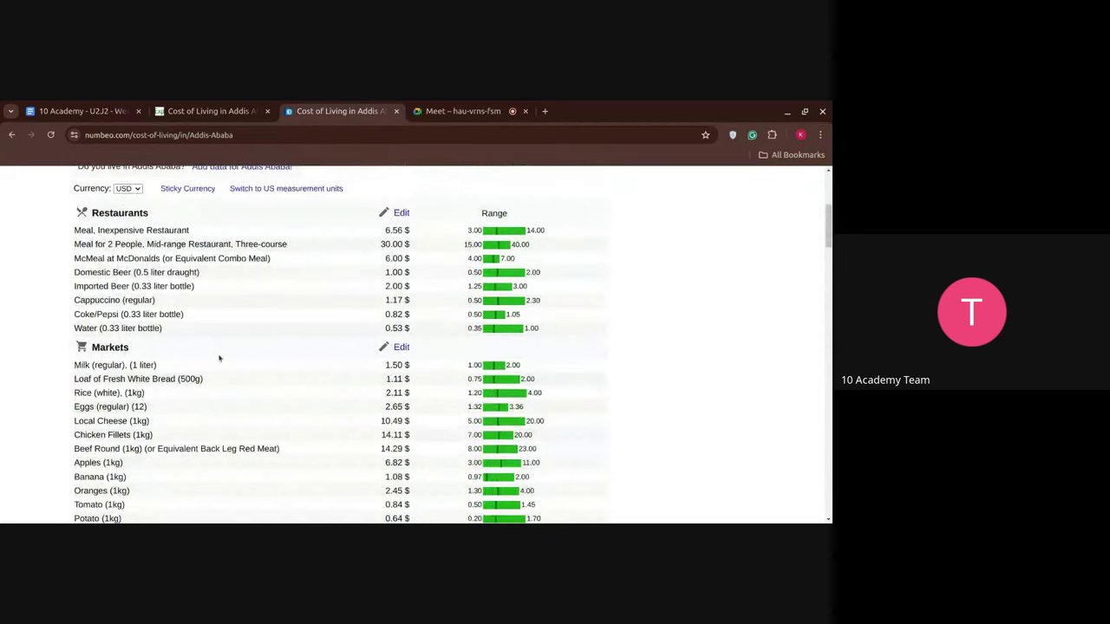
pyautogui.click(205, 111)
# - Return to the top of Expatistan's Addis Ababa page and open the By City lookup
pyautogui.scroll(3, 391, 303)
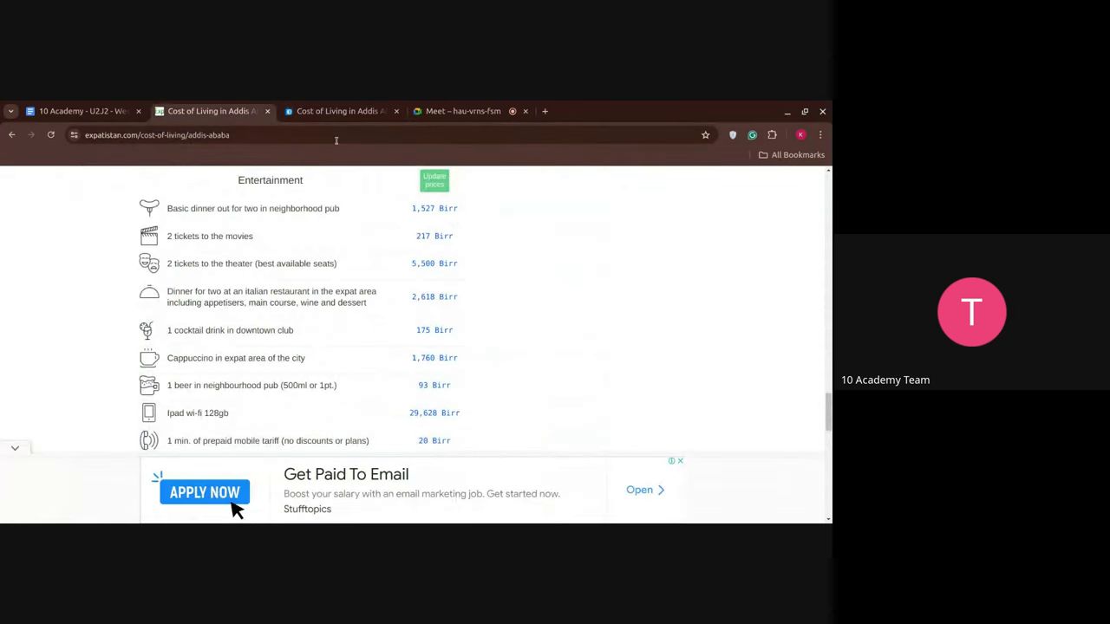
pyautogui.click(343, 110)
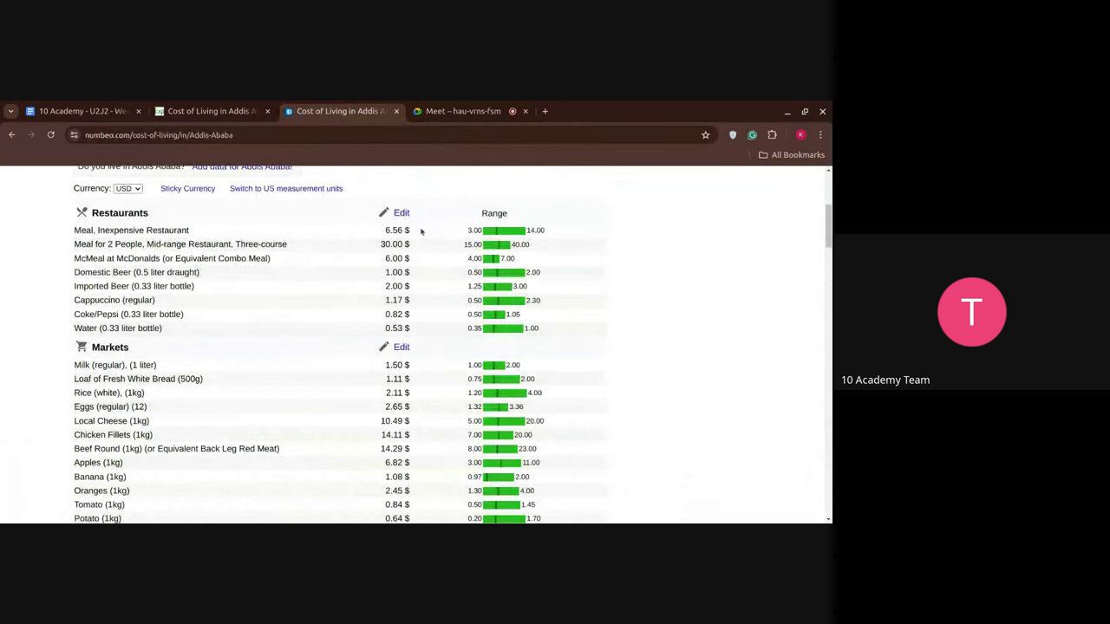
pyautogui.click(195, 111)
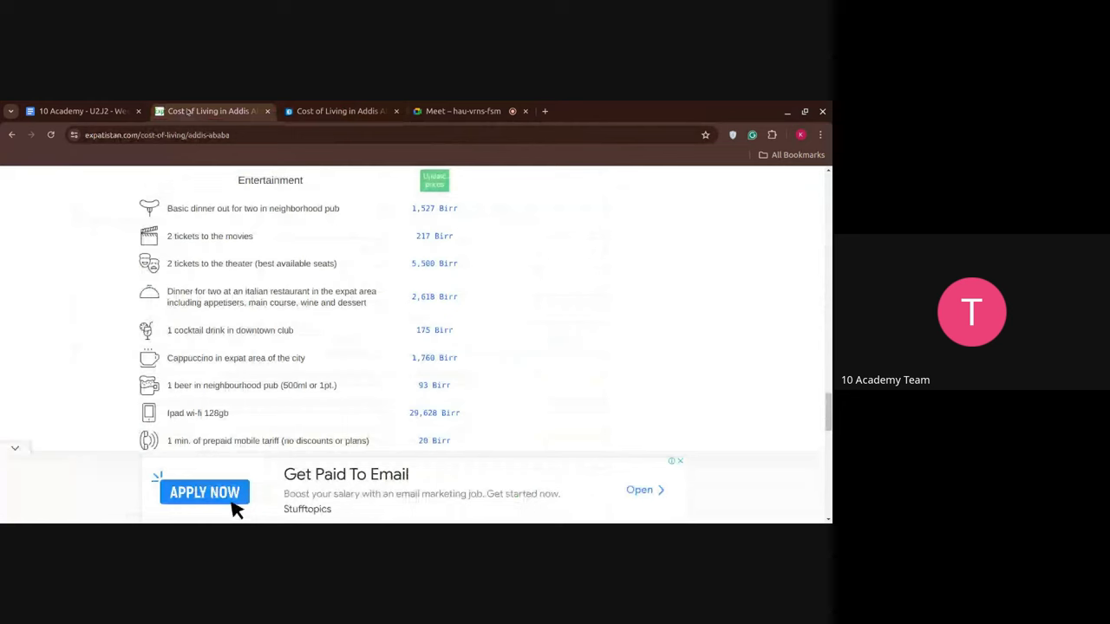
pyautogui.scroll(5, 333, 314)
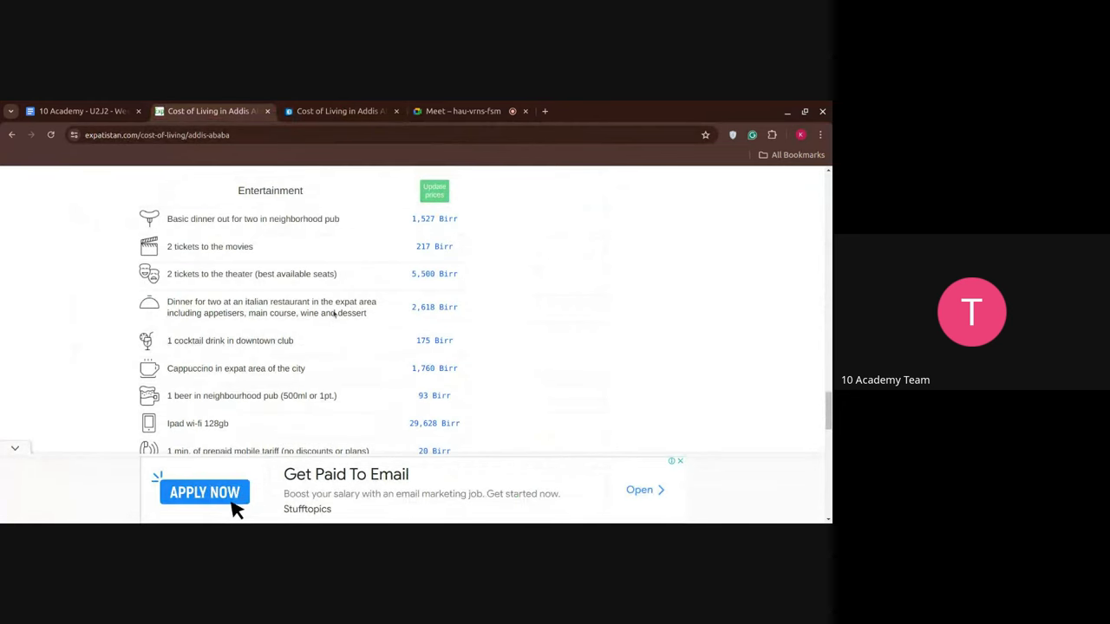
pyautogui.scroll(5, 334, 313)
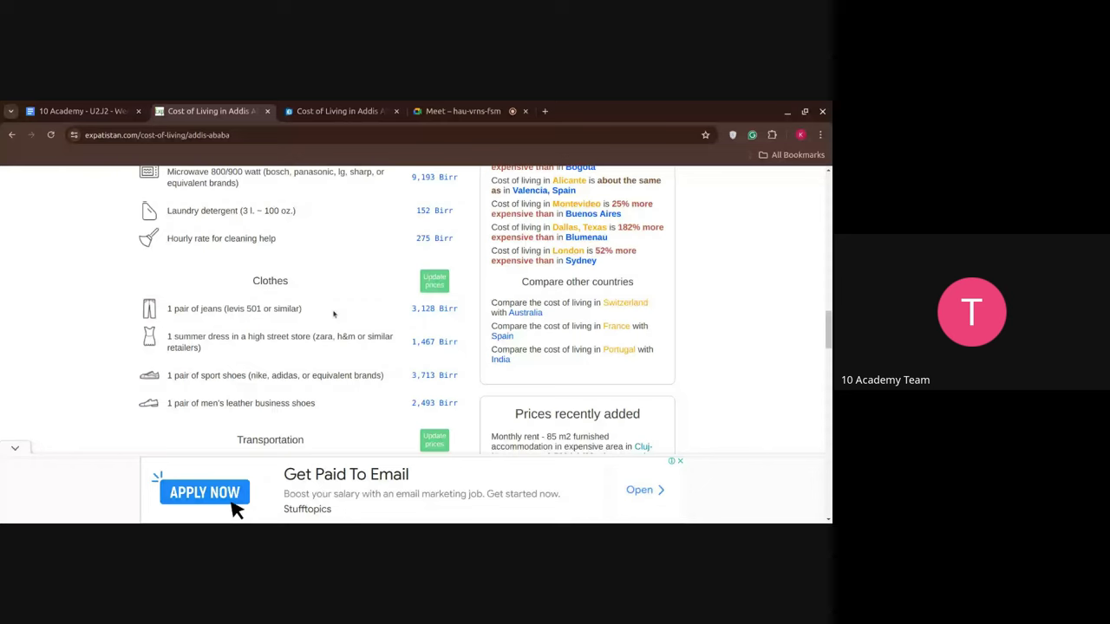
pyautogui.scroll(5, 334, 314)
pyautogui.scroll(10, 240, 251)
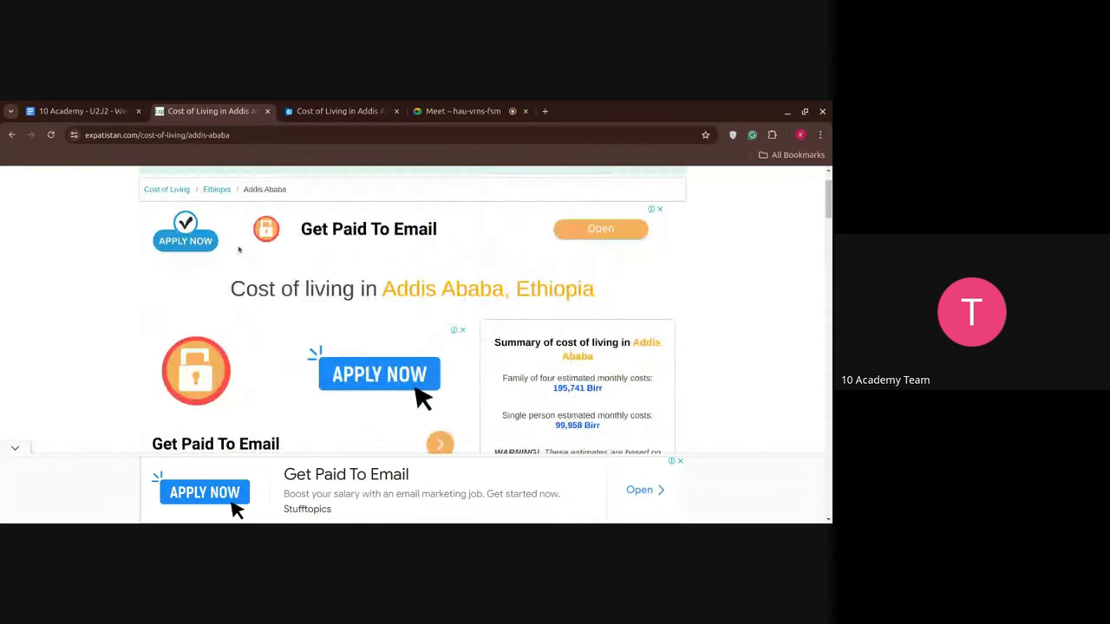
pyautogui.scroll(-2, 240, 251)
pyautogui.scroll(3, 251, 243)
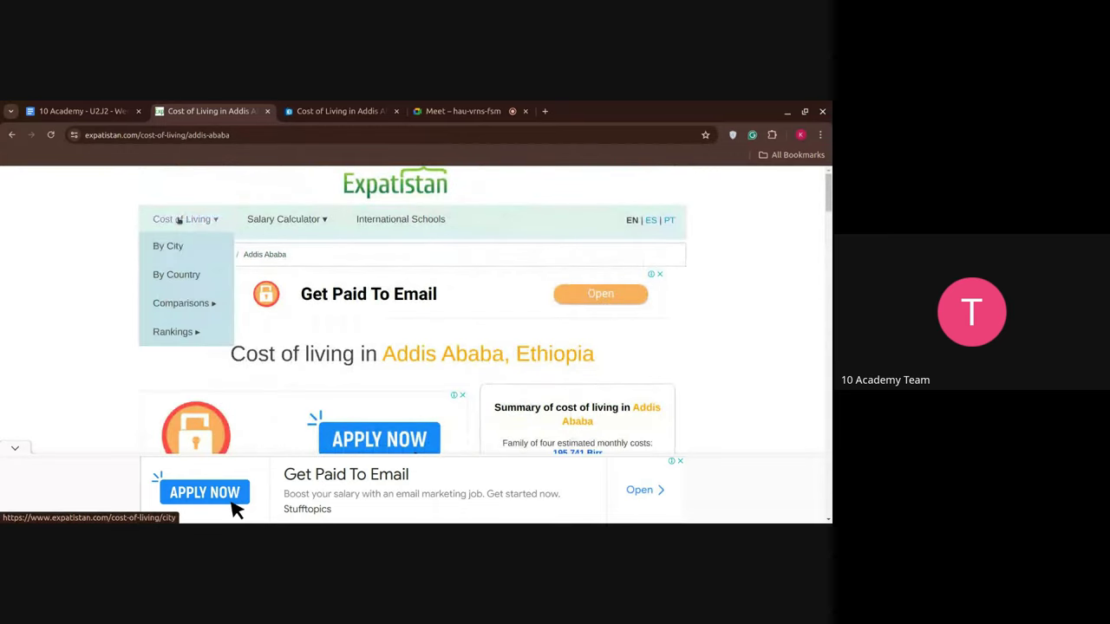
pyautogui.click(177, 246)
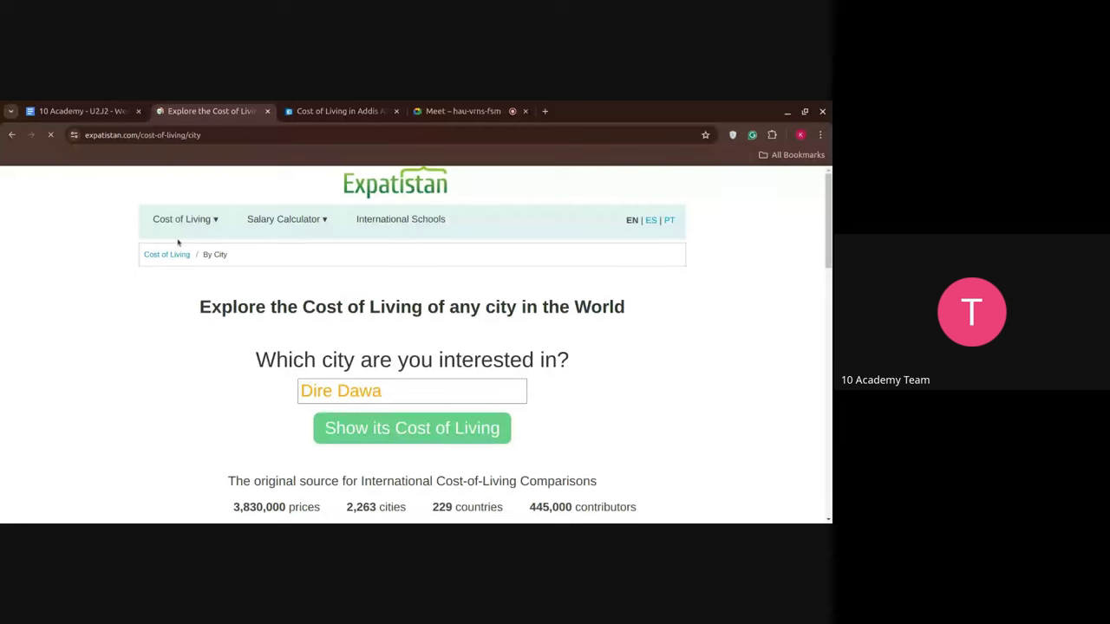
# - Replace Dire Dawa in Expatistan's city box with Cairo
pyautogui.moveTo(391, 399); pyautogui.dragTo(248, 396)
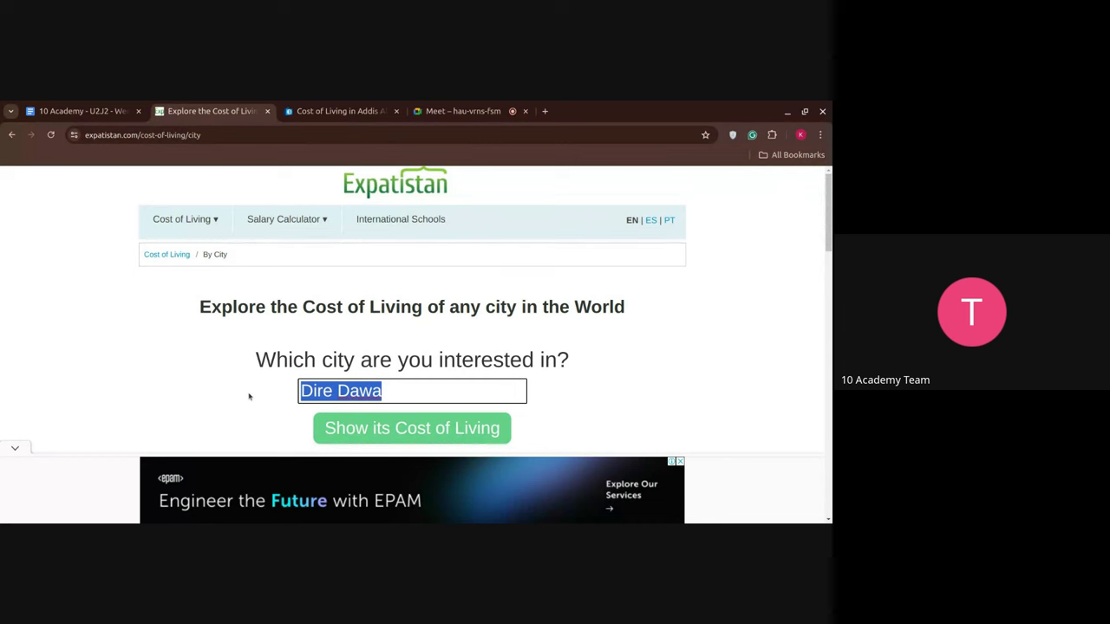
pyautogui.write('mo')
pyautogui.hotkey('ctrl', 'z')
pyautogui.press('BackSpace')
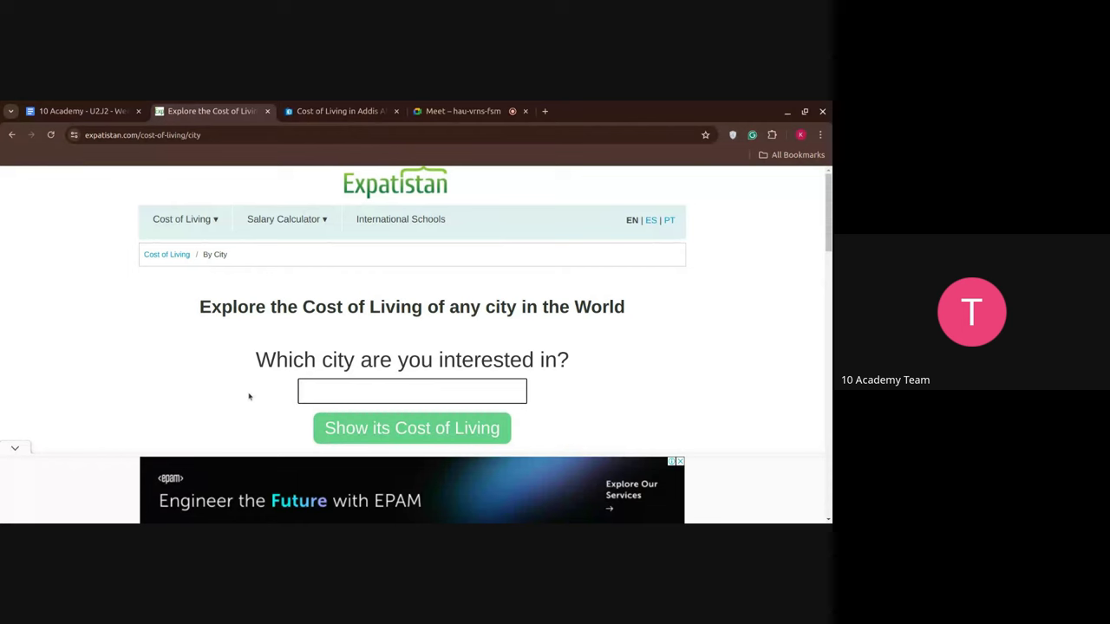
pyautogui.write('car')
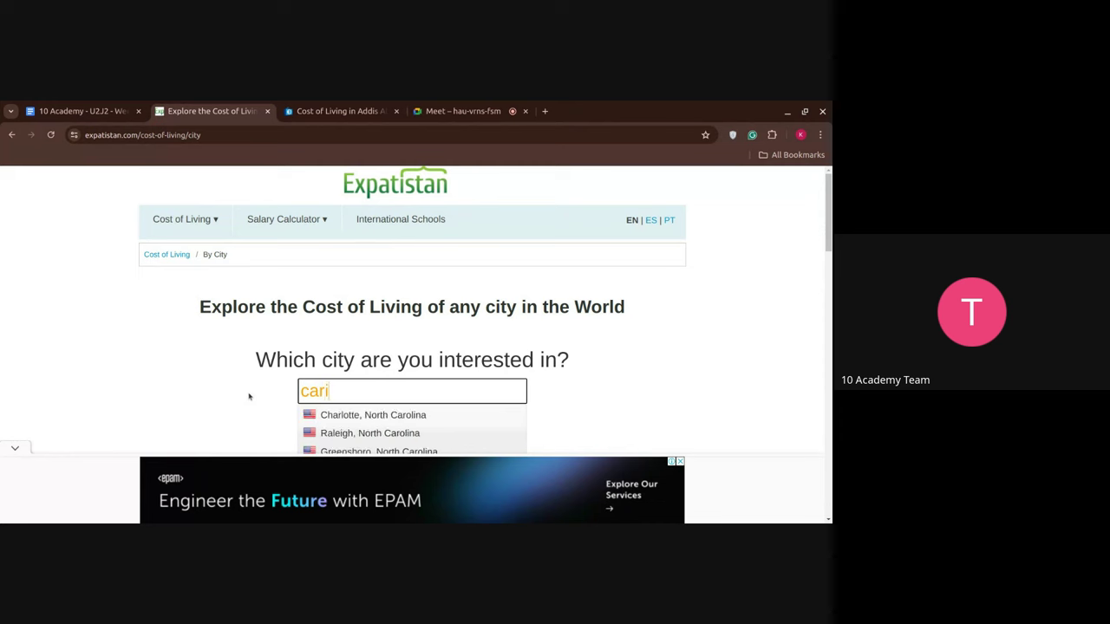
pyautogui.write('i')
pyautogui.press('BackSpace')
pyautogui.press('BackSpace')
pyautogui.press('BackSpace')
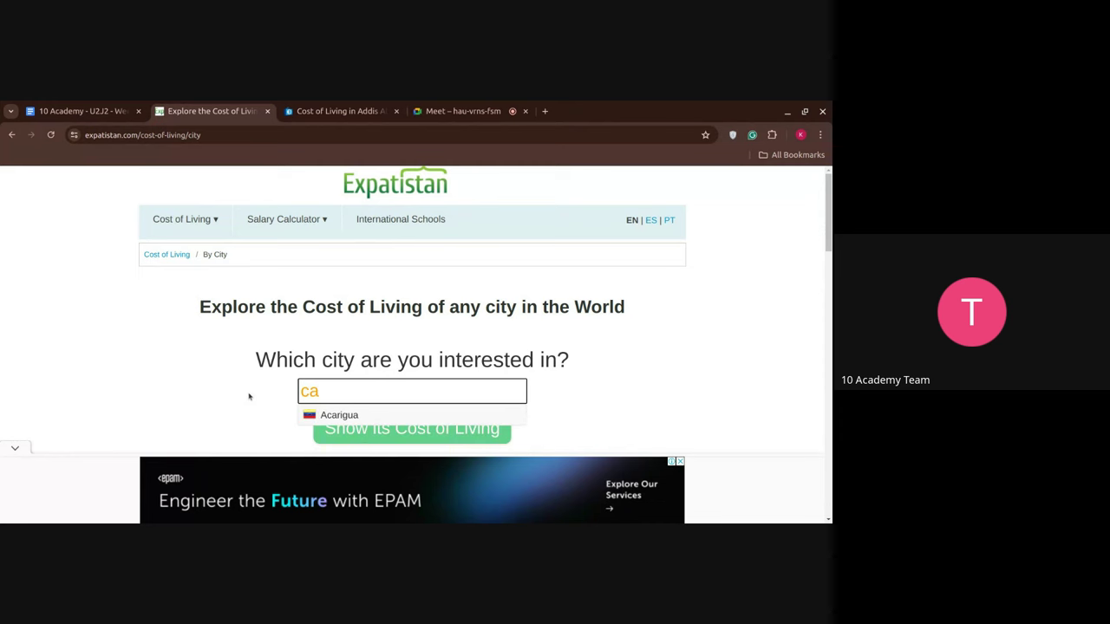
pyautogui.write('h')
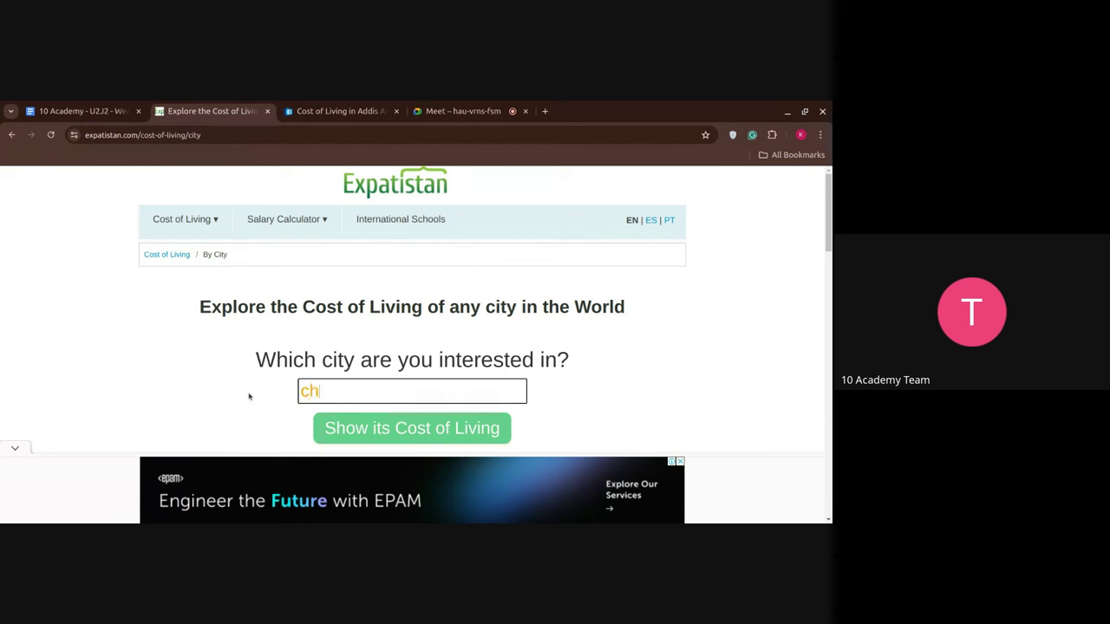
pyautogui.press('BackSpace')
pyautogui.write('h')
pyautogui.press('BackSpace')
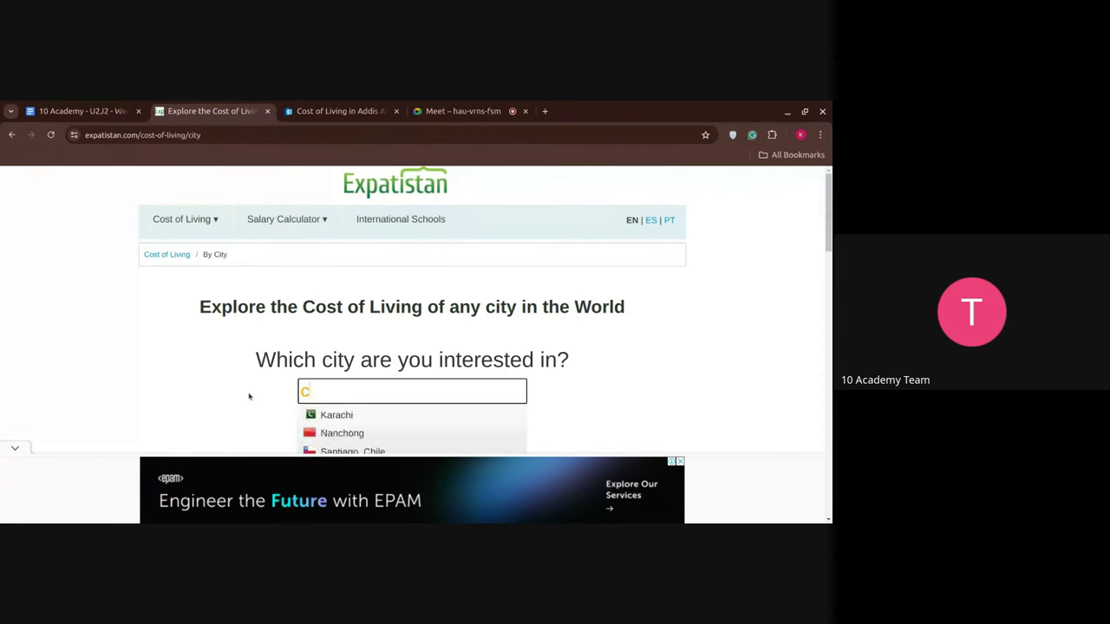
pyautogui.write('airo')
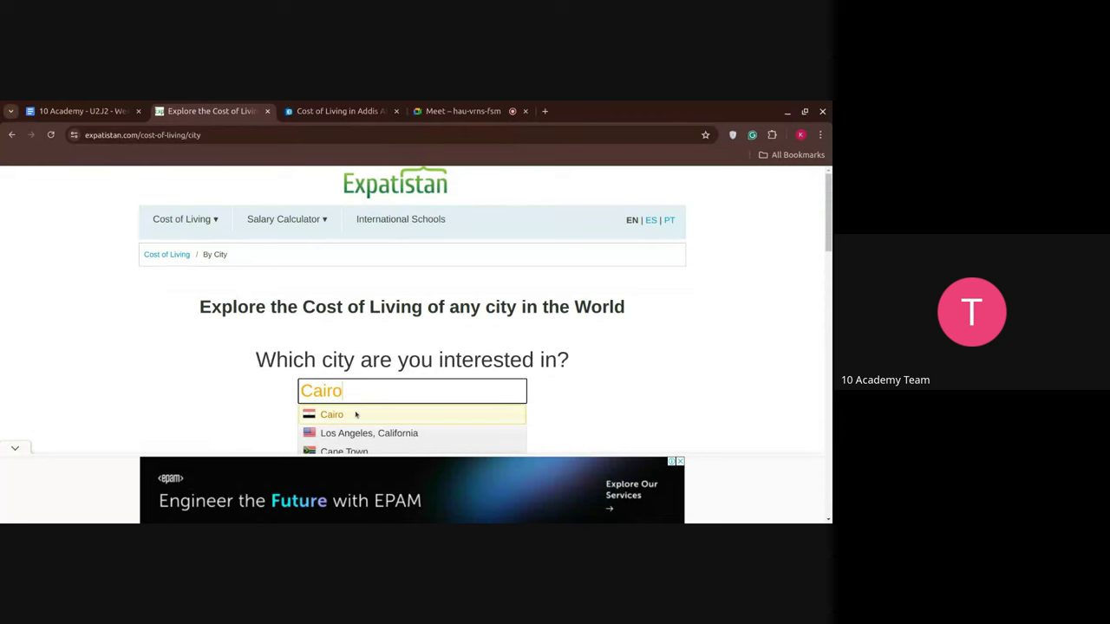
# - Pick Cairo from the suggestions and show its cost-of-living page in Egyptian pounds
pyautogui.click(356, 414)
pyautogui.click(357, 417)
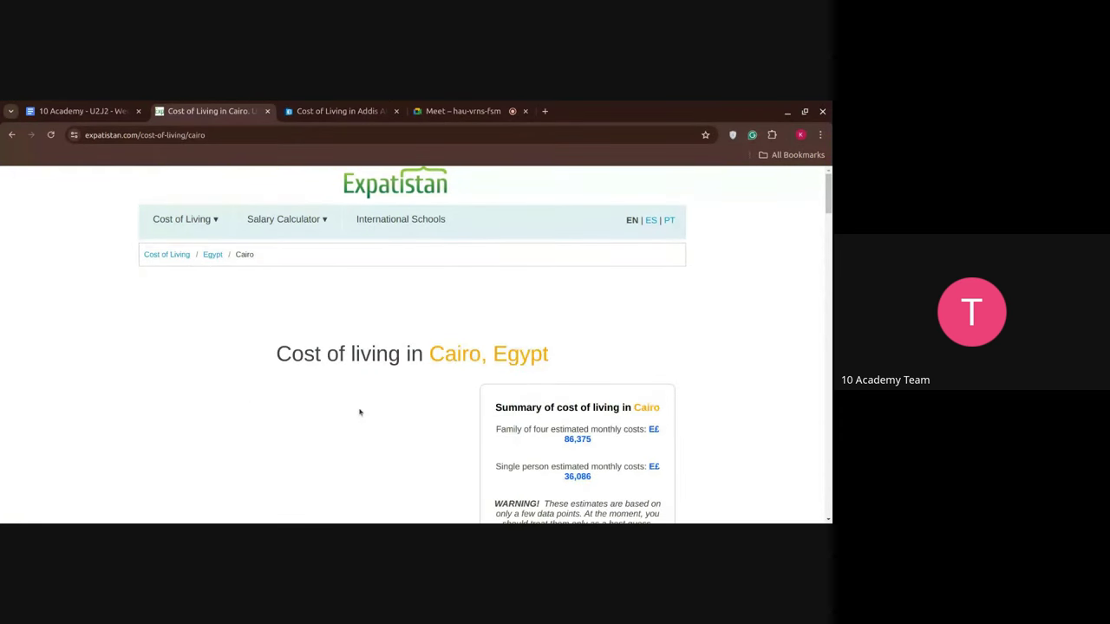
pyautogui.scroll(-10, 359, 412)
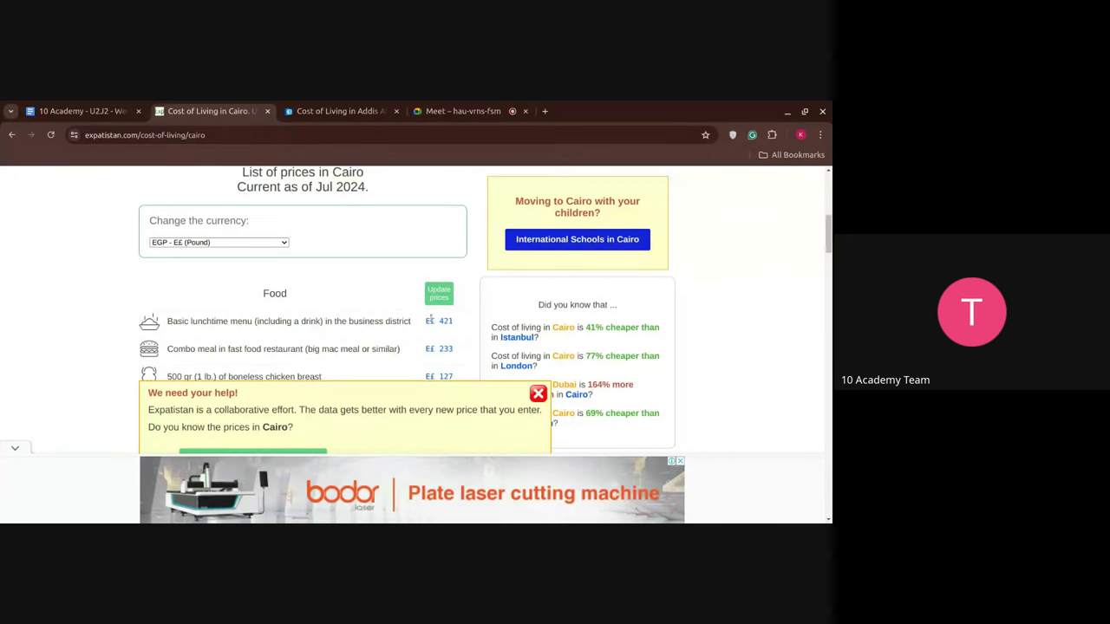
pyautogui.scroll(-3, 386, 322)
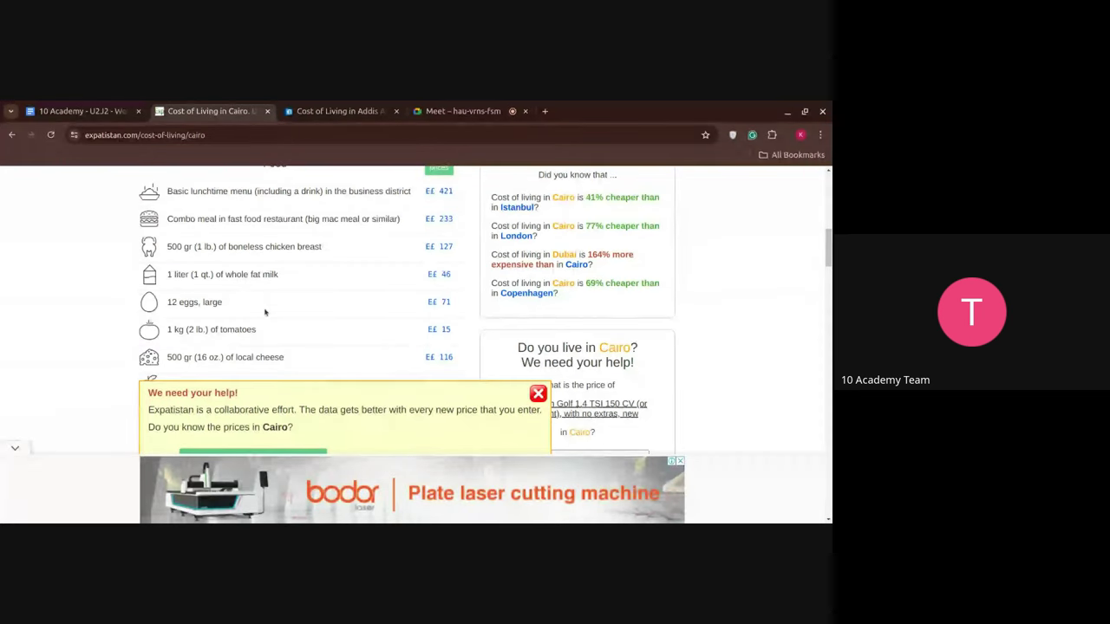
pyautogui.scroll(6, 265, 312)
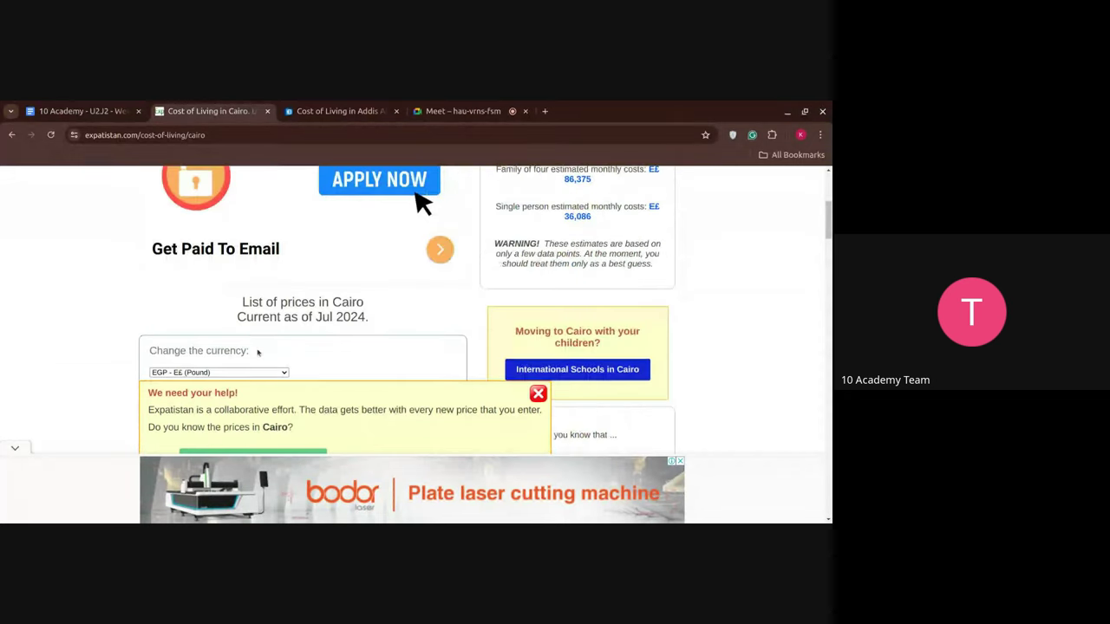
# - Convert Cairo's food prices to USD, then bring the Numbeo Addis Ababa tab back
pyautogui.scroll(-2, 258, 360)
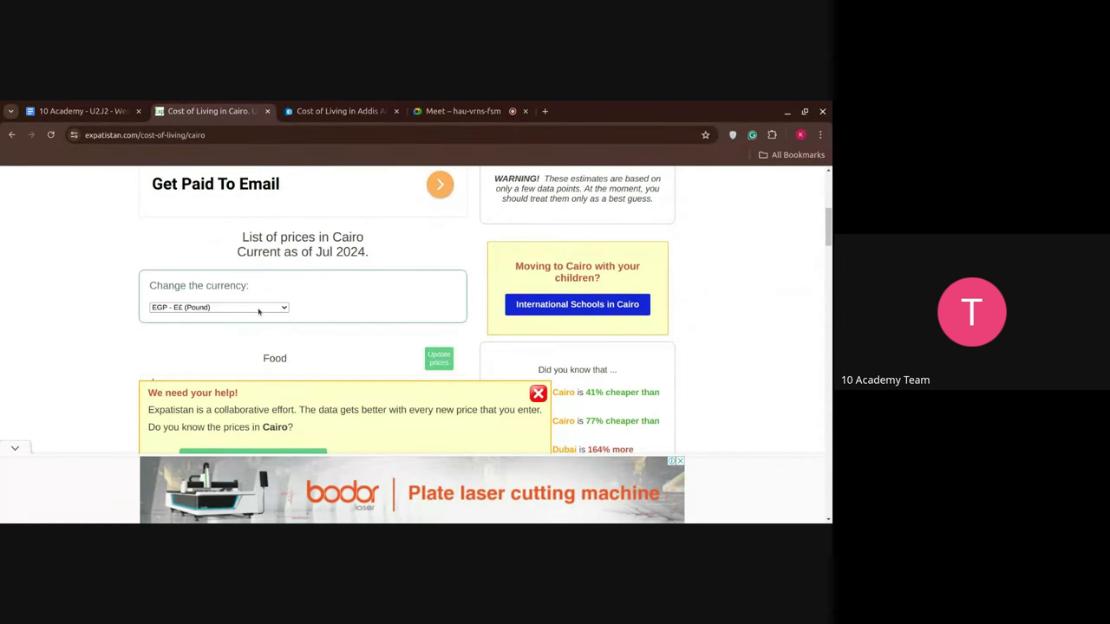
pyautogui.click(258, 311)
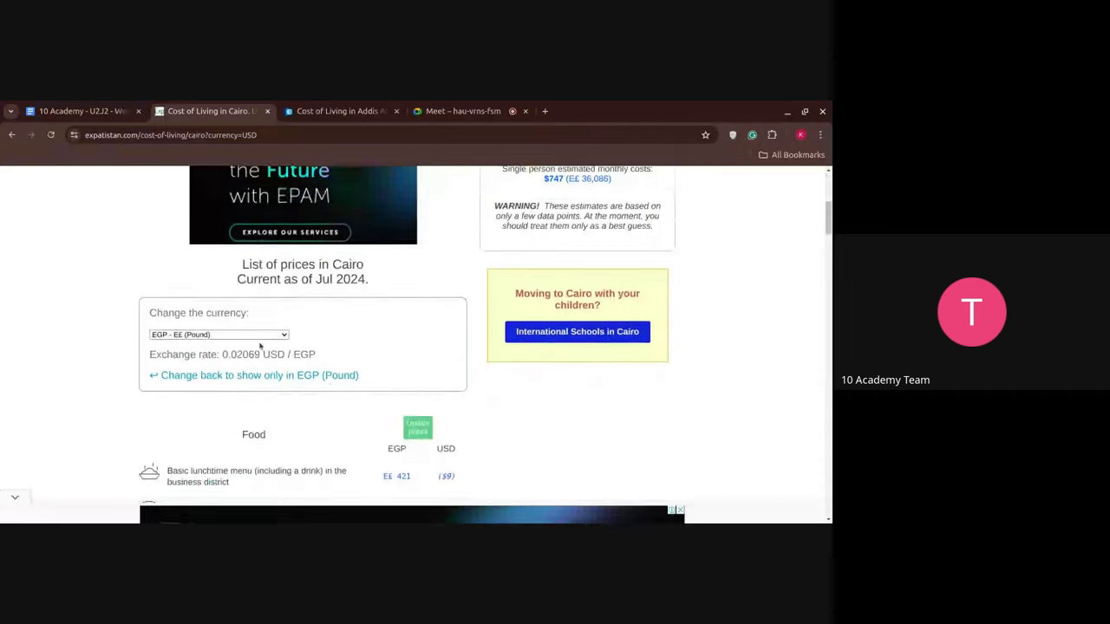
pyautogui.scroll(-2, 259, 345)
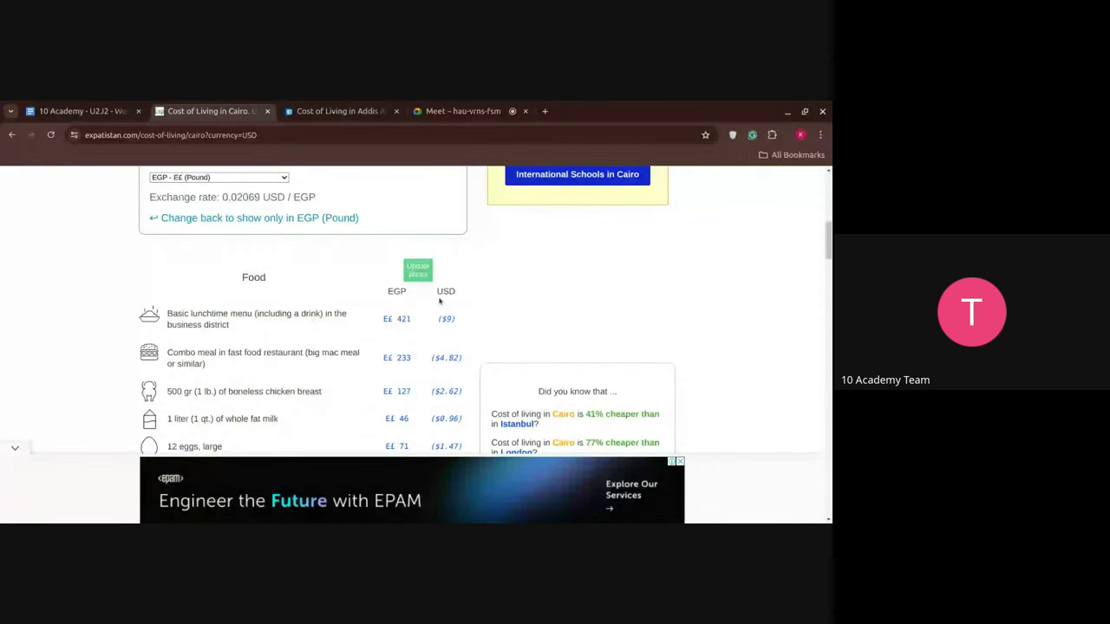
pyautogui.click(338, 111)
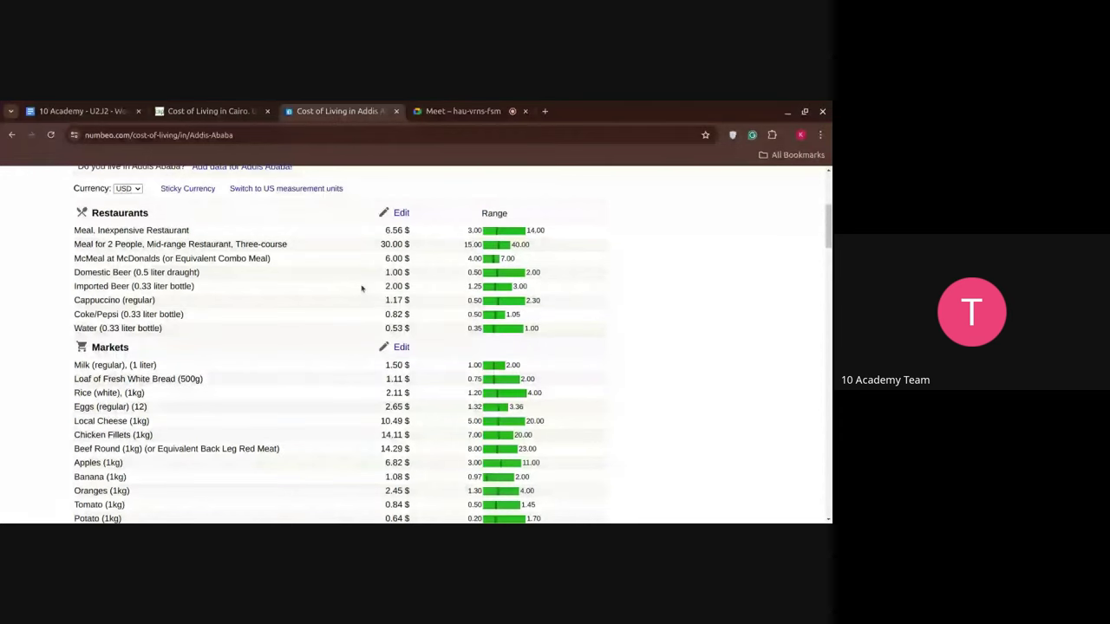
# - Return to the Google Meet call to see its in-call messages
pyautogui.click(463, 110)
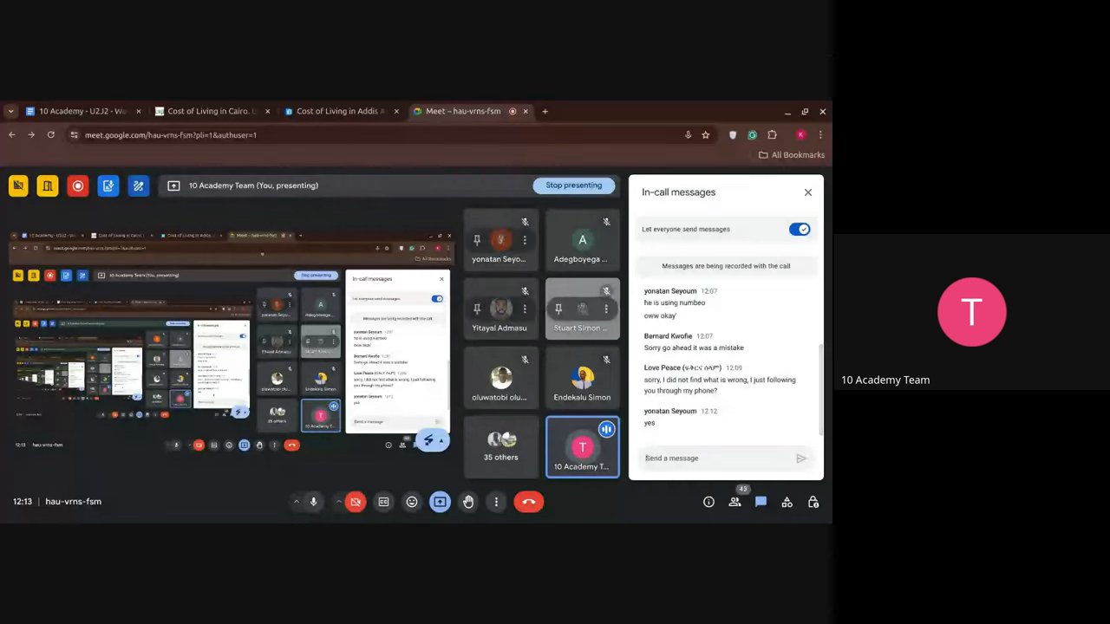
# - Bring up the 10 Academy brief at Task 2's data collection and annual cost calculation
pyautogui.click(78, 111)
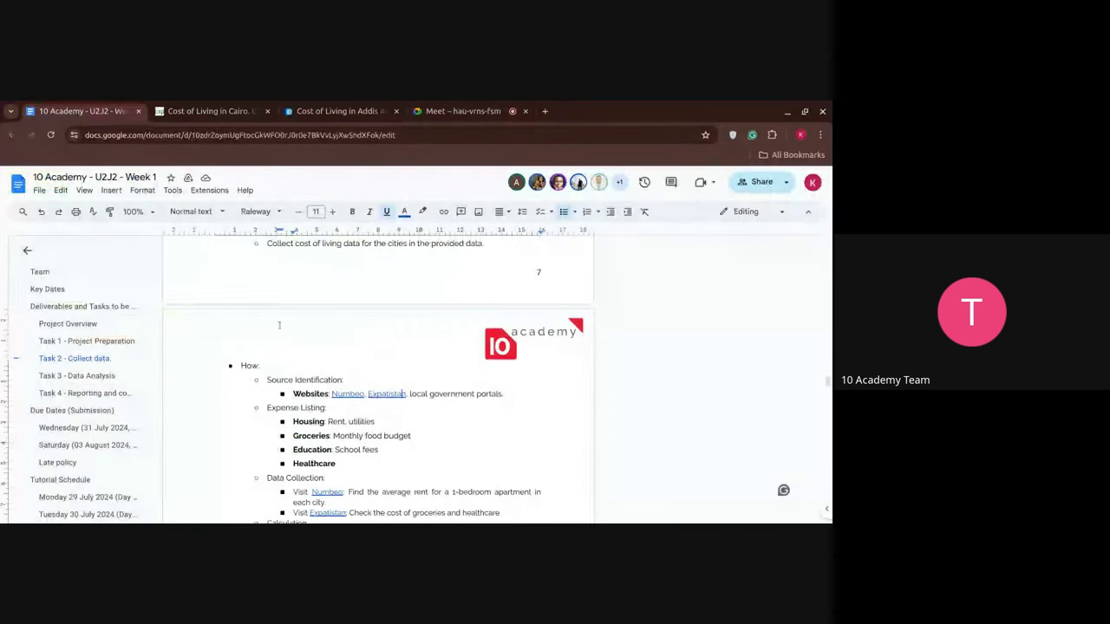
pyautogui.scroll(-2, 279, 325)
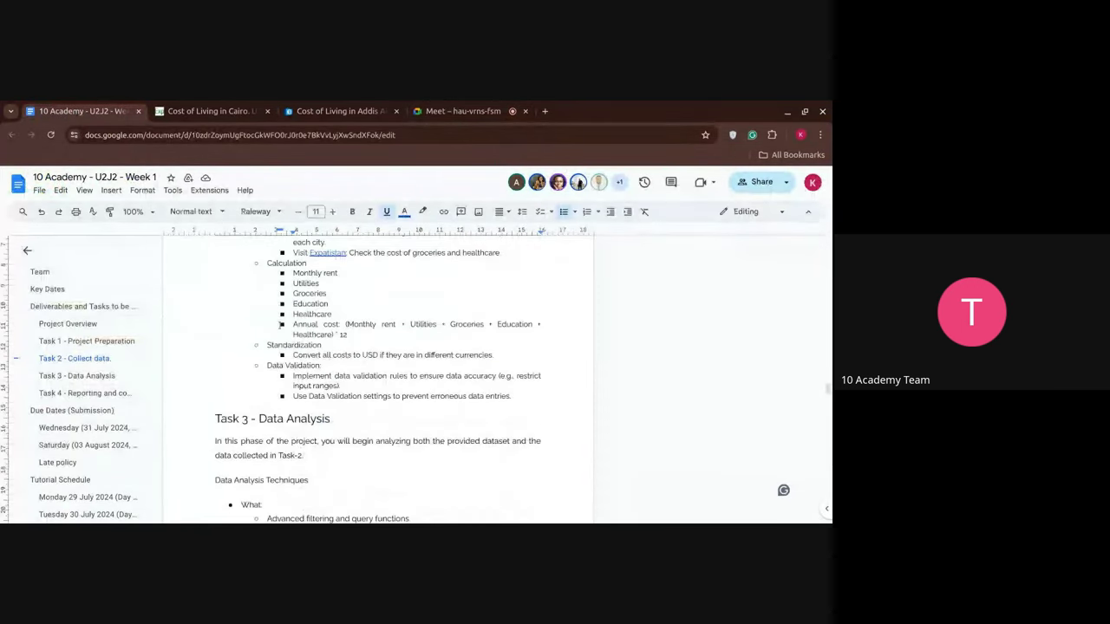
pyautogui.scroll(2, 280, 325)
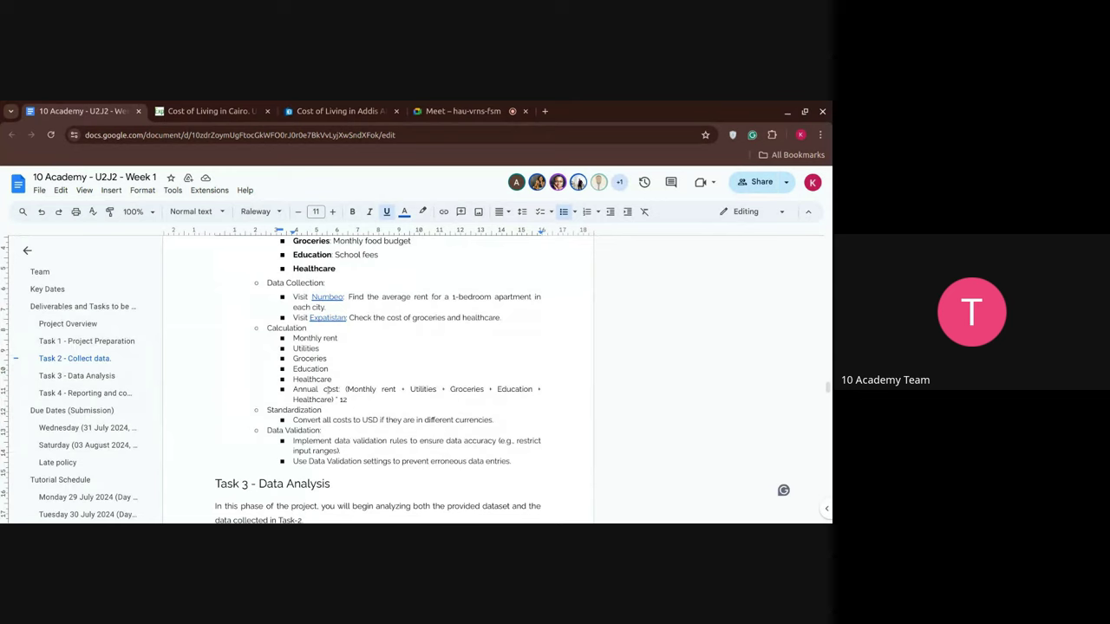
# - Switch back to the Google Meet call with its presentation and messages panel
pyautogui.click(456, 112)
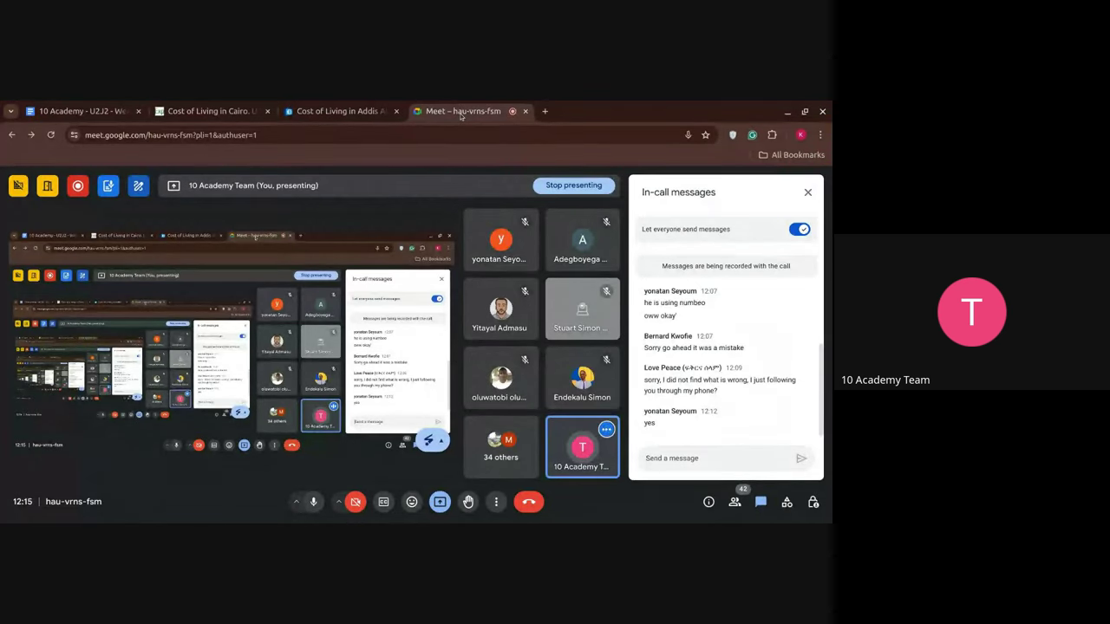
# - Create a blank Google Sheets spreadsheet in a new tab, then return to Meet
pyautogui.click(547, 112)
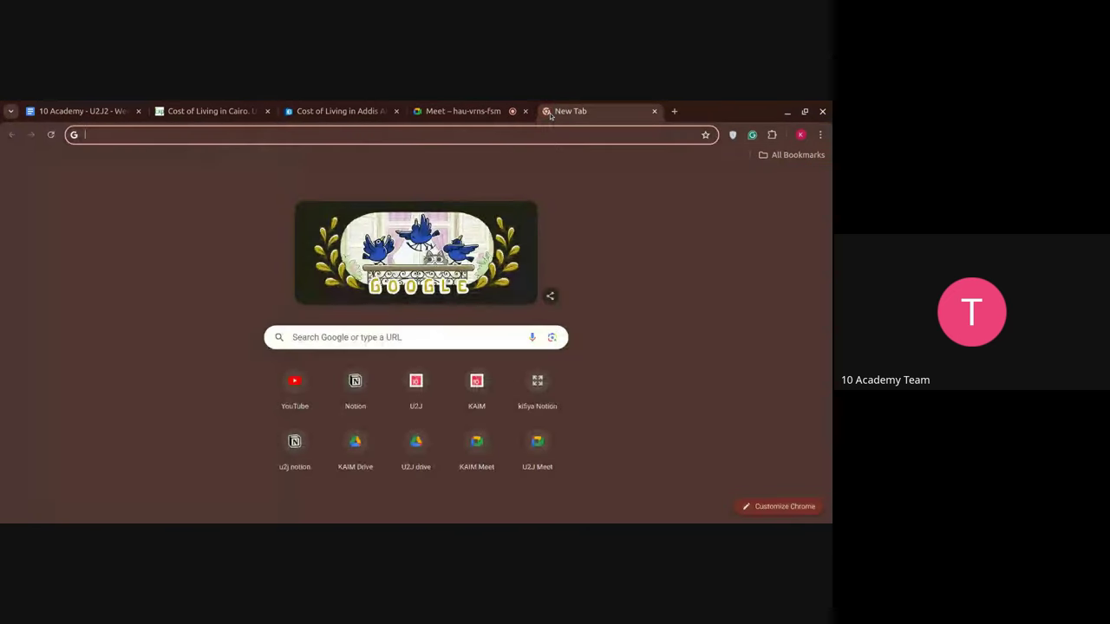
pyautogui.click(788, 183)
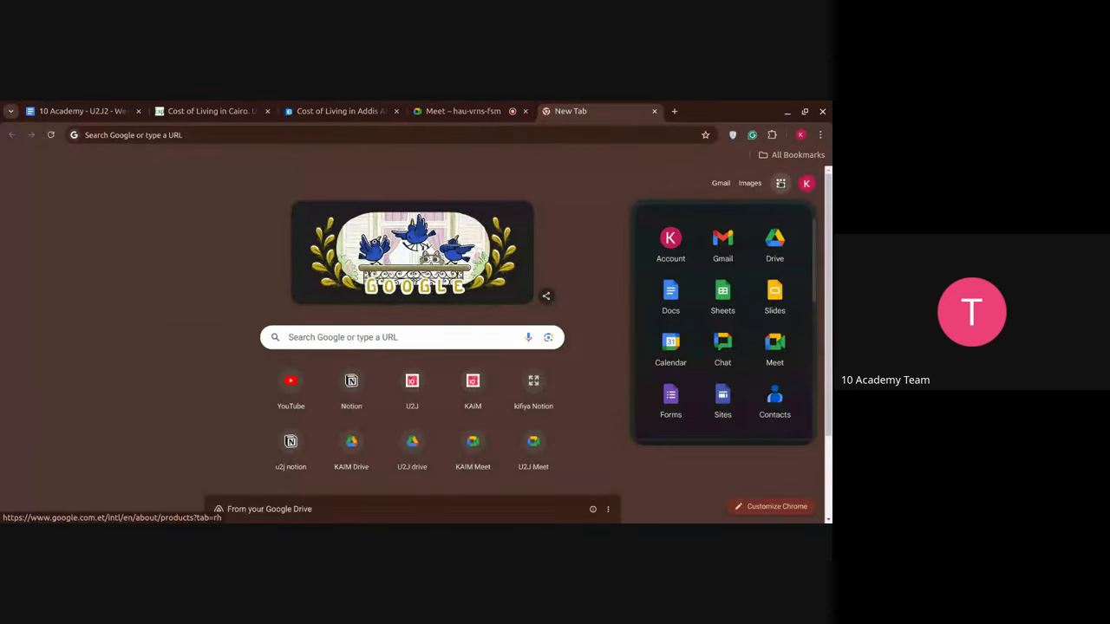
pyautogui.click(733, 300)
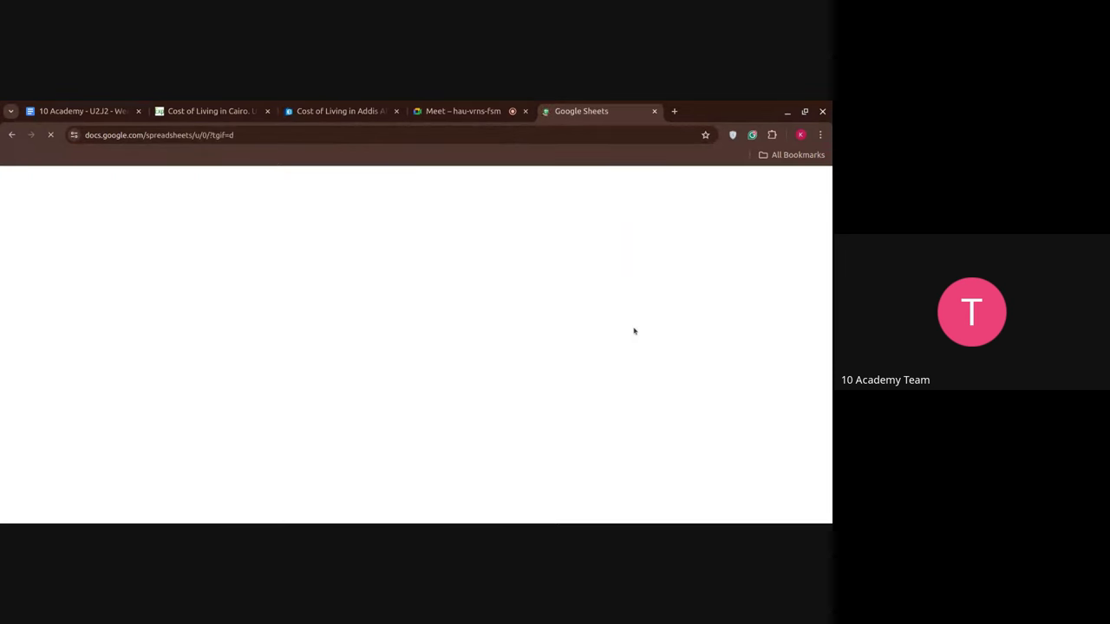
pyautogui.click(161, 292)
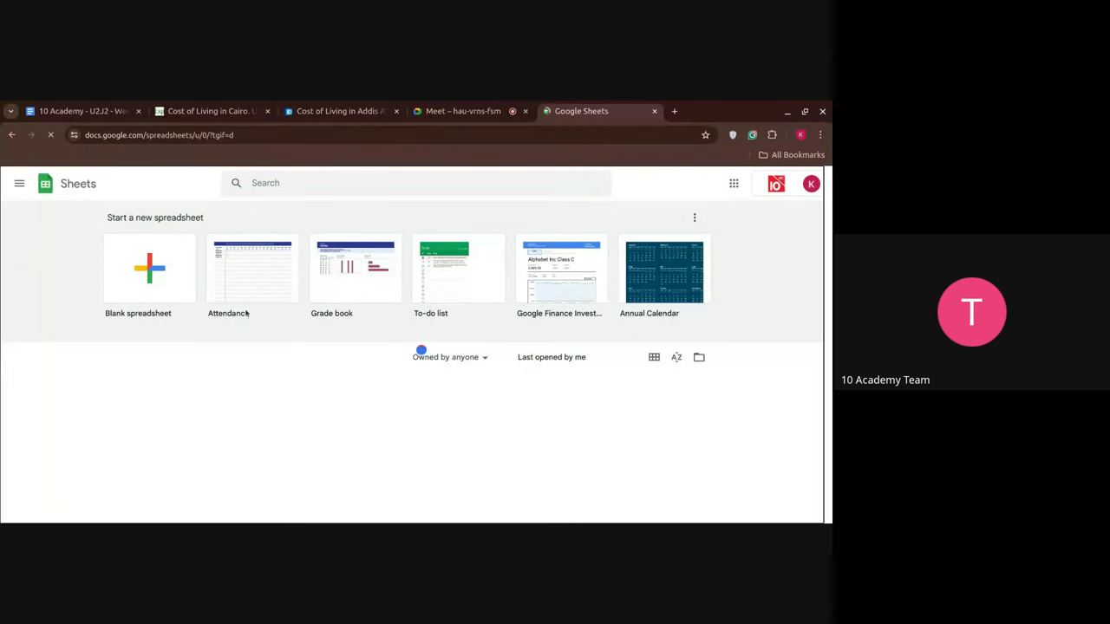
pyautogui.click(466, 112)
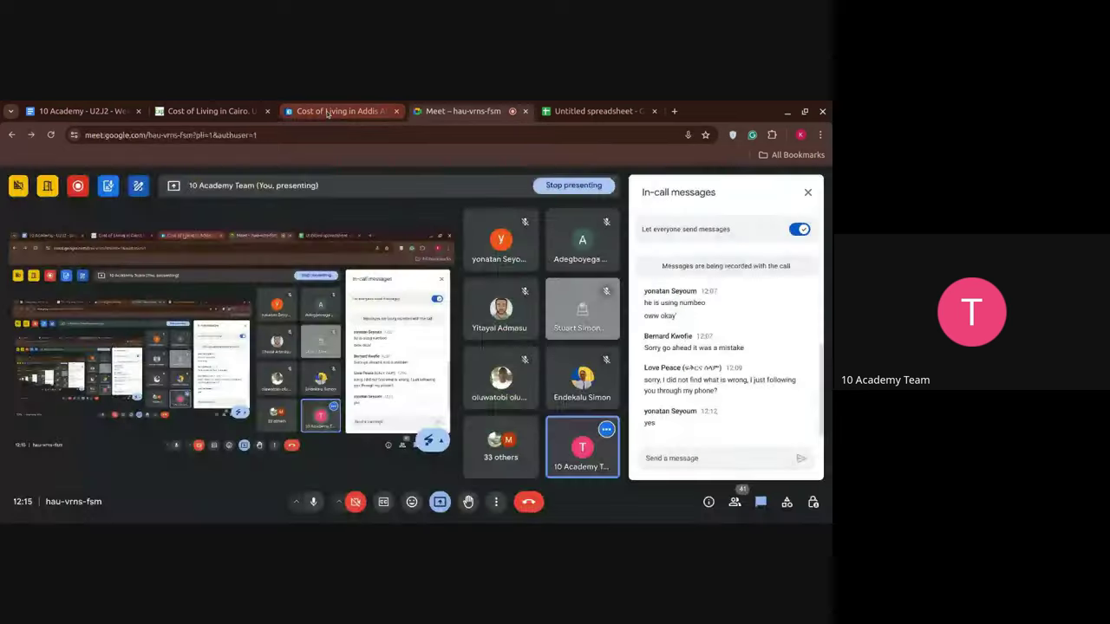
# - Copy the Numbeo Addis Ababa page URL and go to the blank spreadsheet
pyautogui.click(327, 111)
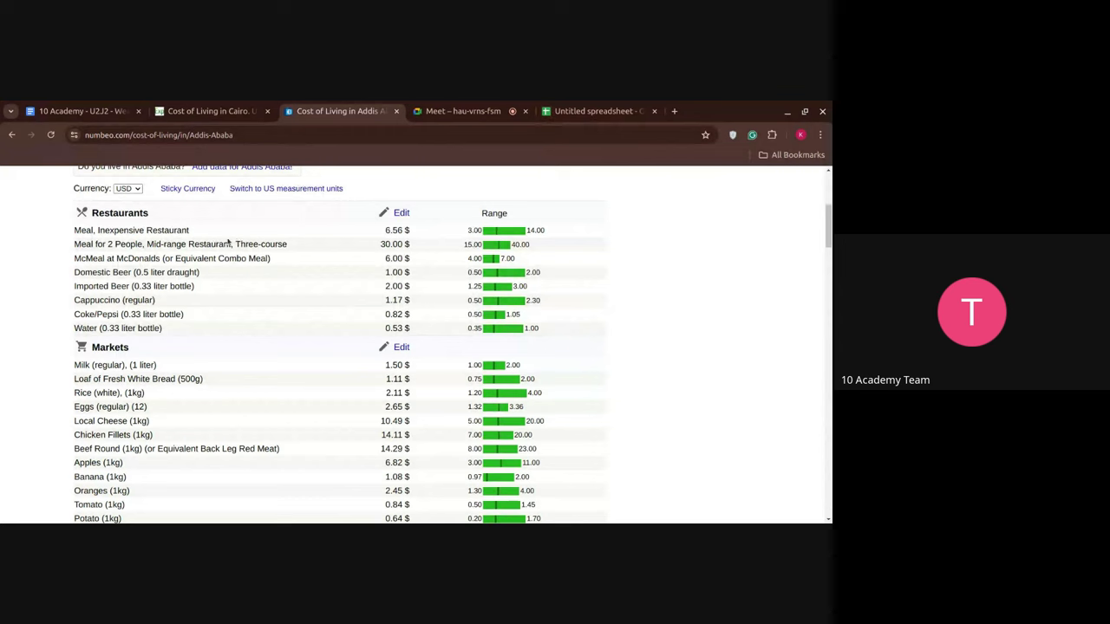
pyautogui.click(318, 136)
pyautogui.hotkey('ctrl', 'c')
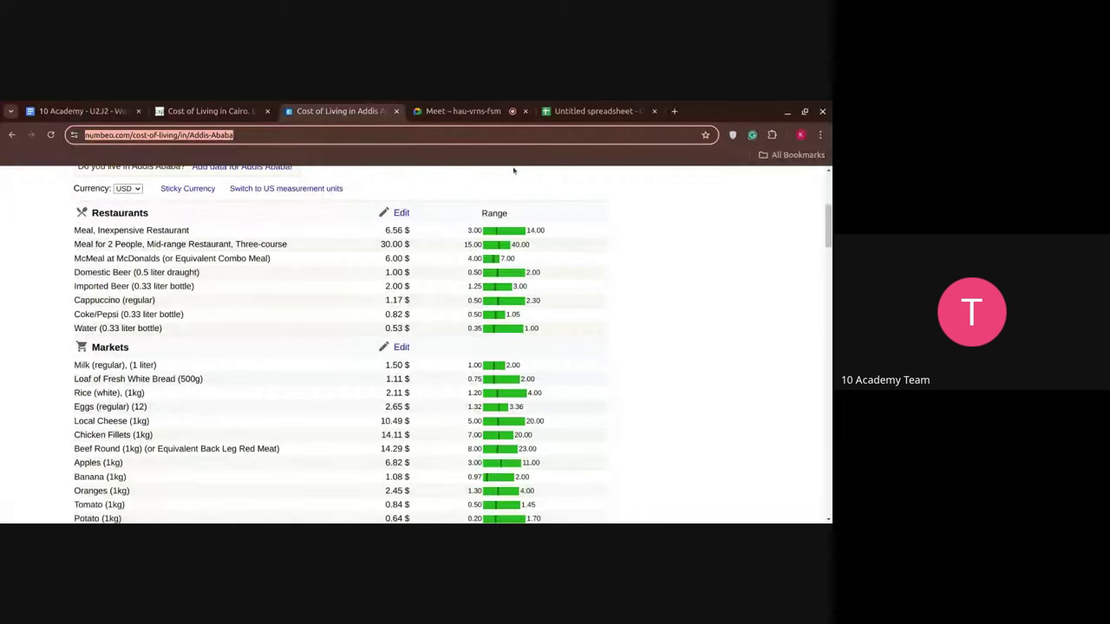
pyautogui.hotkey('ctrl', '5')
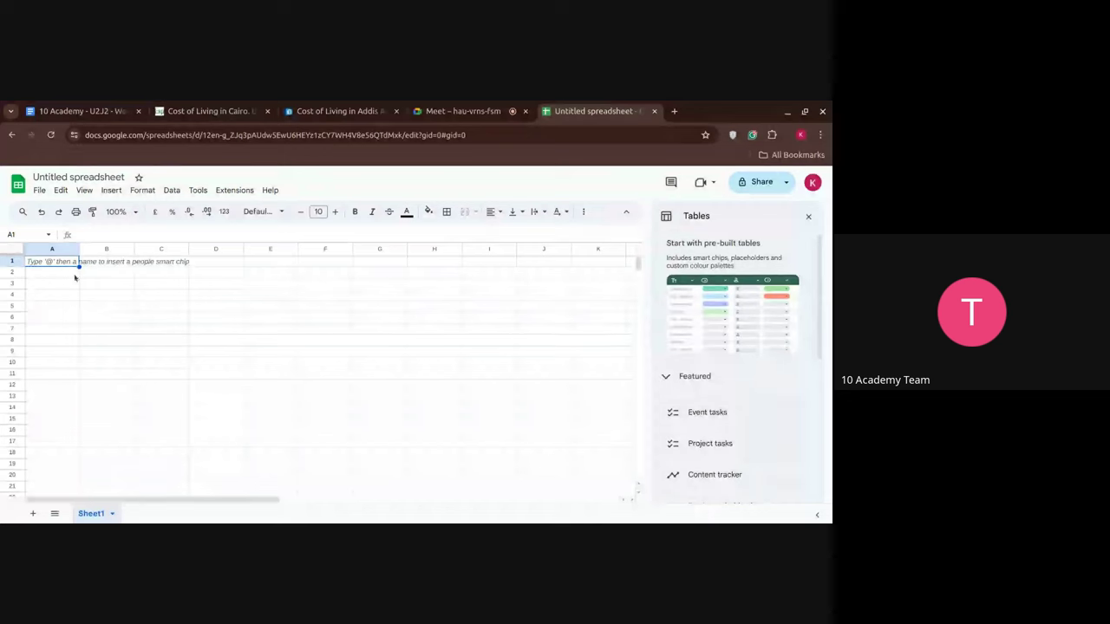
# - Close the Tables panel and insert IMPORTHTML into A1 via Insert > Function > Web
pyautogui.click(806, 217)
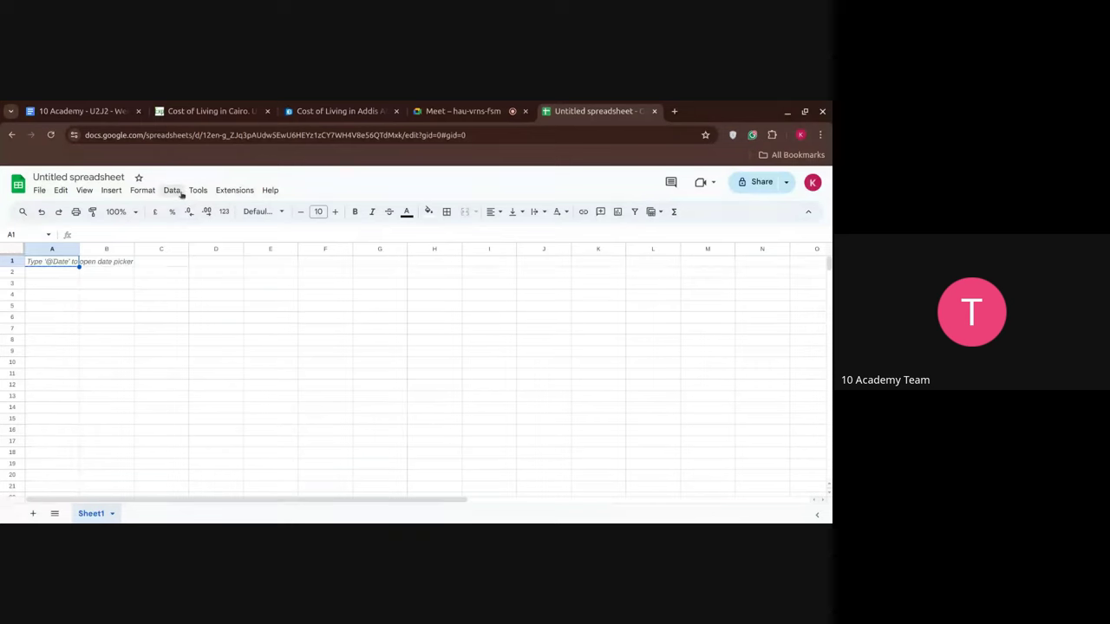
pyautogui.click(146, 192)
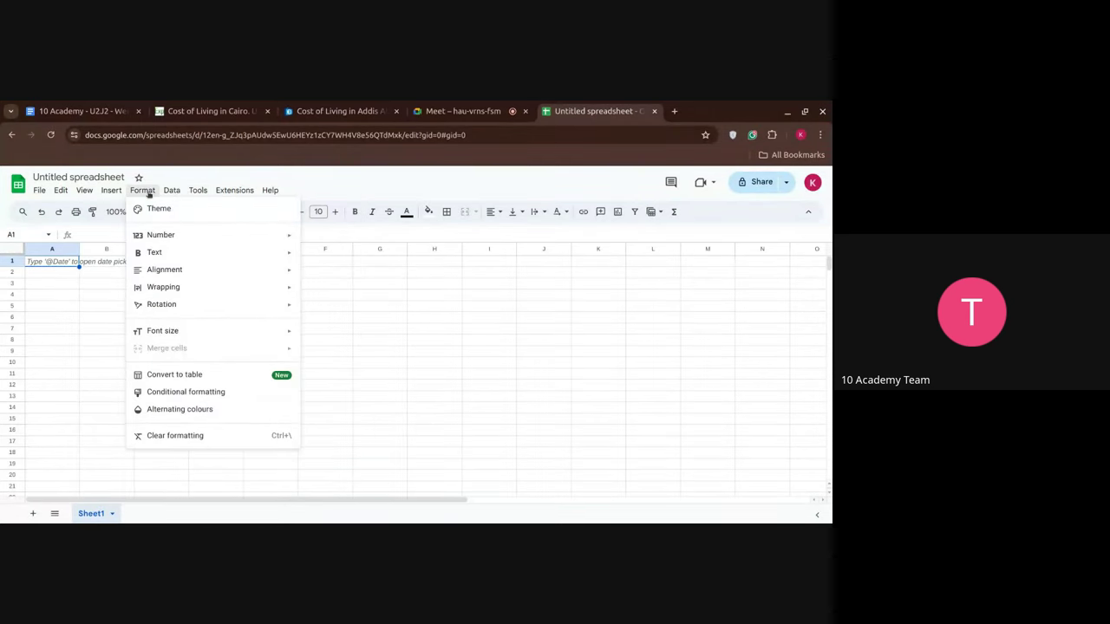
pyautogui.click(169, 192)
pyautogui.click(169, 191)
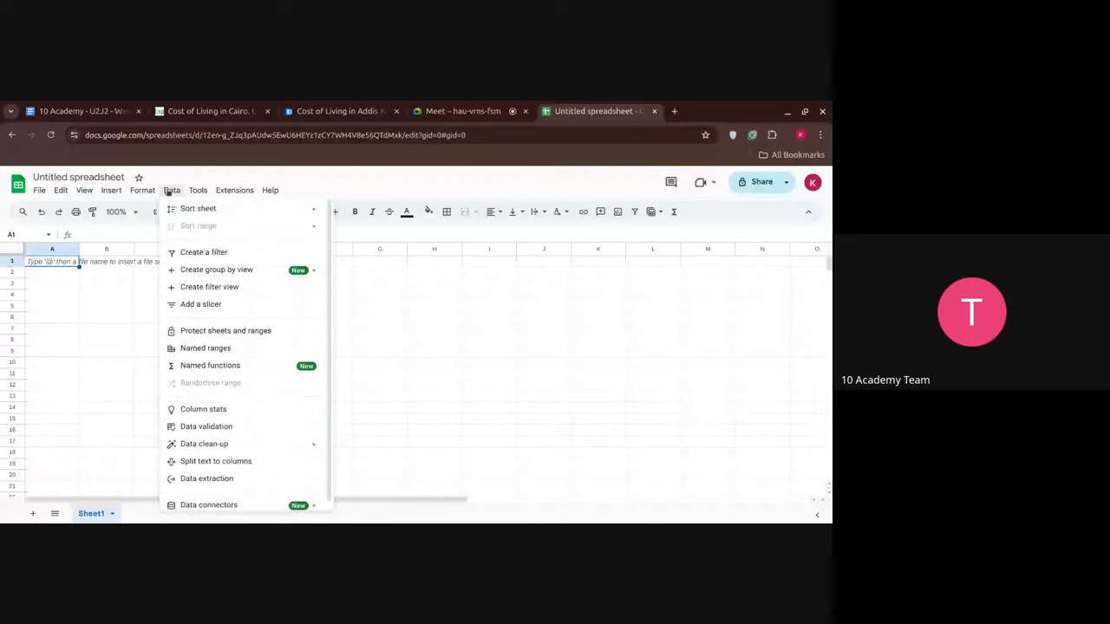
pyautogui.click(114, 191)
pyautogui.click(118, 192)
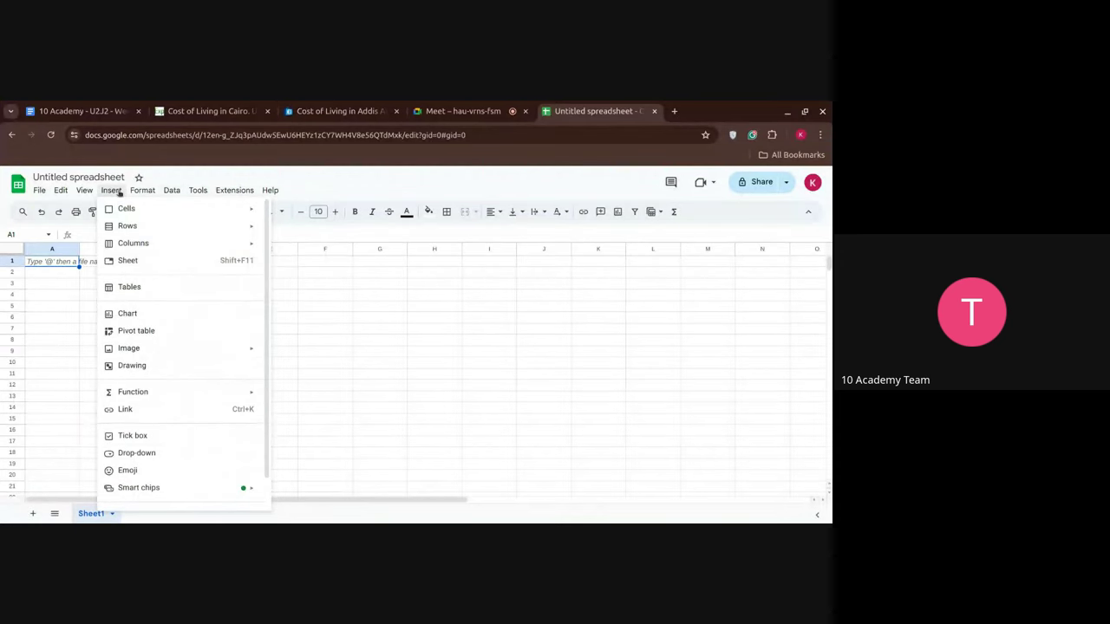
pyautogui.moveTo(176, 397)
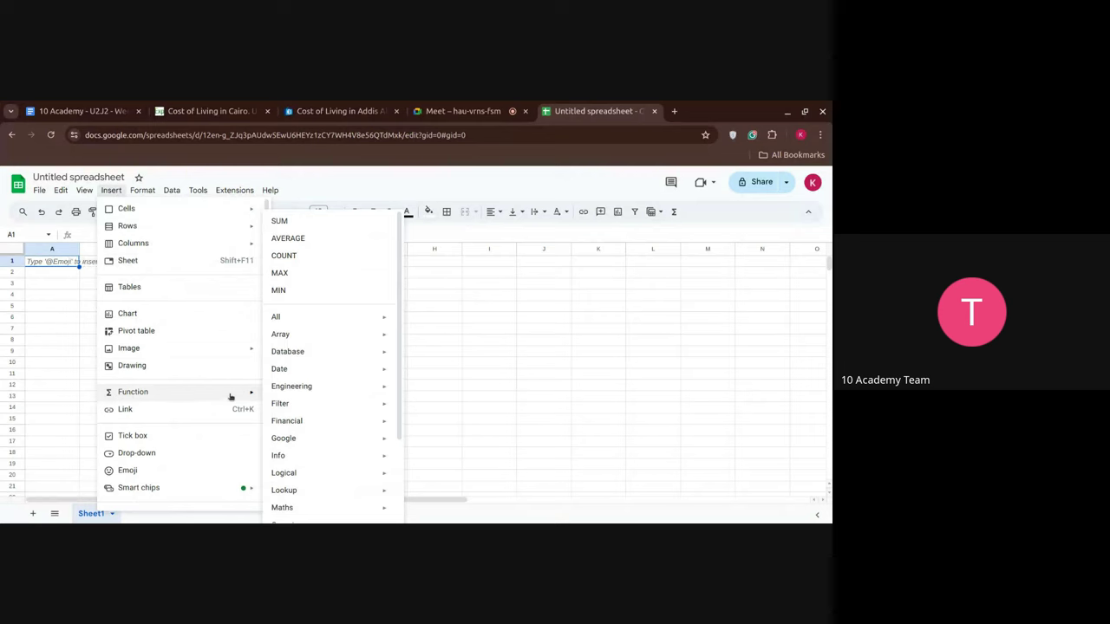
pyautogui.moveTo(377, 407)
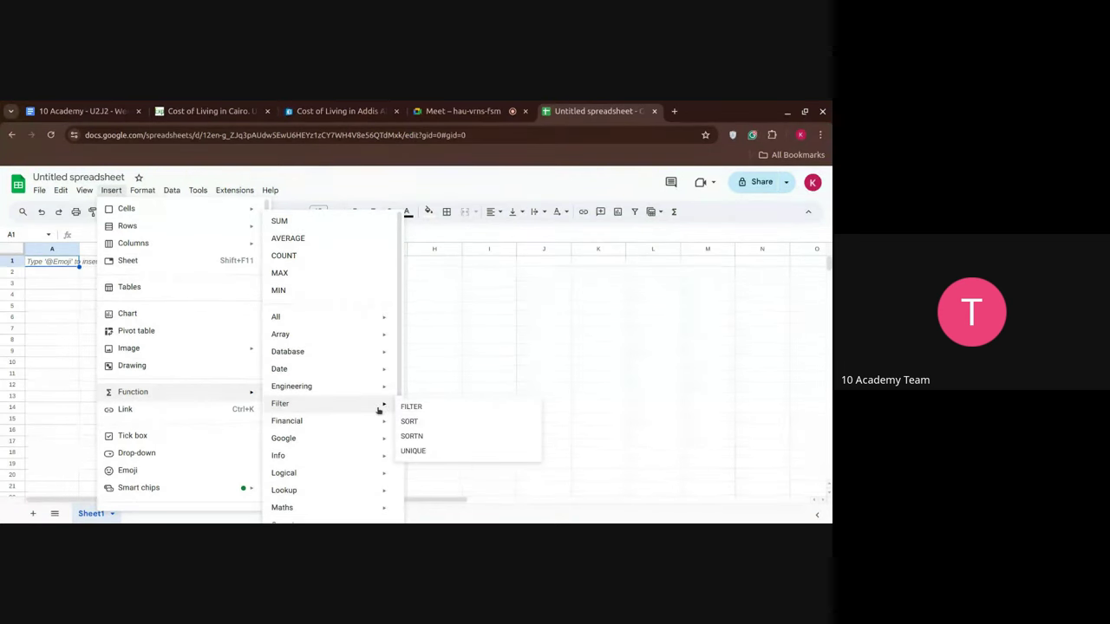
pyautogui.scroll(-2, 344, 486)
pyautogui.moveTo(344, 490)
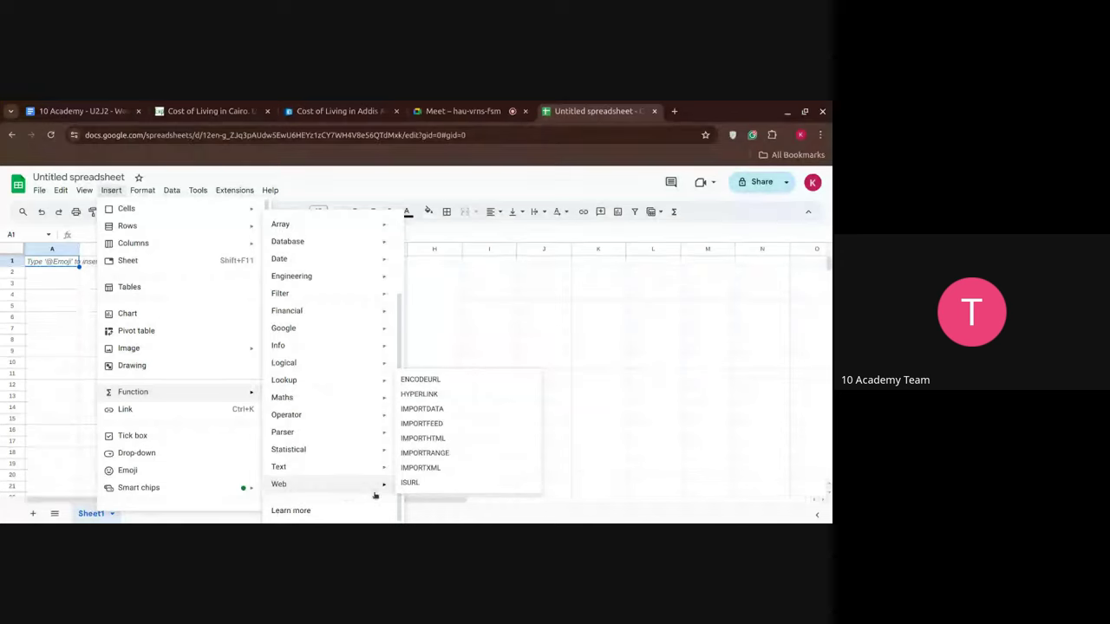
pyautogui.click(453, 444)
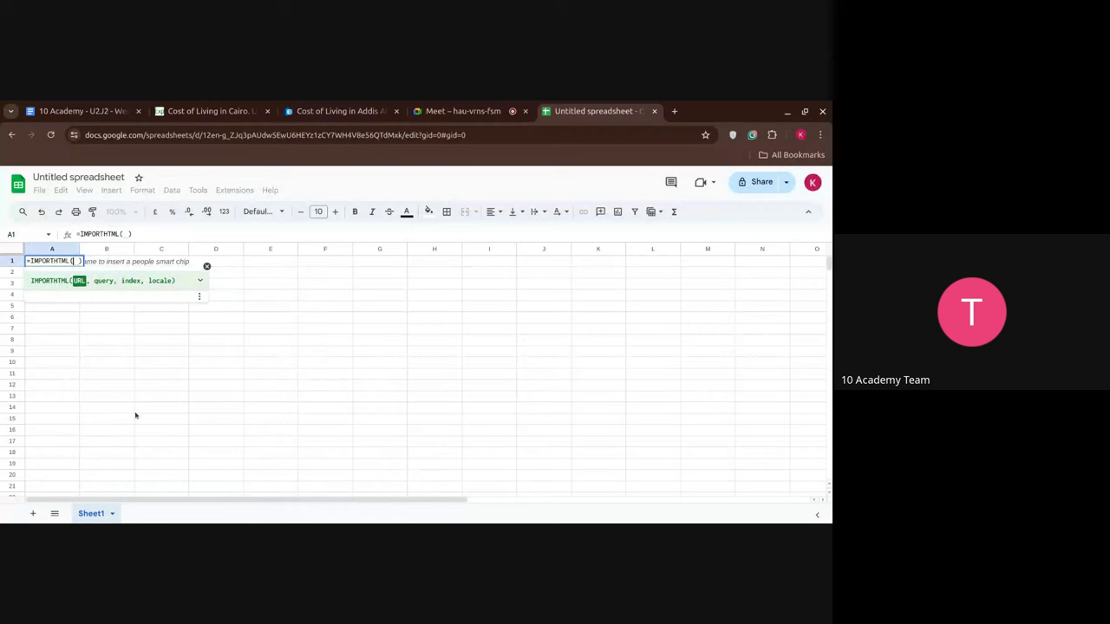
# - Read the expanded IMPORTHTML help card's example and arguments, glancing at the Numbeo page
pyautogui.click(200, 280)
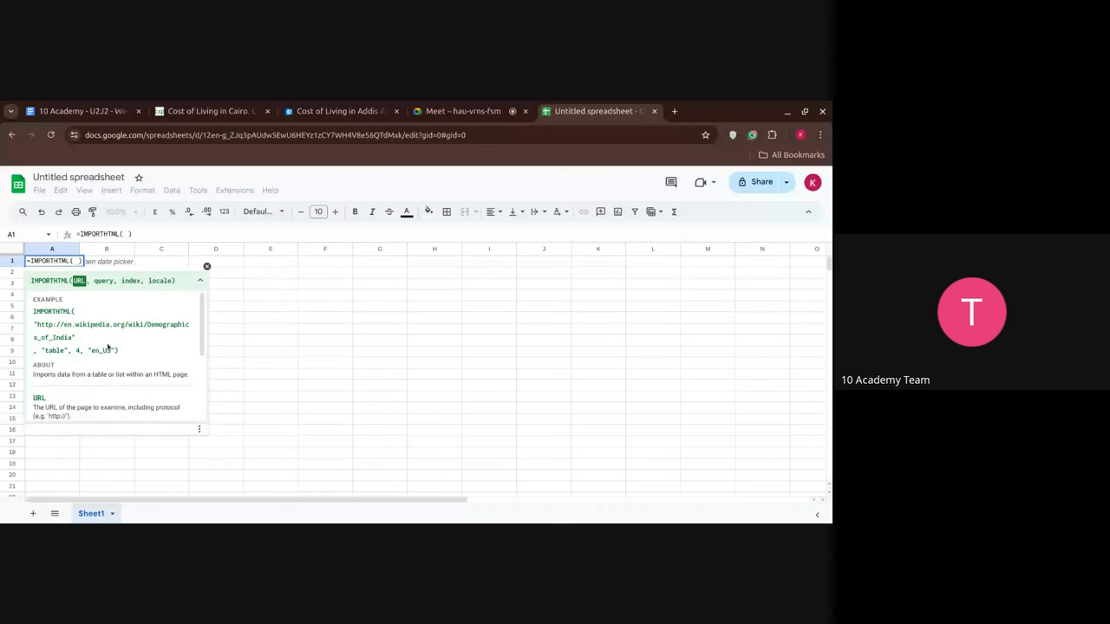
pyautogui.scroll(-2, 109, 346)
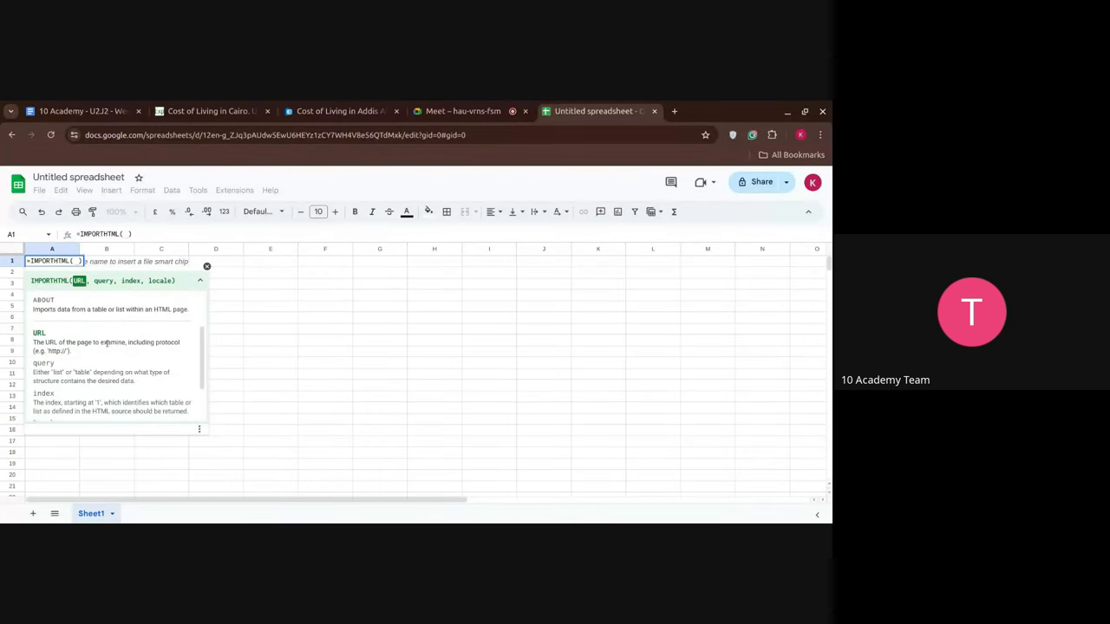
pyautogui.scroll(-2, 107, 345)
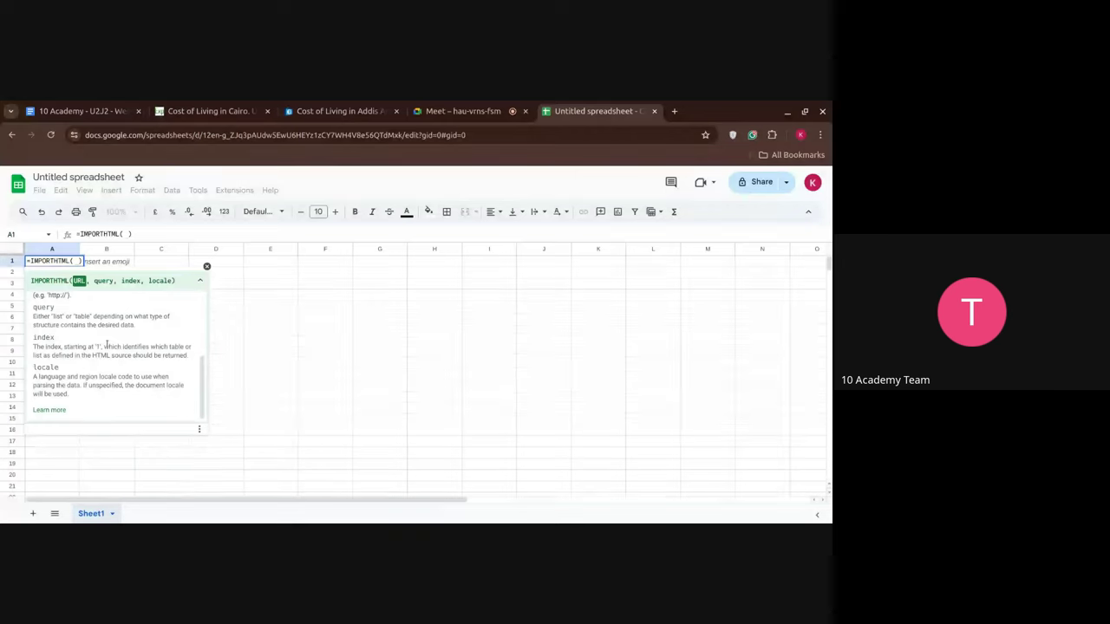
pyautogui.scroll(5, 107, 345)
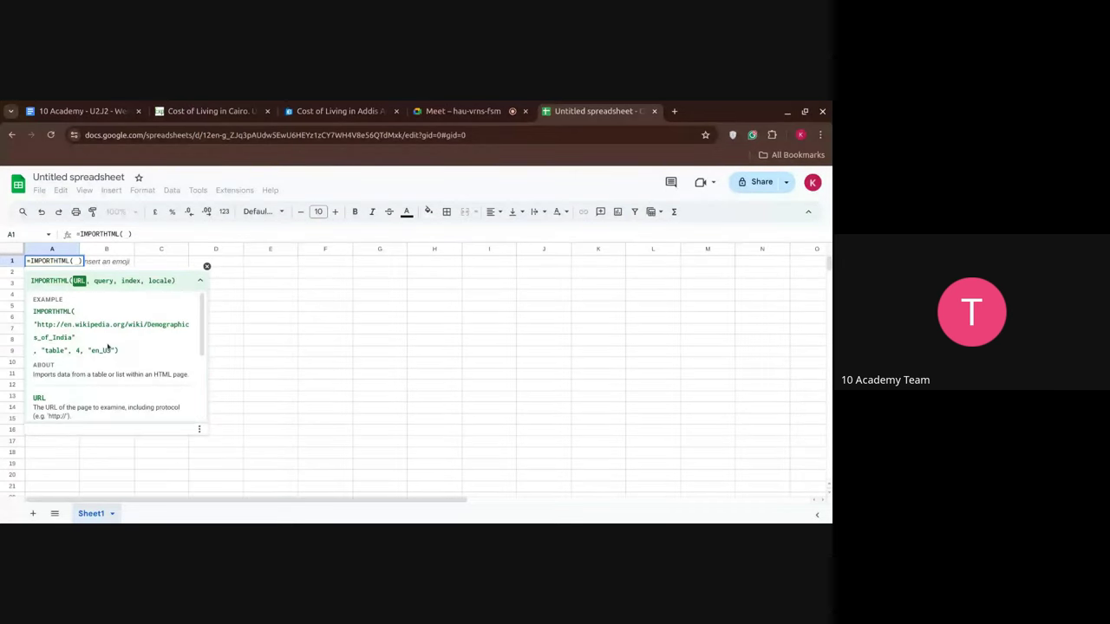
pyautogui.click(320, 115)
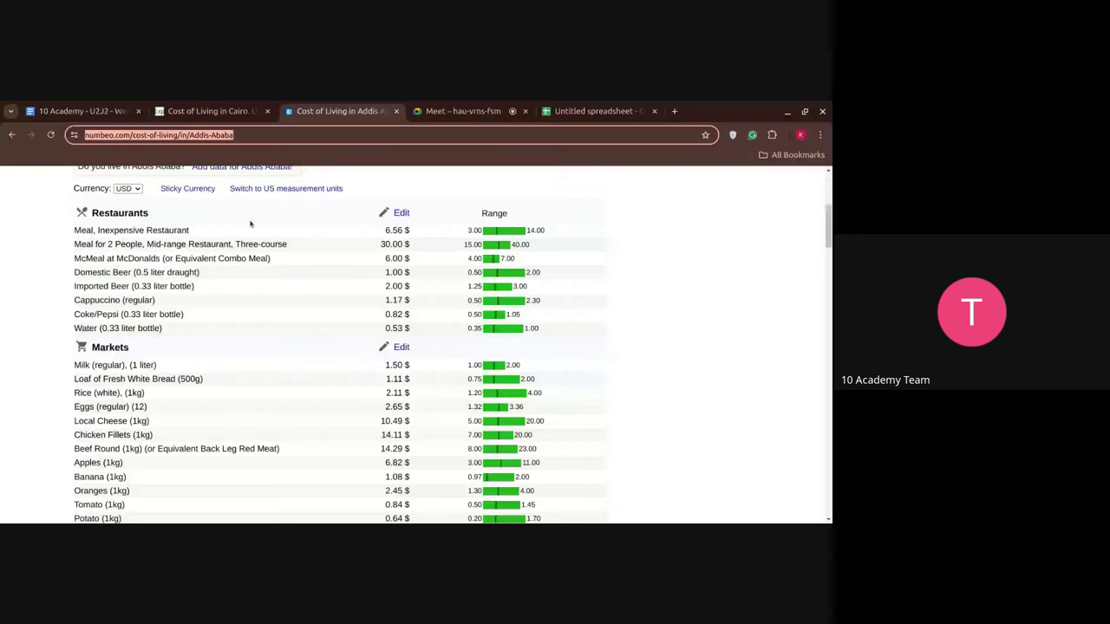
pyautogui.hotkey('ctrl', 'Tab')
pyautogui.hotkey('ctrl', 'Tab')
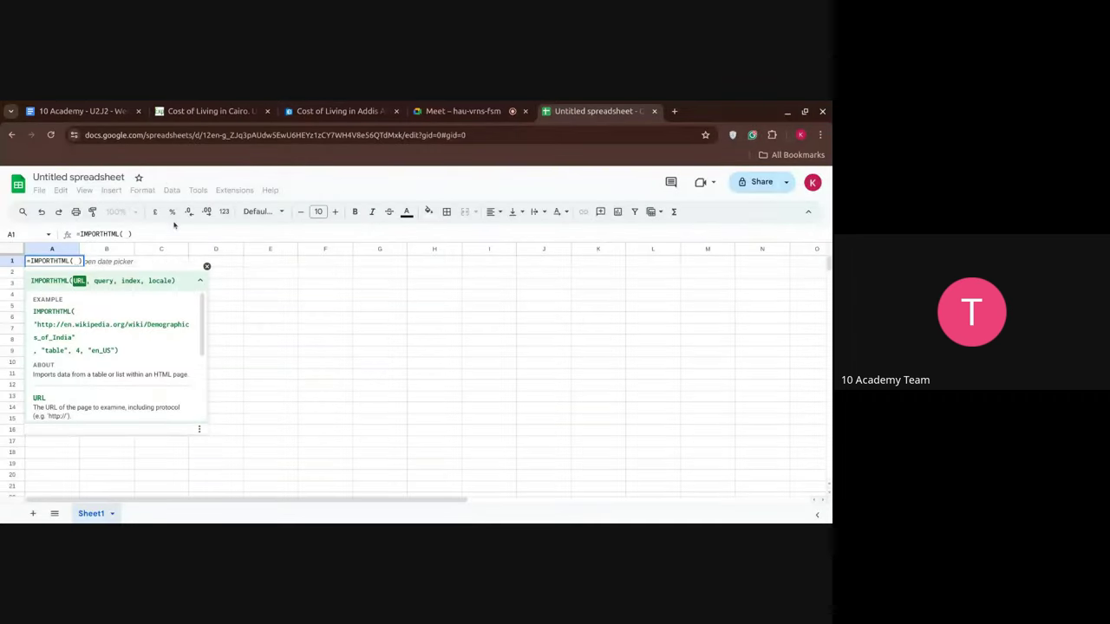
# - Fill A1's IMPORTHTML with the Numbeo Addis Ababa URL, "table" and index 1
pyautogui.write('"')
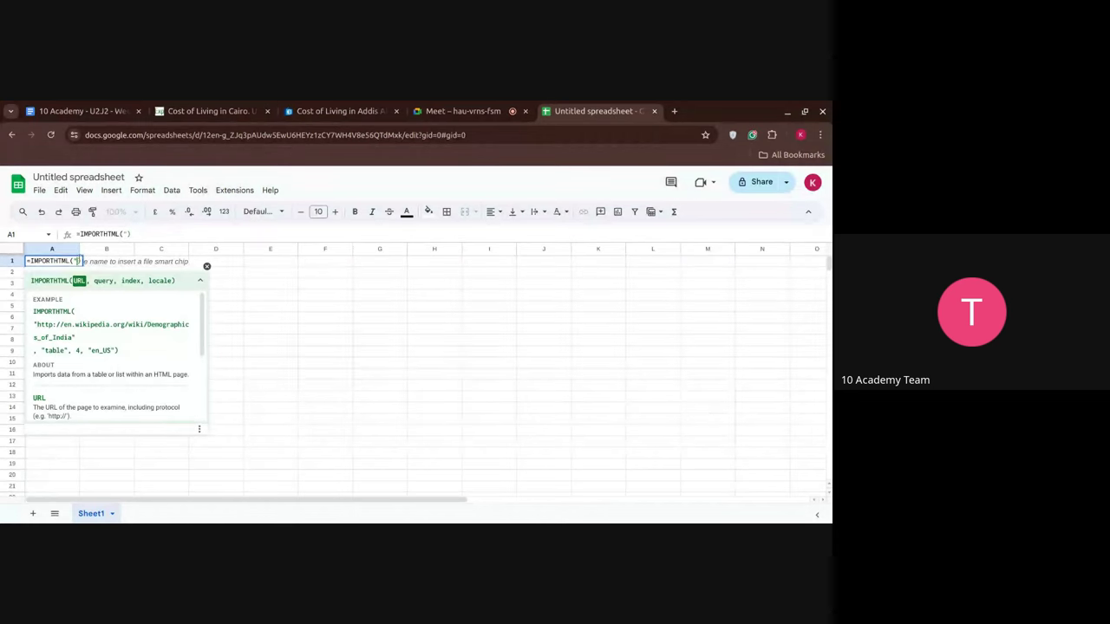
pyautogui.hotkey('ctrl', 'v')
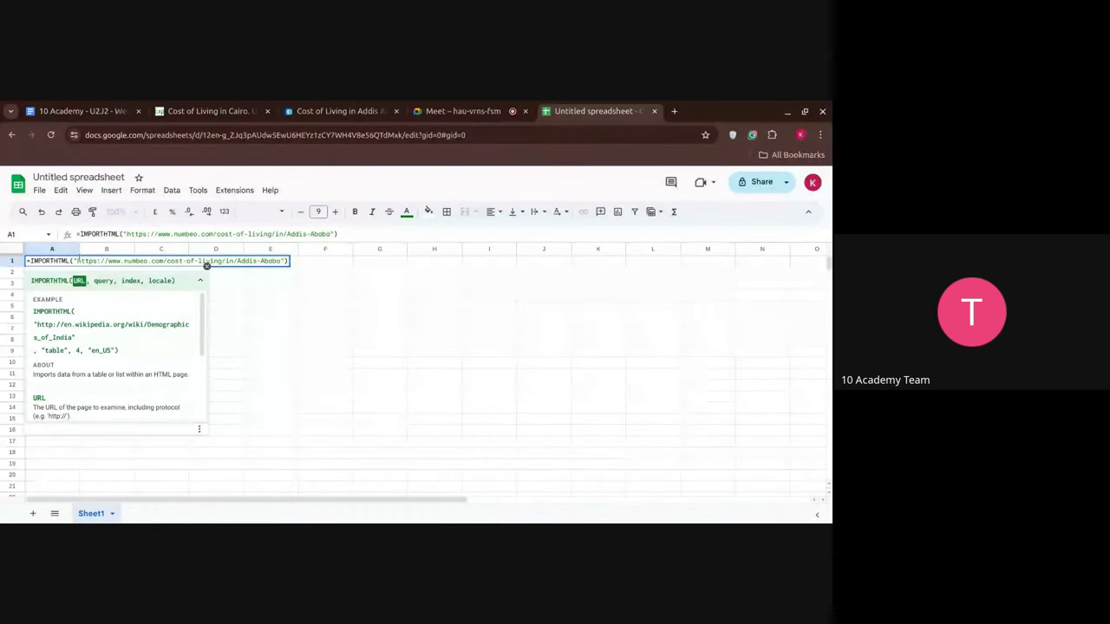
pyautogui.write(', ')
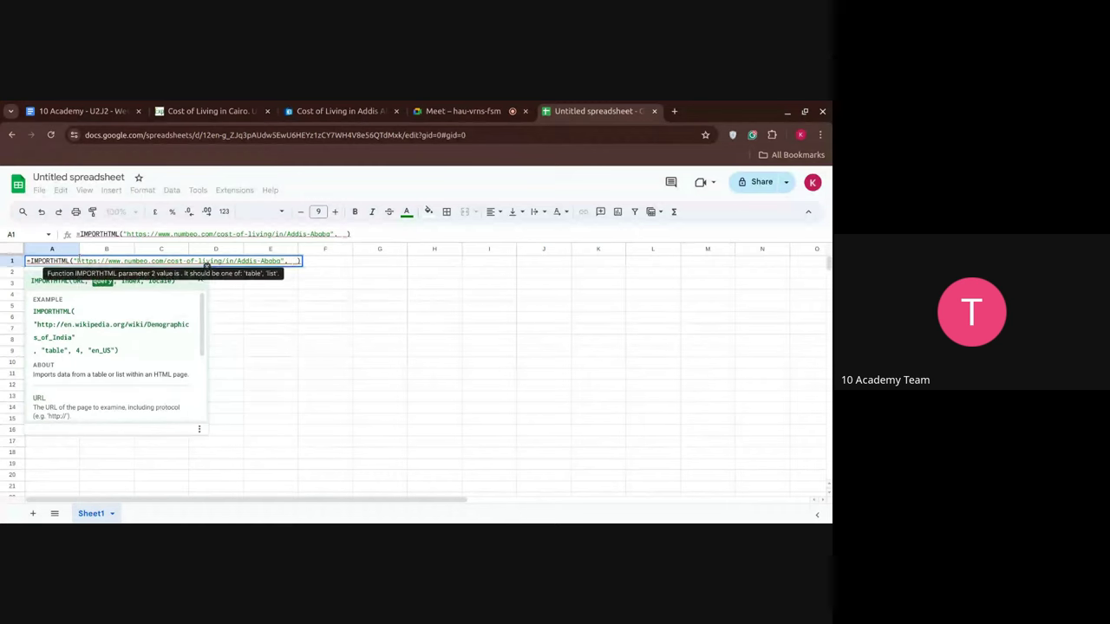
pyautogui.write('"')
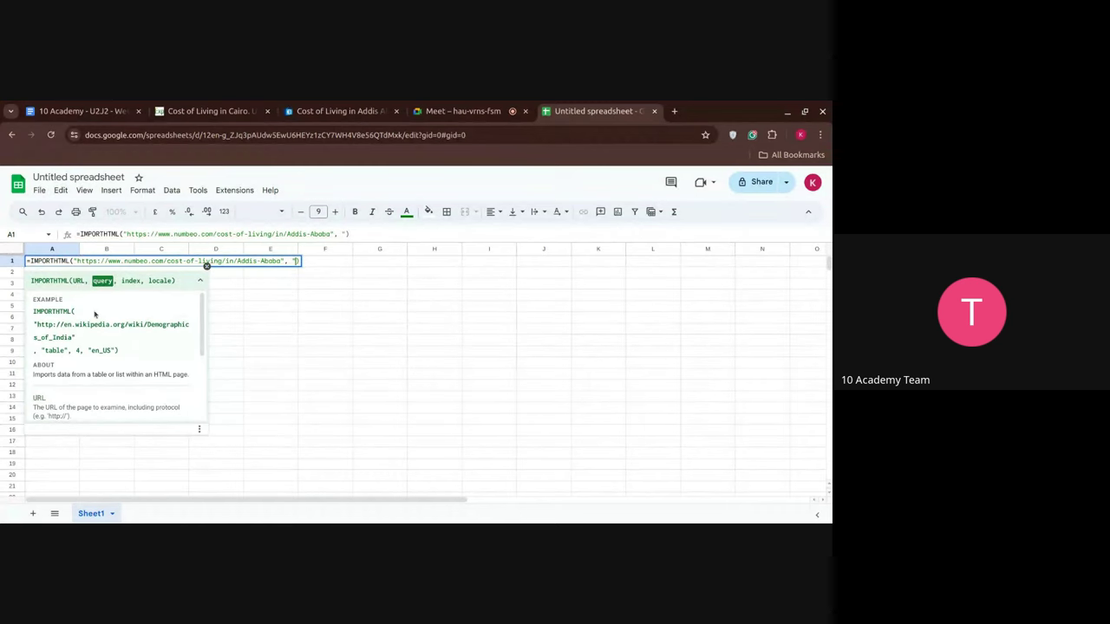
pyautogui.write('table", ')
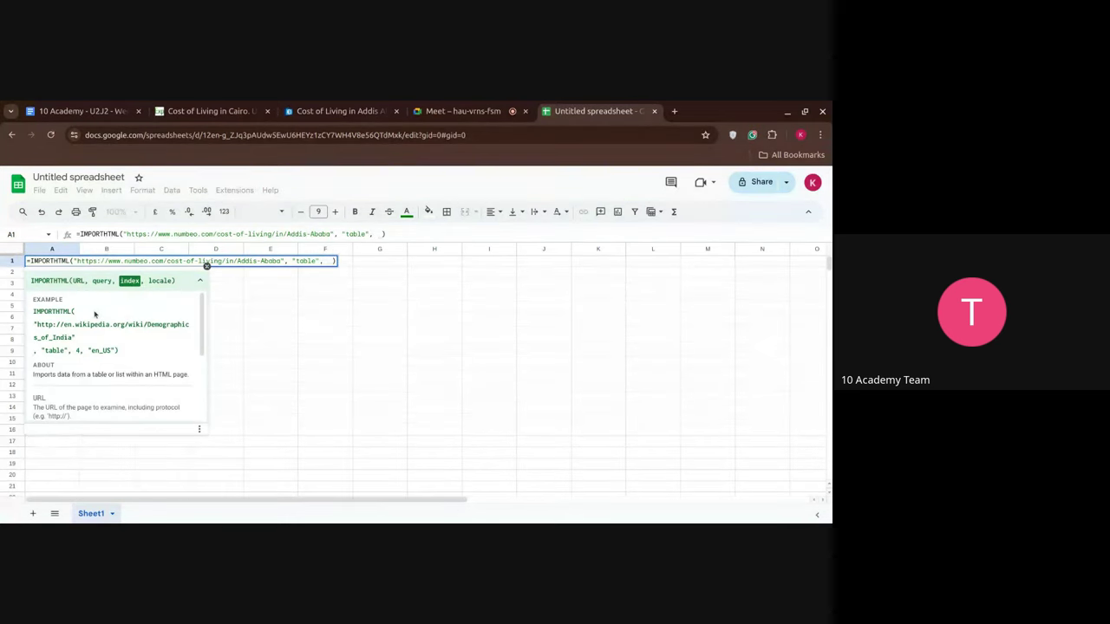
pyautogui.write('1')
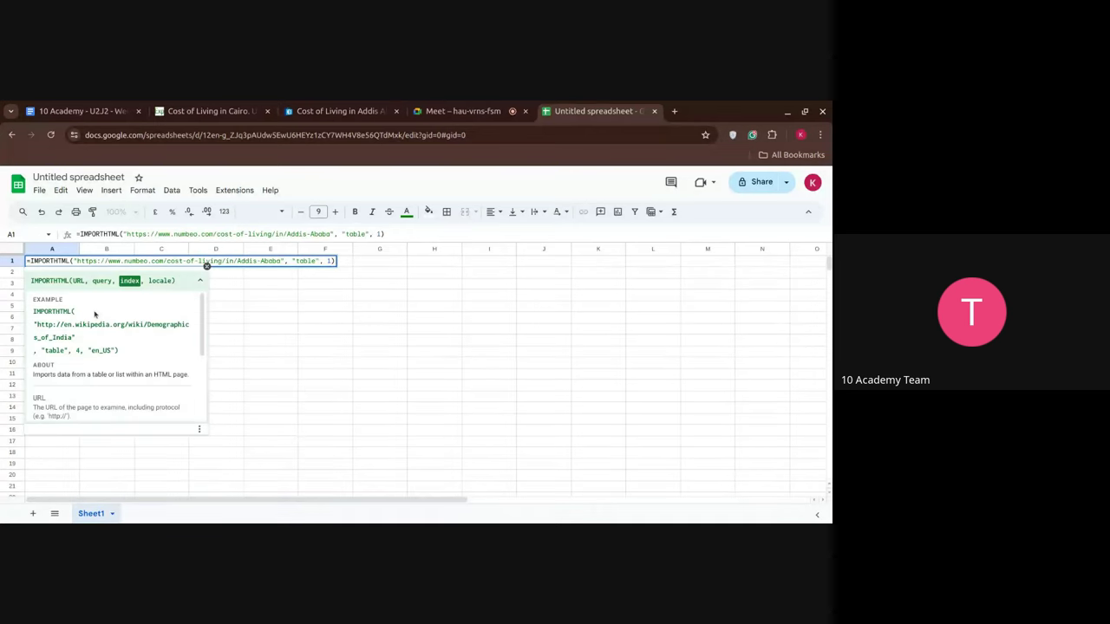
pyautogui.write(',')
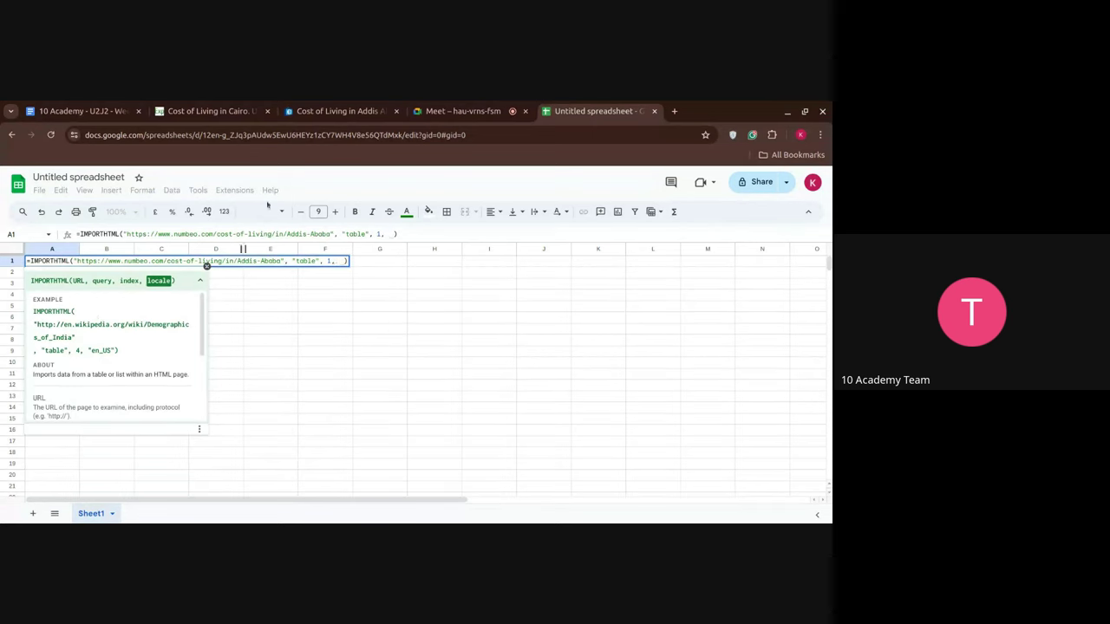
pyautogui.click(511, 110)
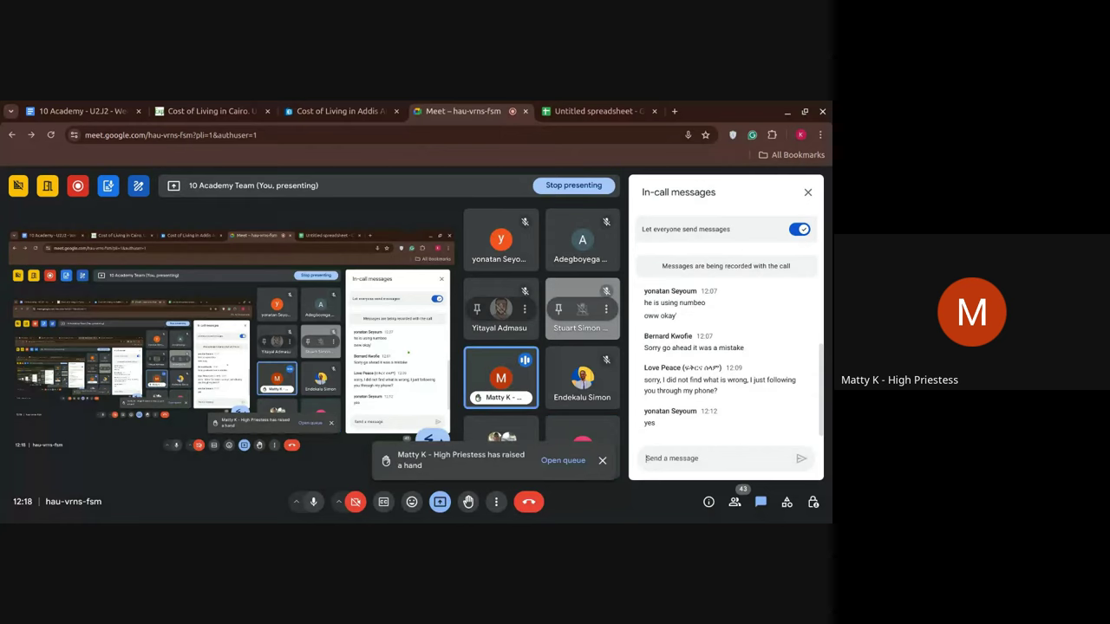
# - Start writing a message in the Google Meet in-call chat
pyautogui.click(676, 458)
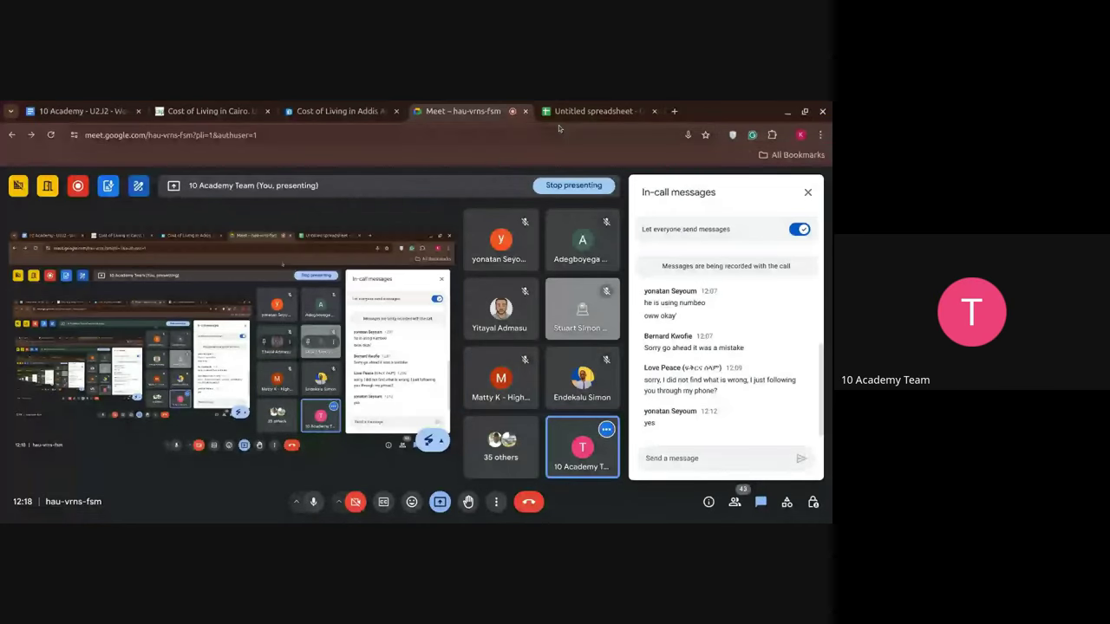
# - Back in the sheet, finish A1's IMPORTHTML formula with the locale "en_US" and commit it
pyautogui.click(593, 111)
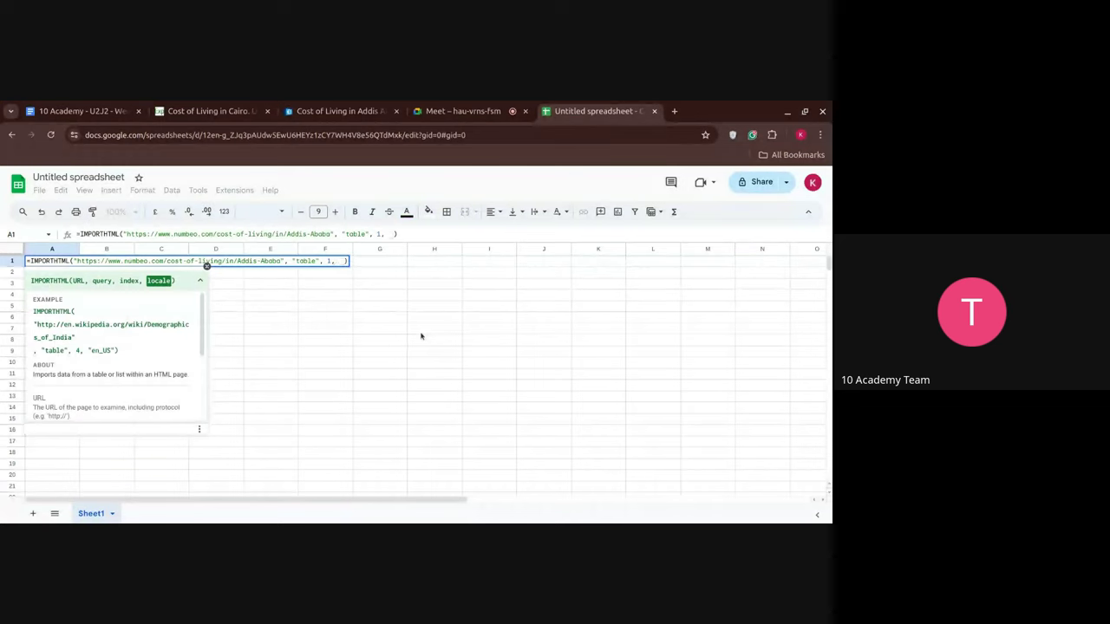
pyautogui.write('"en"')
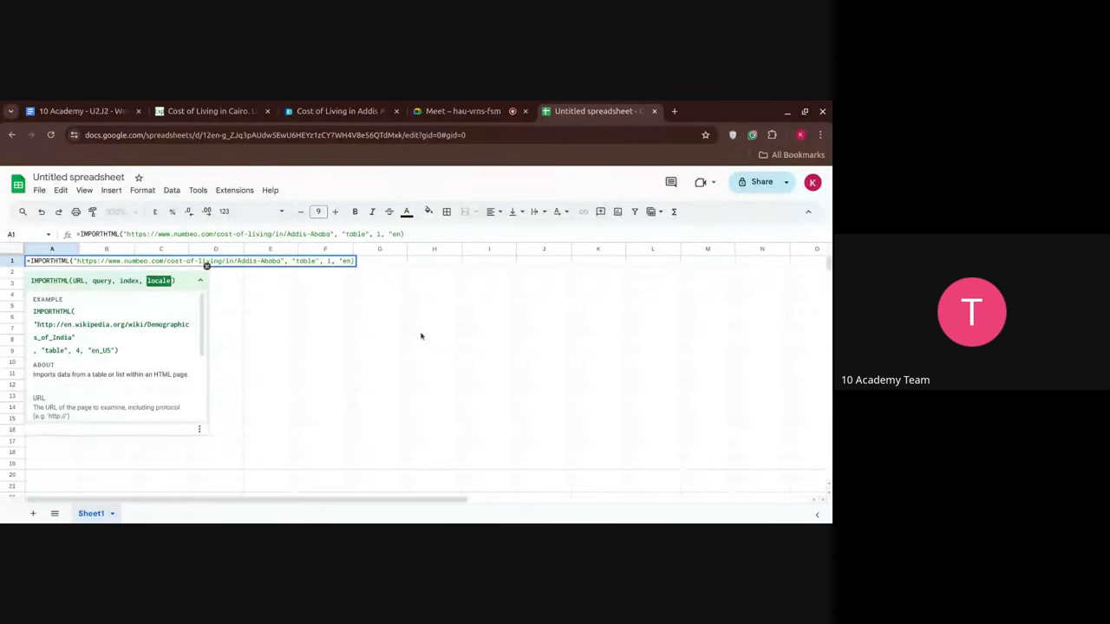
pyautogui.press('BackSpace')
pyautogui.write('_us')
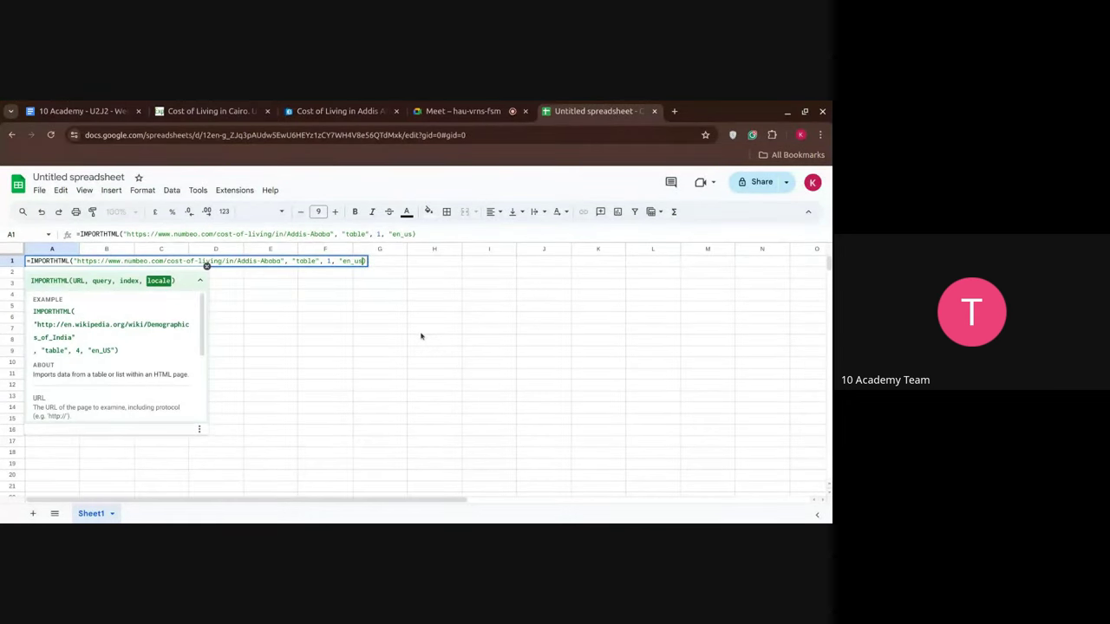
pyautogui.write('"')
pyautogui.press('Right')
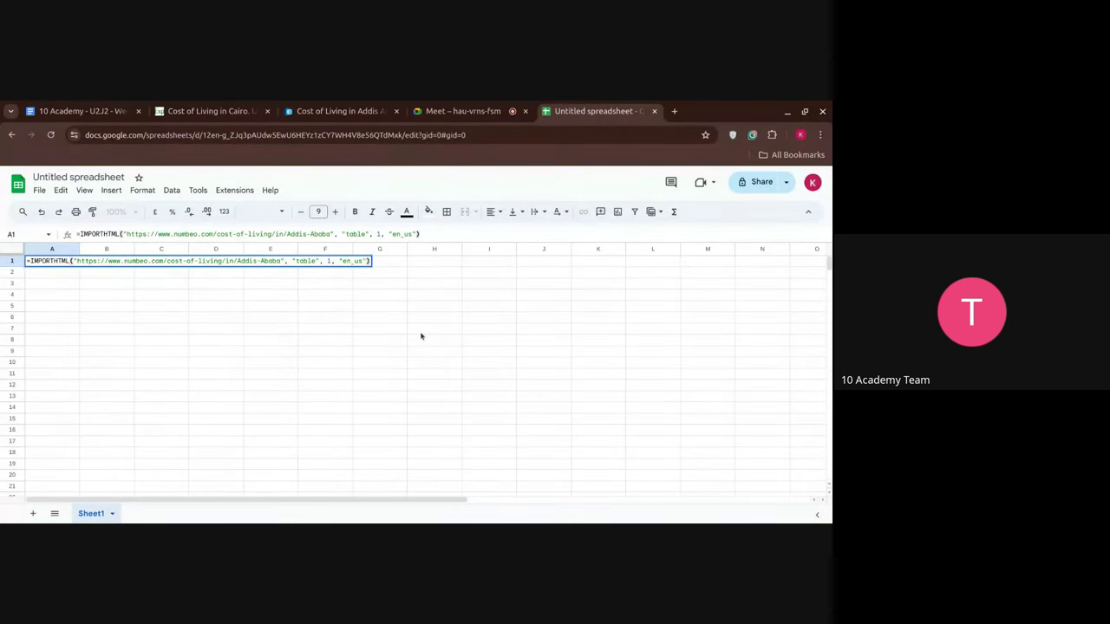
pyautogui.press('Left')
pyautogui.press('Left')
pyautogui.press('BackSpace')
pyautogui.press('BackSpace')
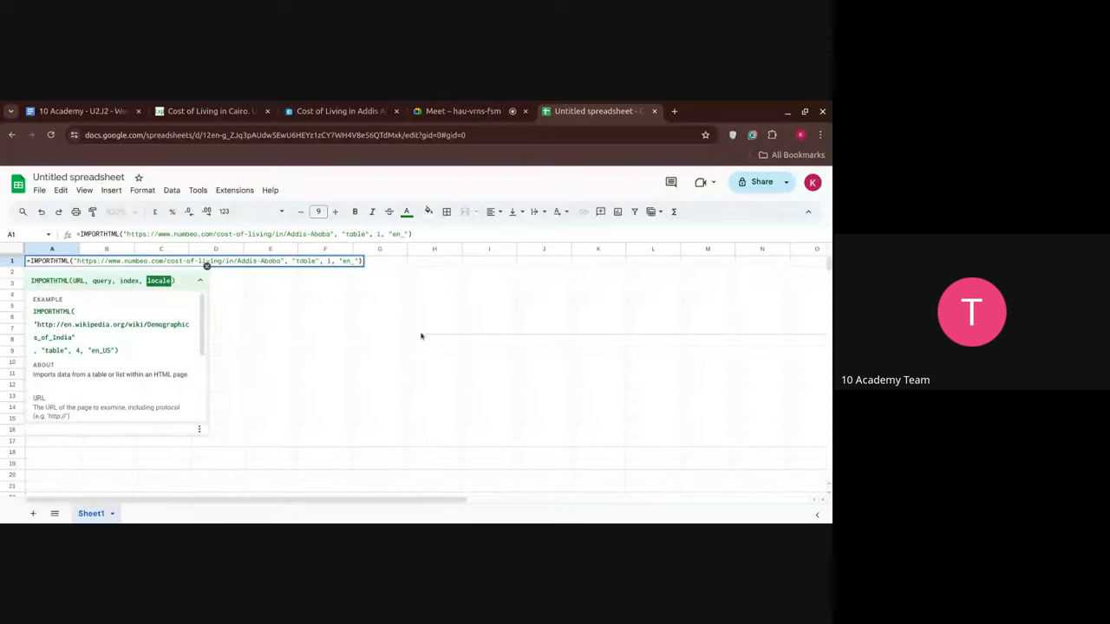
pyautogui.write('US')
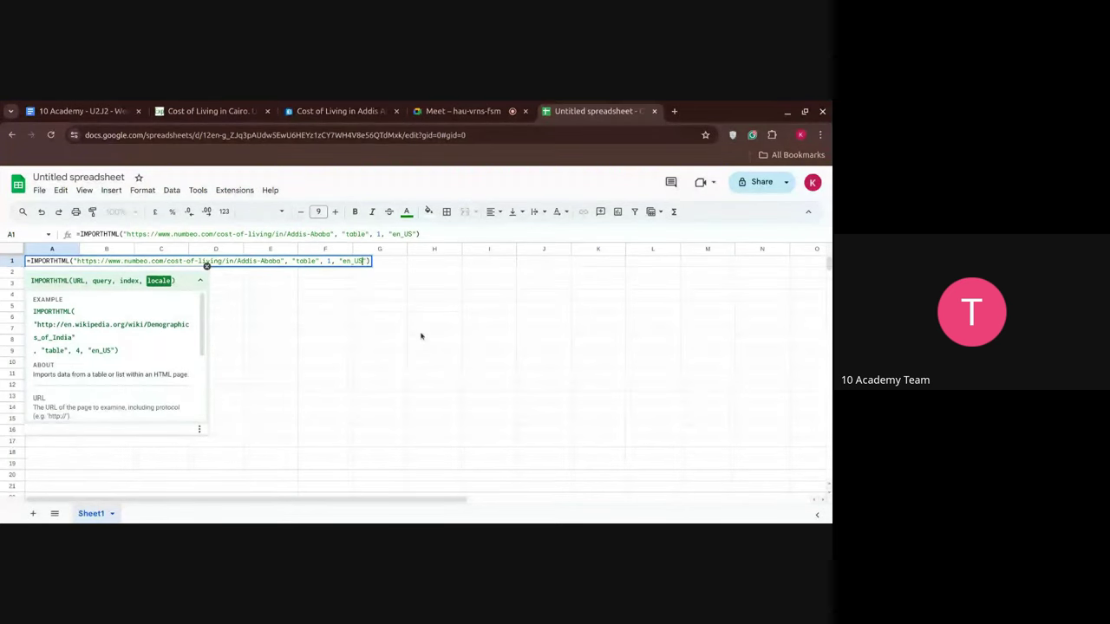
pyautogui.press('Return')
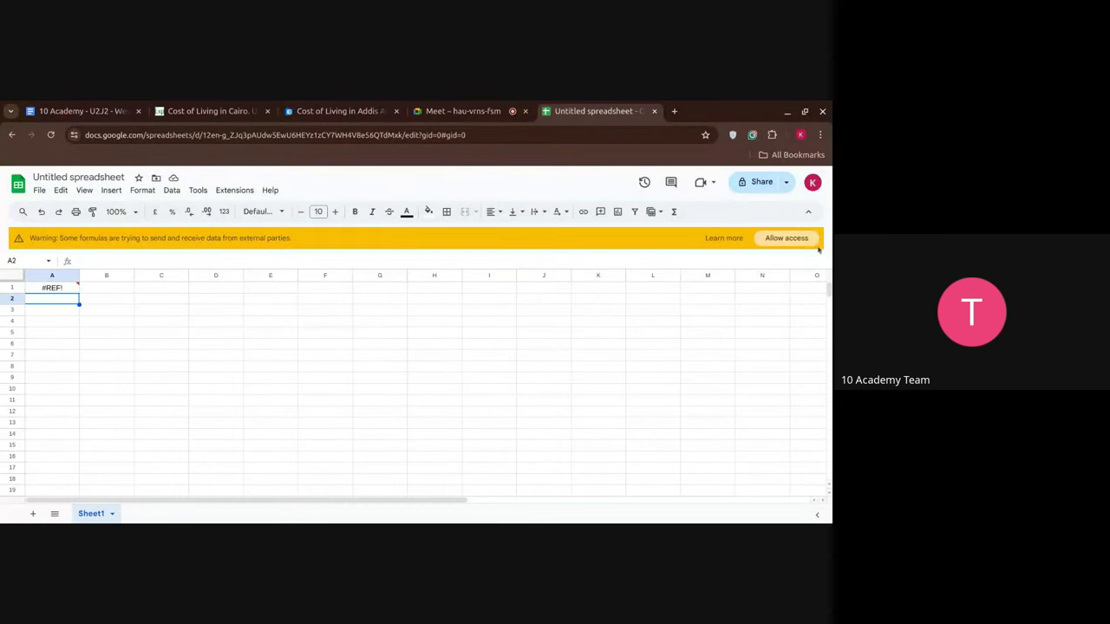
# - Allow formulas to access external data and re-enter A1's formula to reload it
pyautogui.click(786, 239)
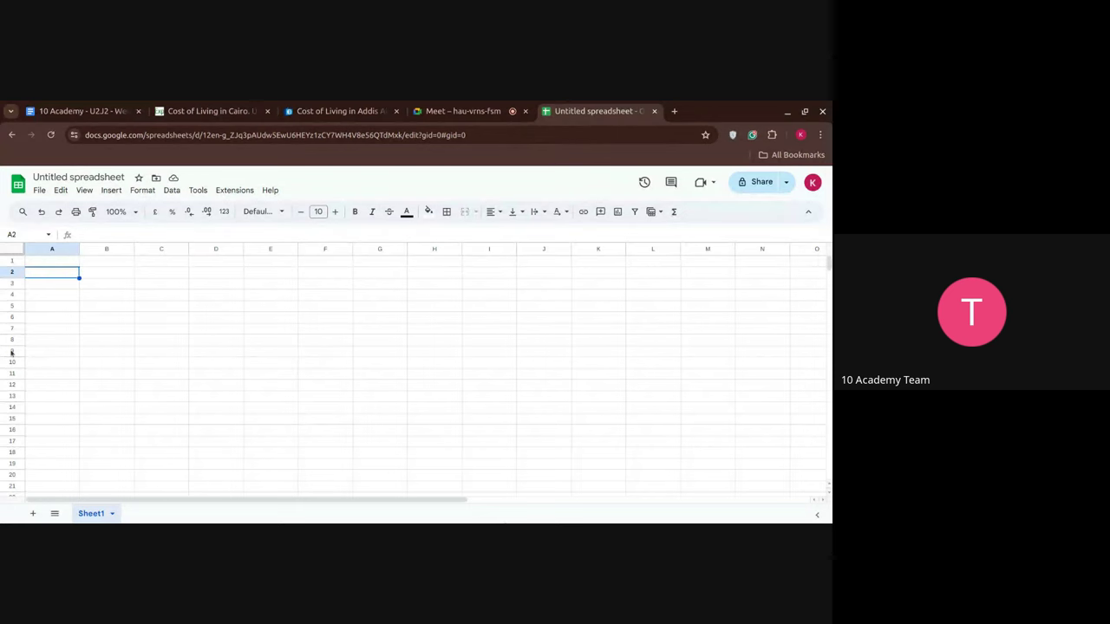
pyautogui.click(46, 266)
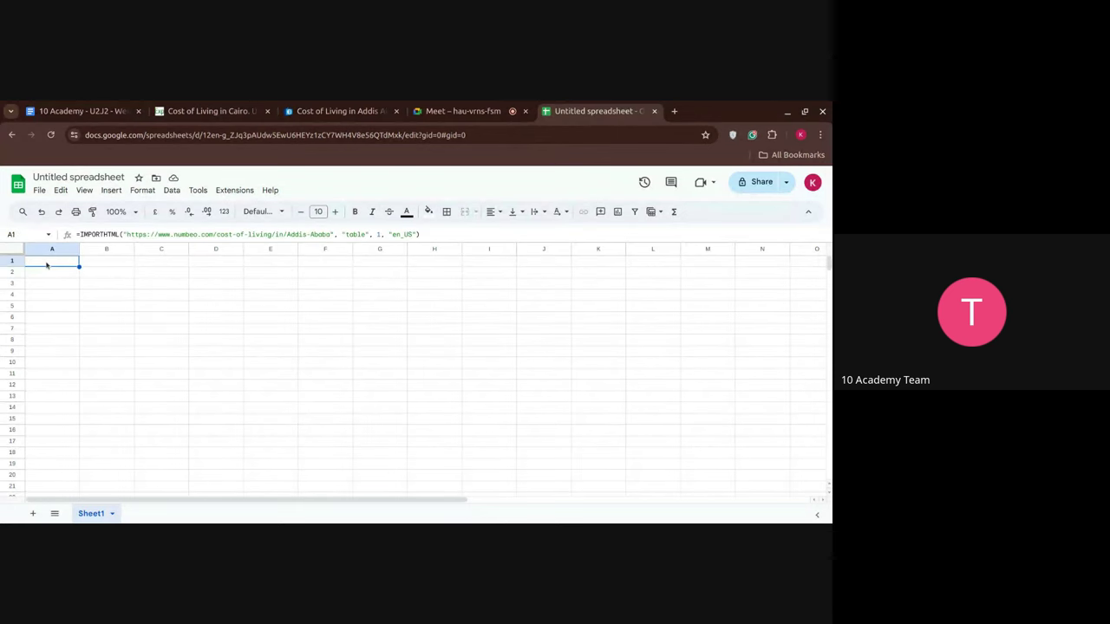
pyautogui.doubleClick(47, 263)
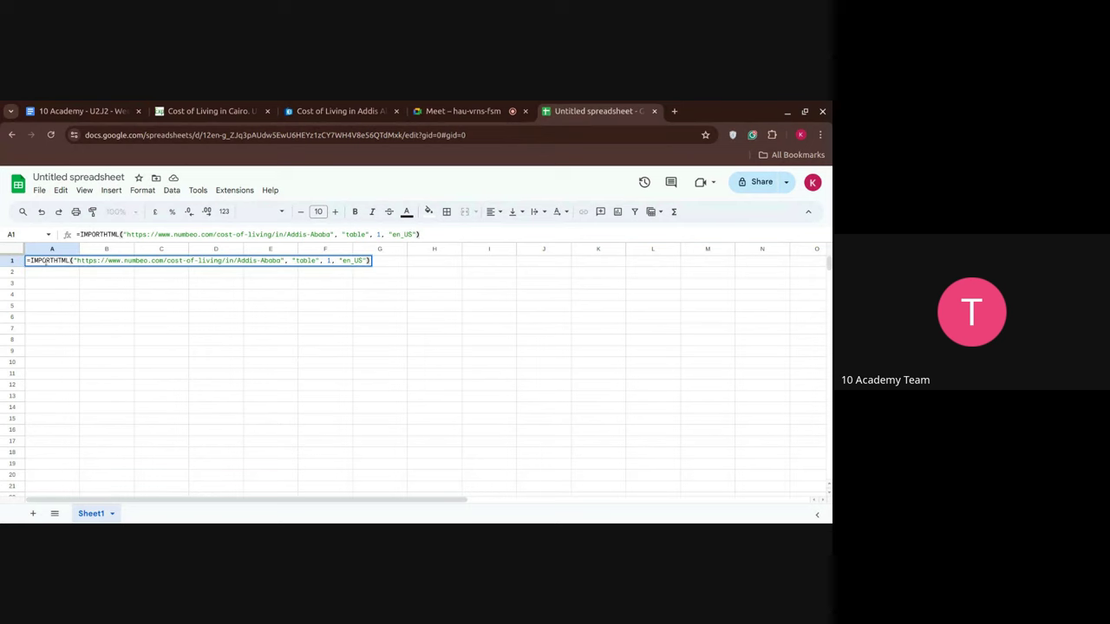
pyautogui.press('Return')
# - Delete the "en_US" locale from A1's formula so it ends with "table", 1
pyautogui.click(47, 265)
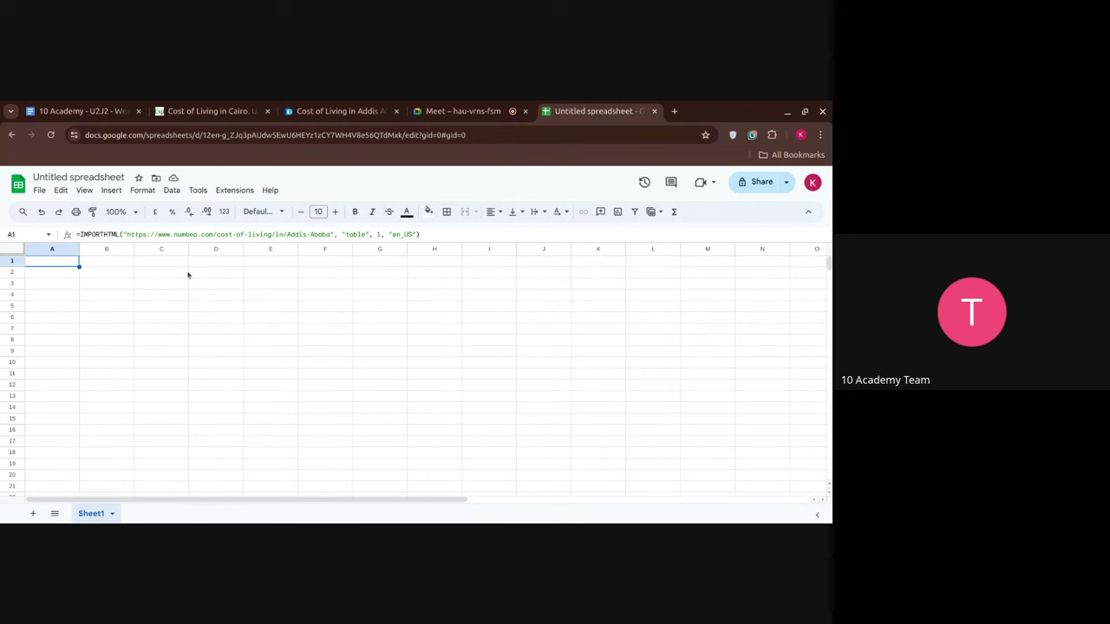
pyautogui.click(382, 234)
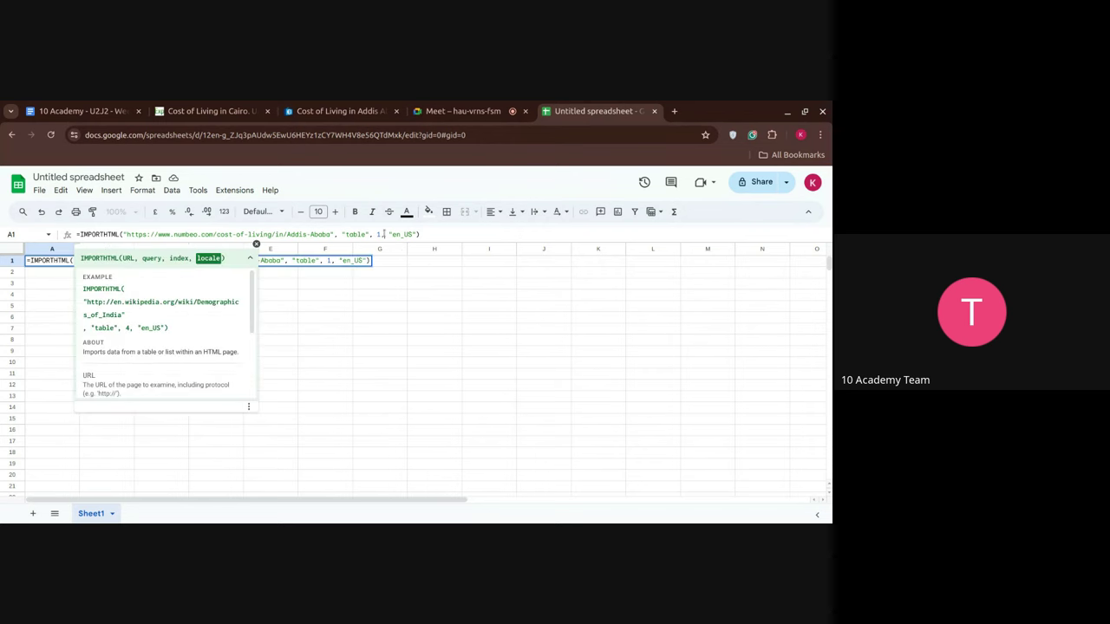
pyautogui.press('Escape')
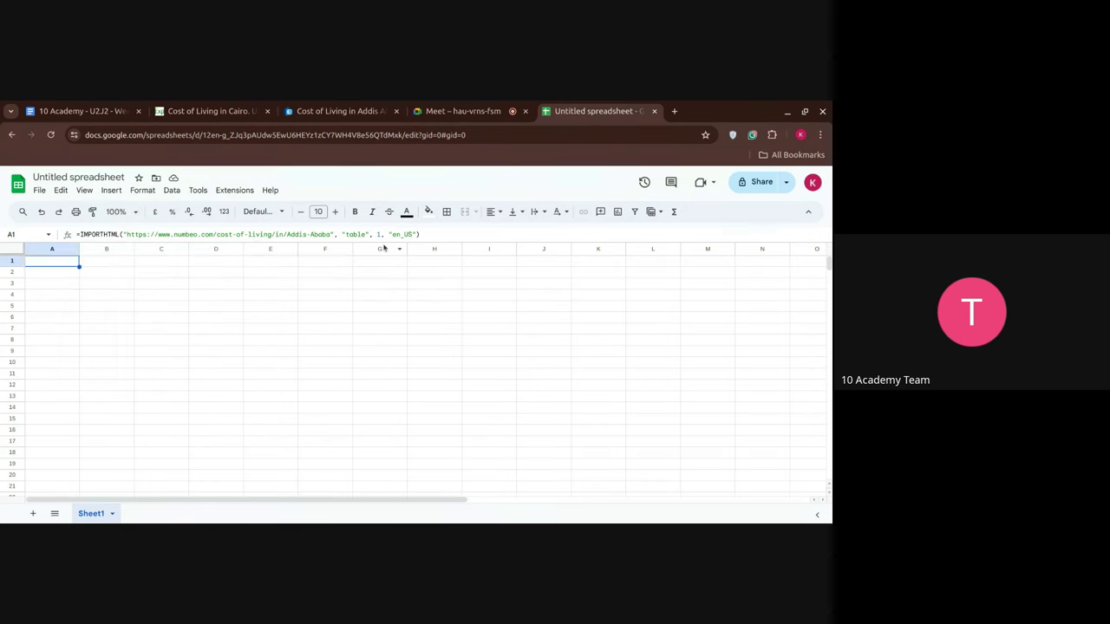
pyautogui.press('Return')
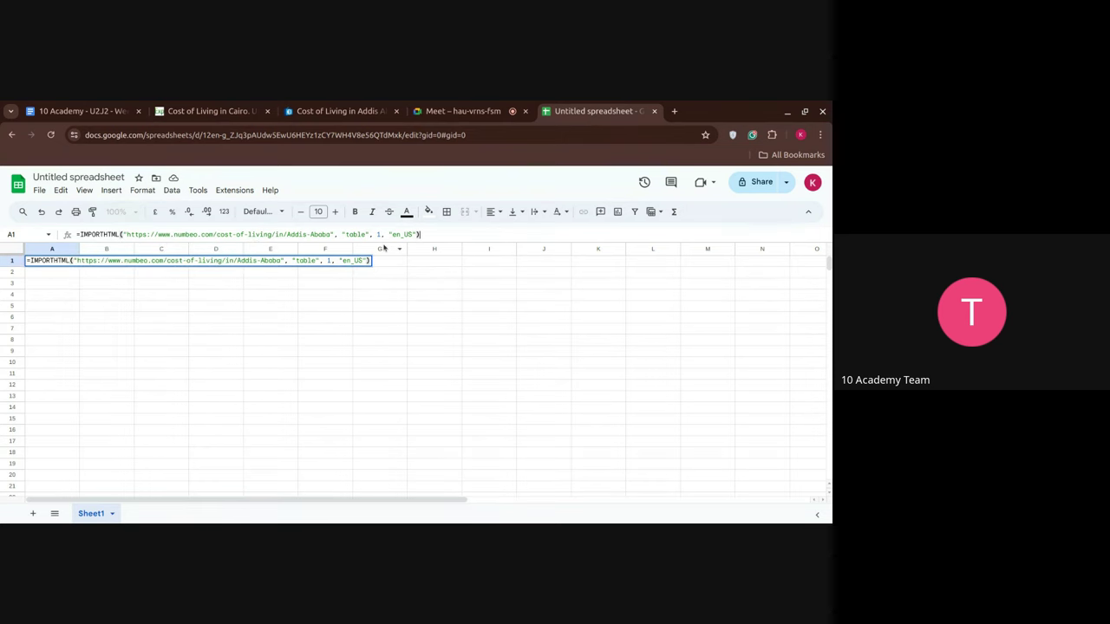
pyautogui.click(382, 235)
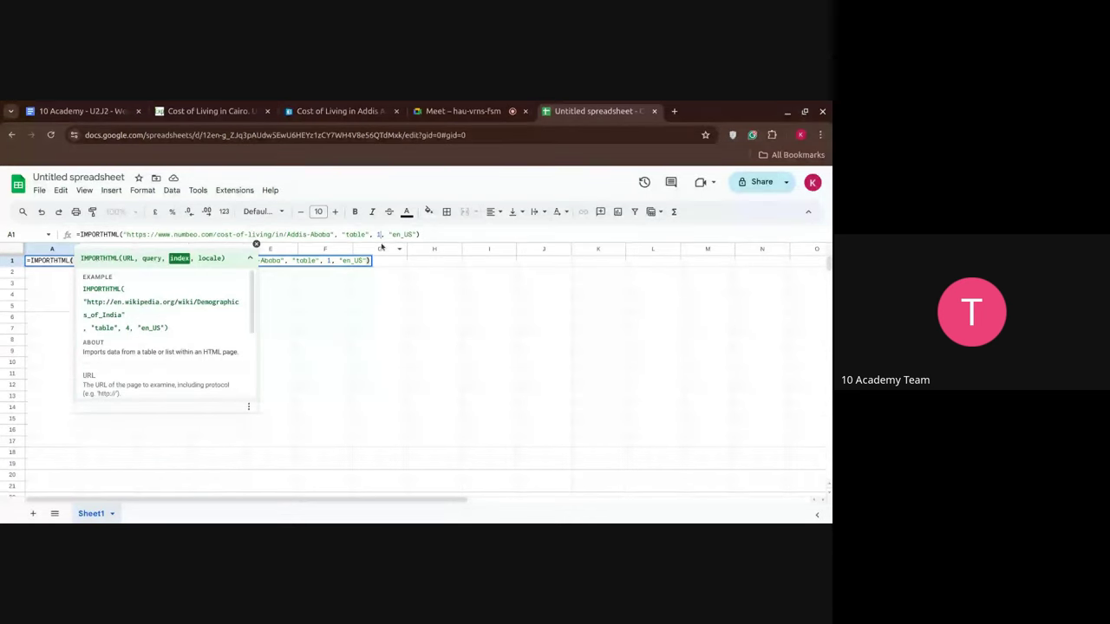
pyautogui.press('Delete')
pyautogui.press('Delete')
pyautogui.press('Delete')
pyautogui.press('Delete')
pyautogui.press('Delete')
pyautogui.press('Delete')
pyautogui.press('Delete')
pyautogui.press('Delete')
pyautogui.press('Delete')
pyautogui.press('Return')
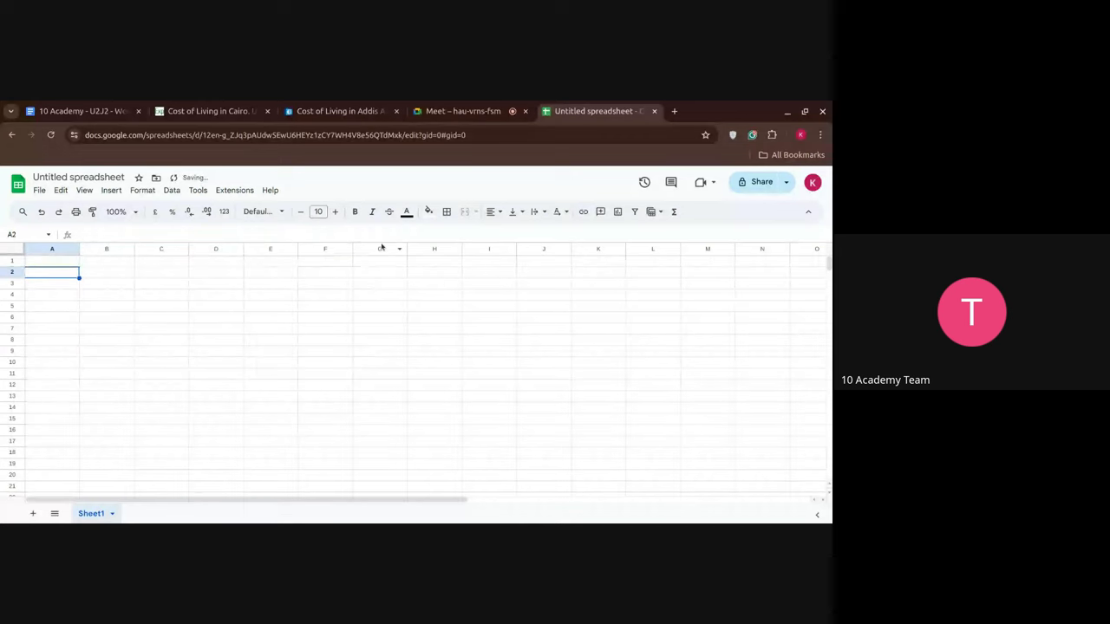
pyautogui.click(60, 264)
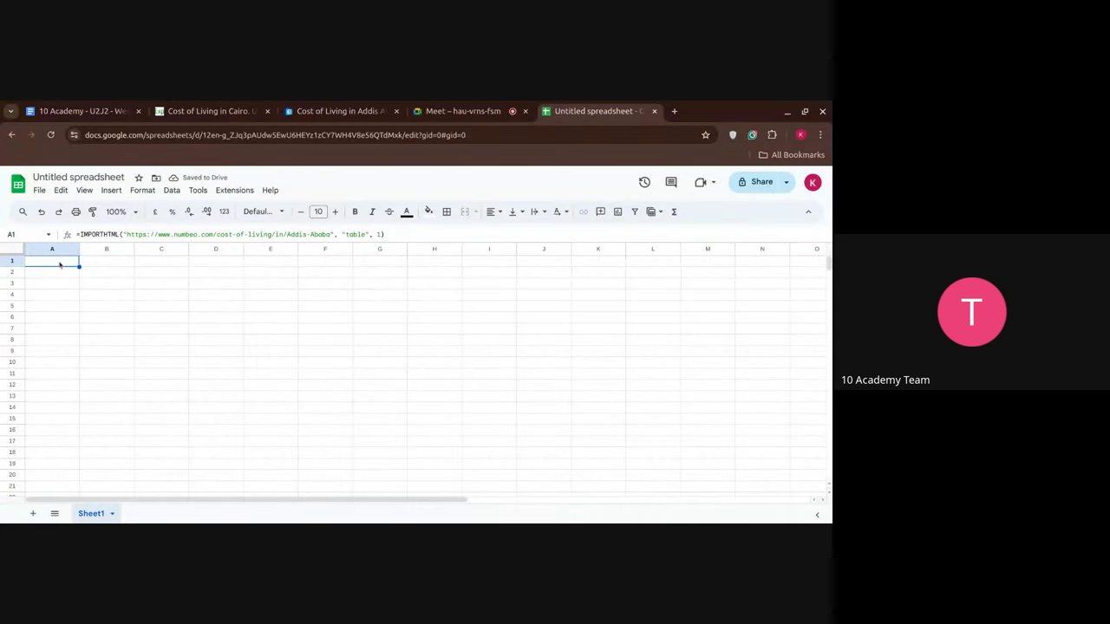
pyautogui.press('Down')
pyautogui.press('Up')
pyautogui.click(371, 235)
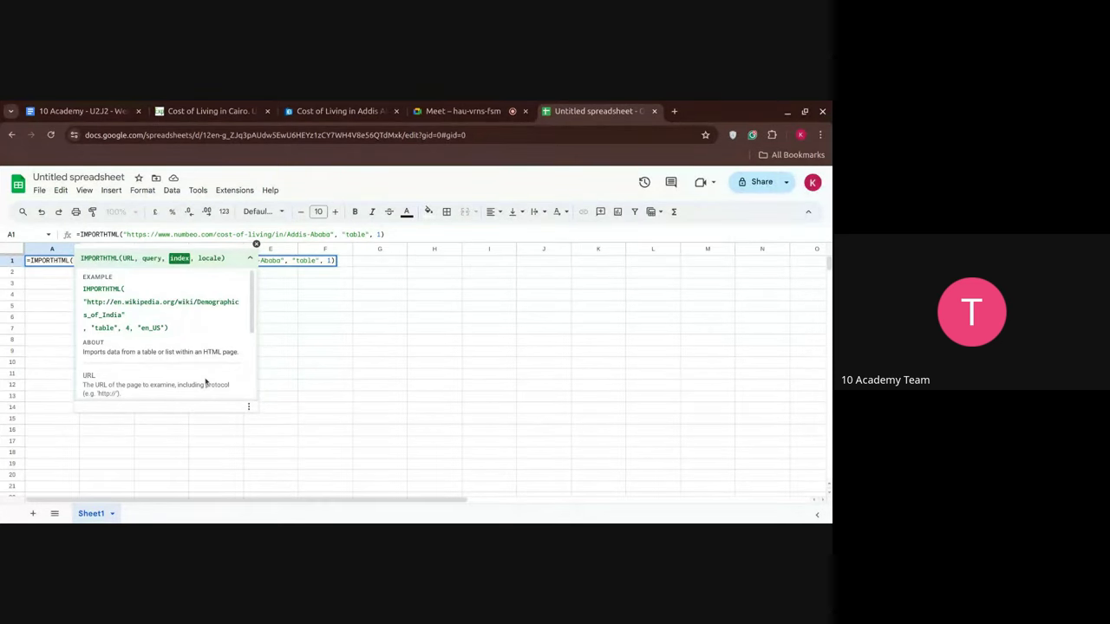
pyautogui.click(289, 345)
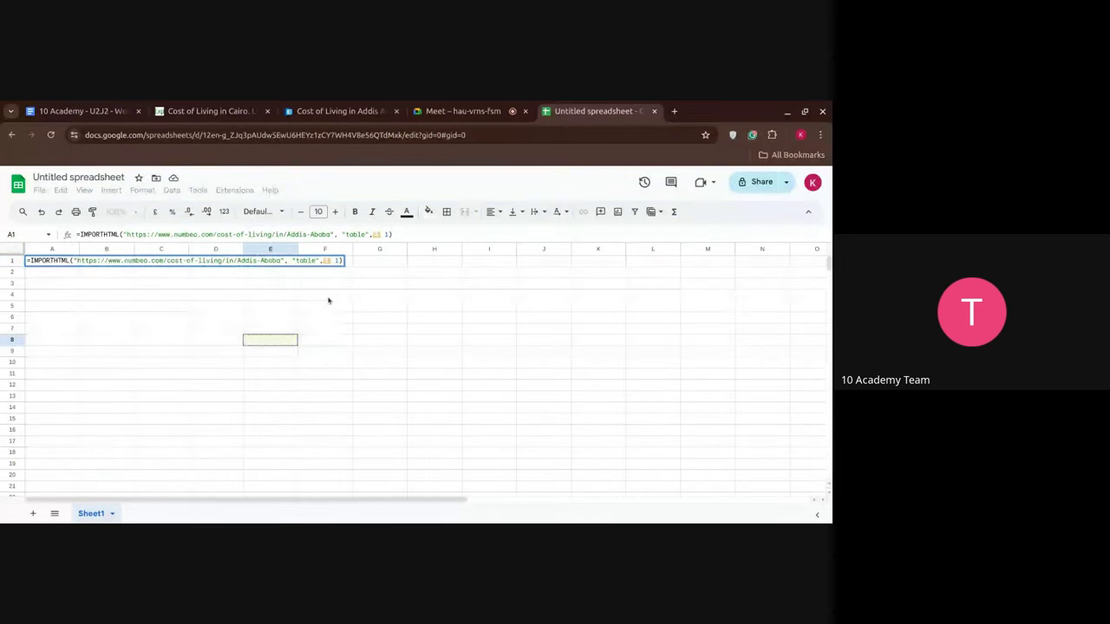
pyautogui.click(288, 335)
pyautogui.click(60, 262)
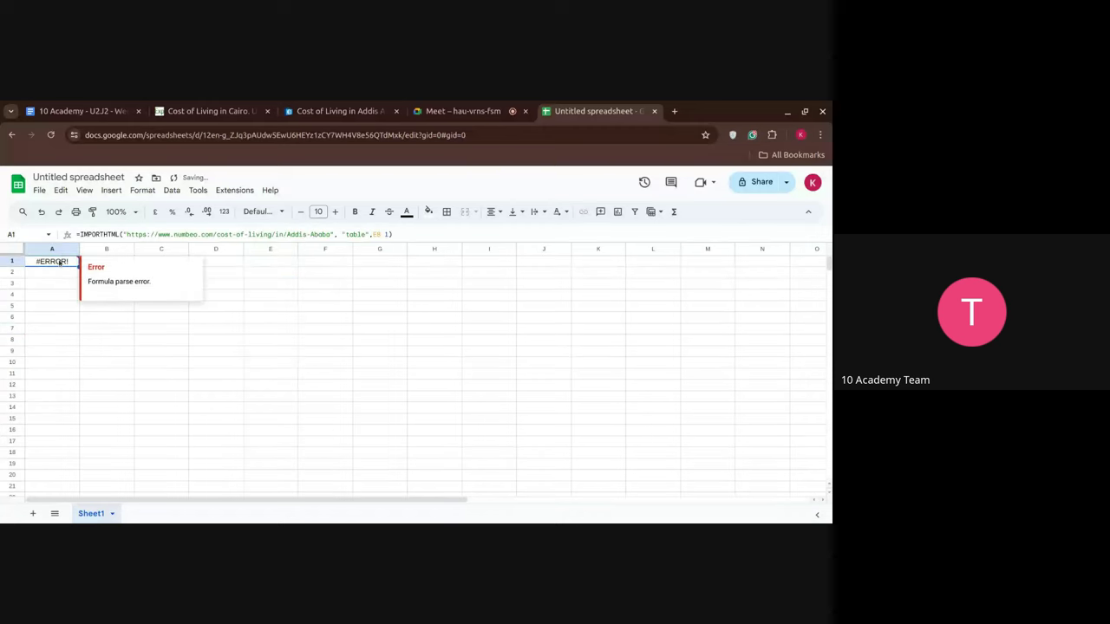
pyautogui.click(379, 236)
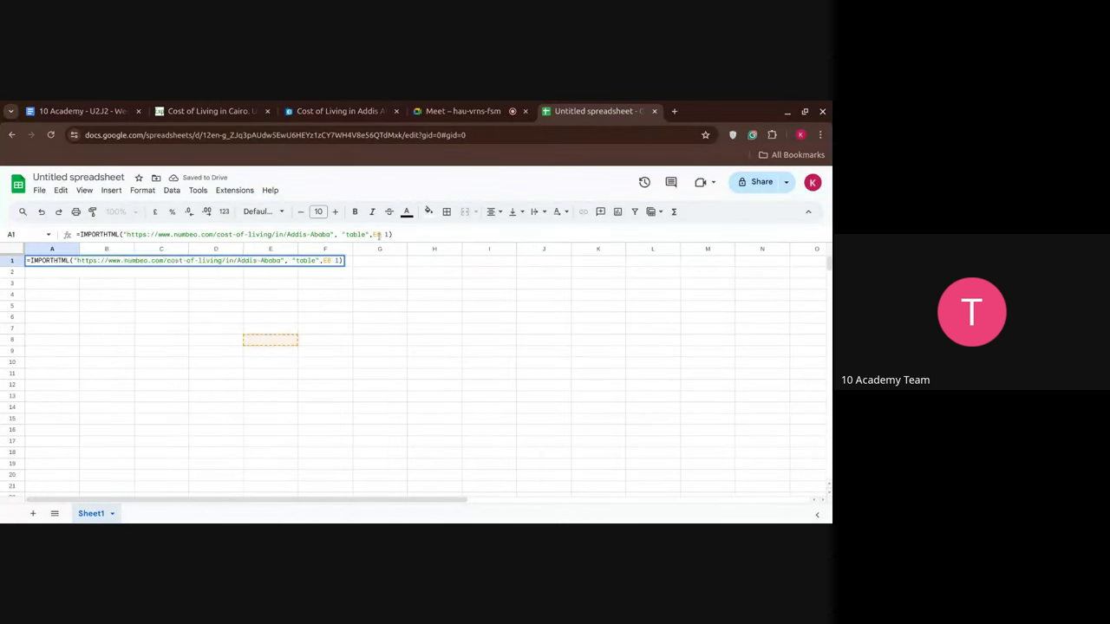
pyautogui.press('Return')
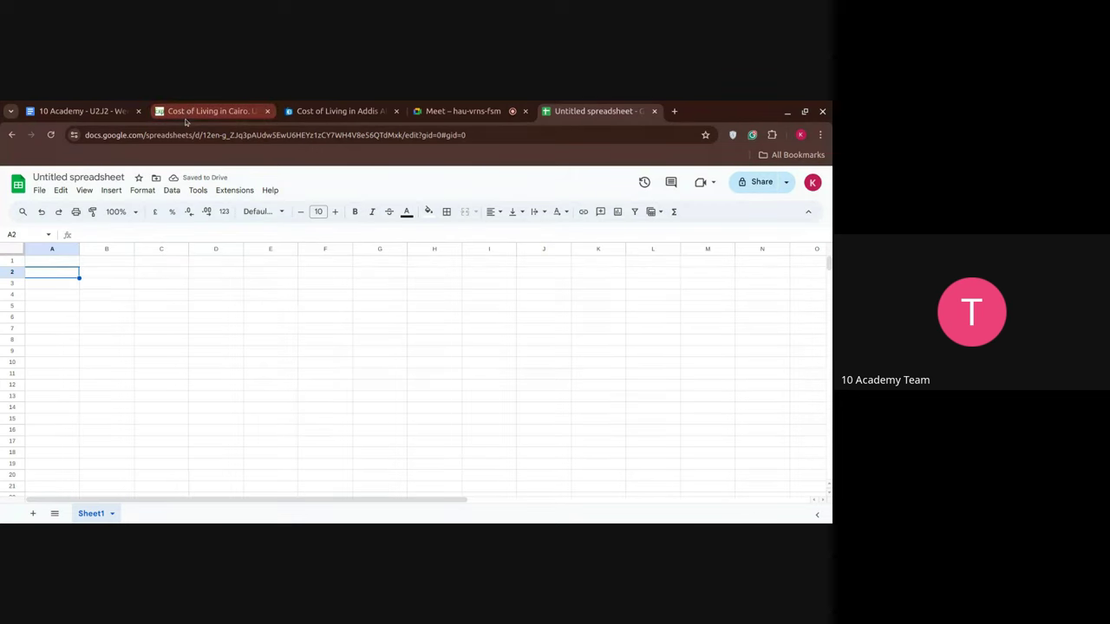
# - Copy the web address of the Expatistan Cairo cost-of-living page
pyautogui.click(206, 111)
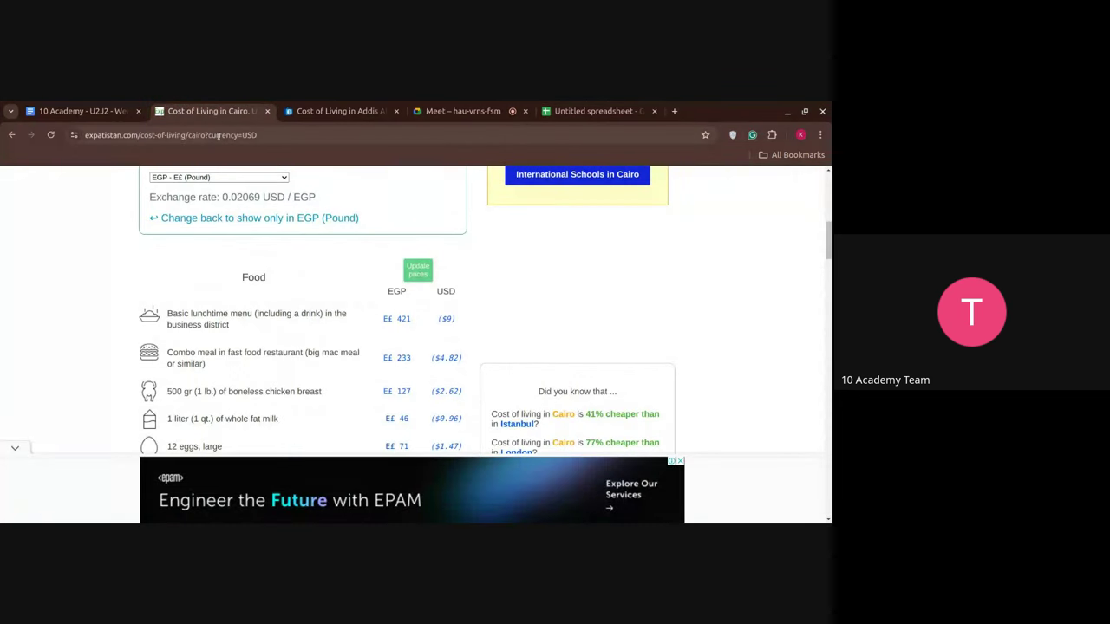
pyautogui.click(219, 135)
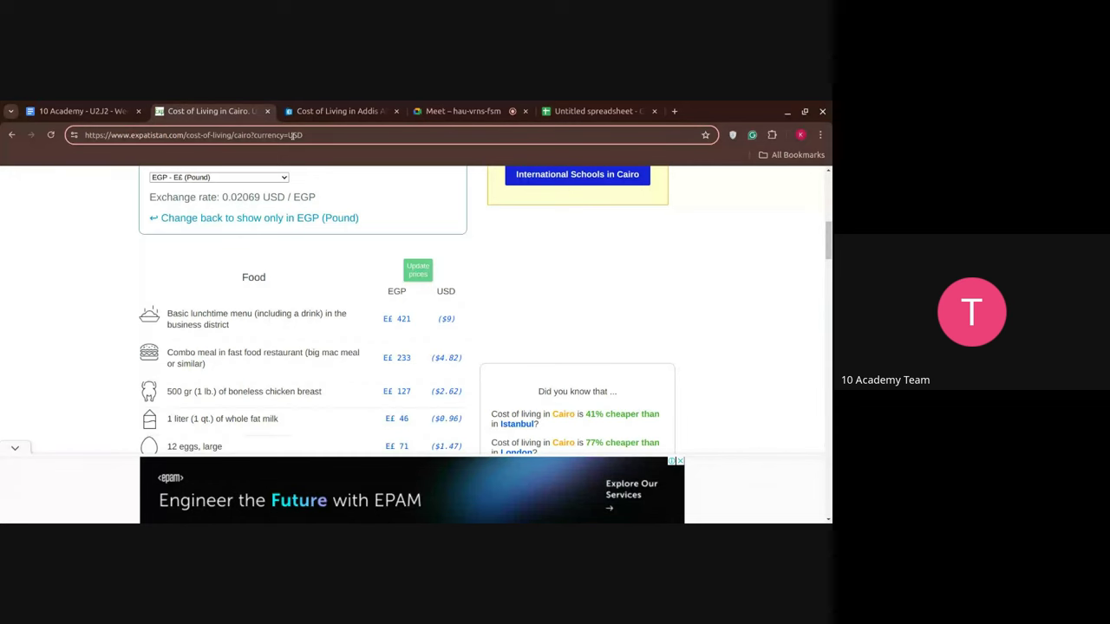
pyautogui.tripleClick(292, 135)
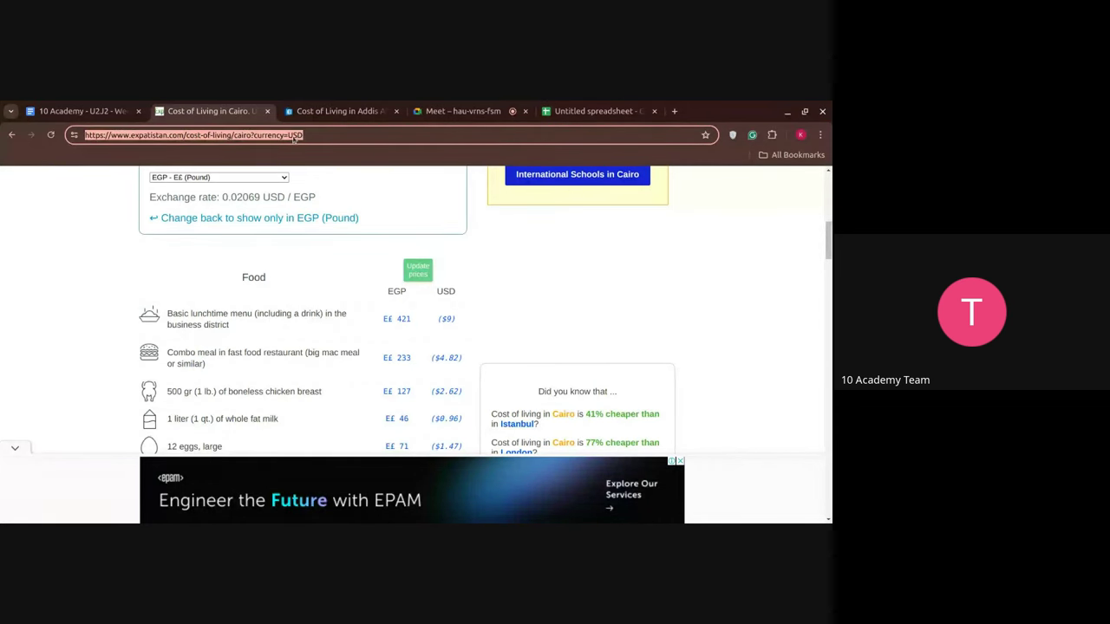
pyautogui.hotkey('ctrl', '5')
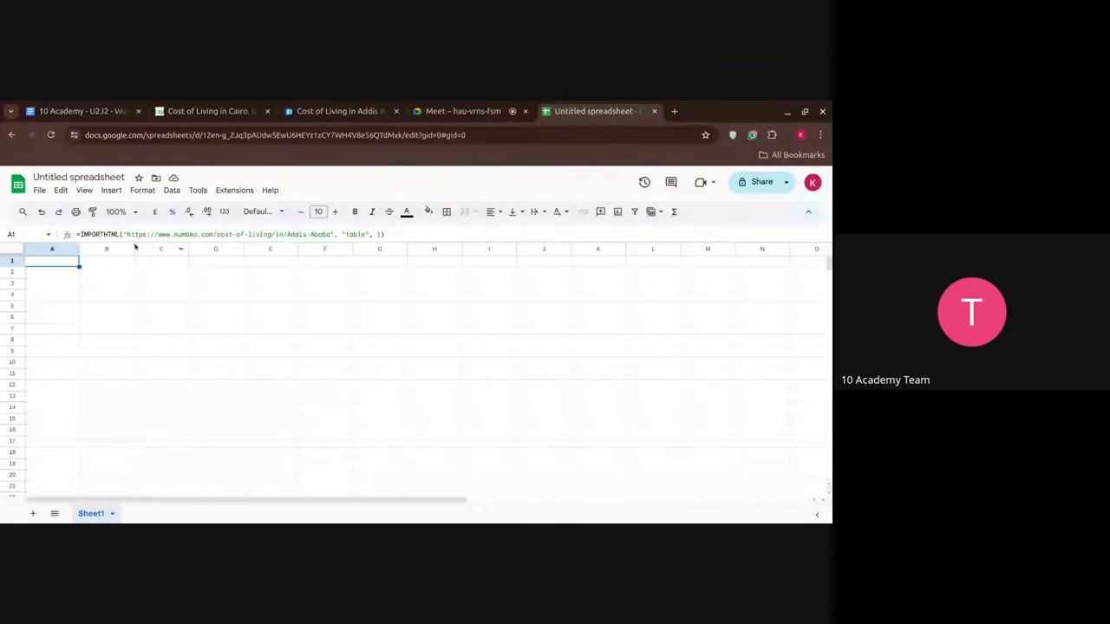
# - Replace the Numbeo URL in A1's IMPORTHTML formula with the Expatistan Cairo address
pyautogui.doubleClick(133, 234)
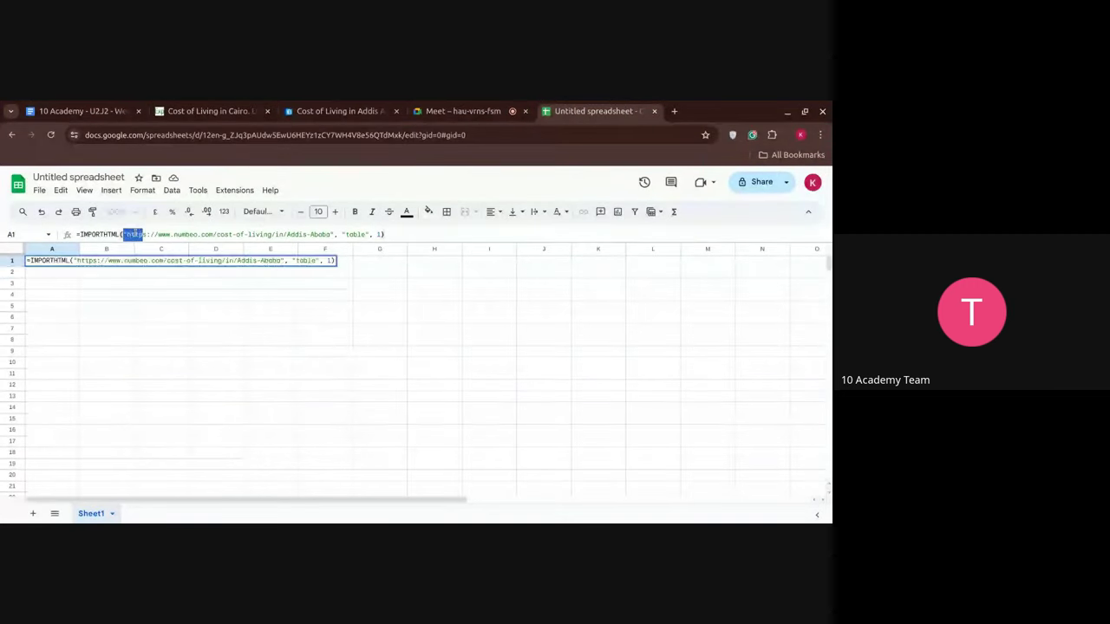
pyautogui.hotkey('shift', 'Home')
pyautogui.moveTo(124, 234); pyautogui.dragTo(330, 234)
pyautogui.press('BackSpace')
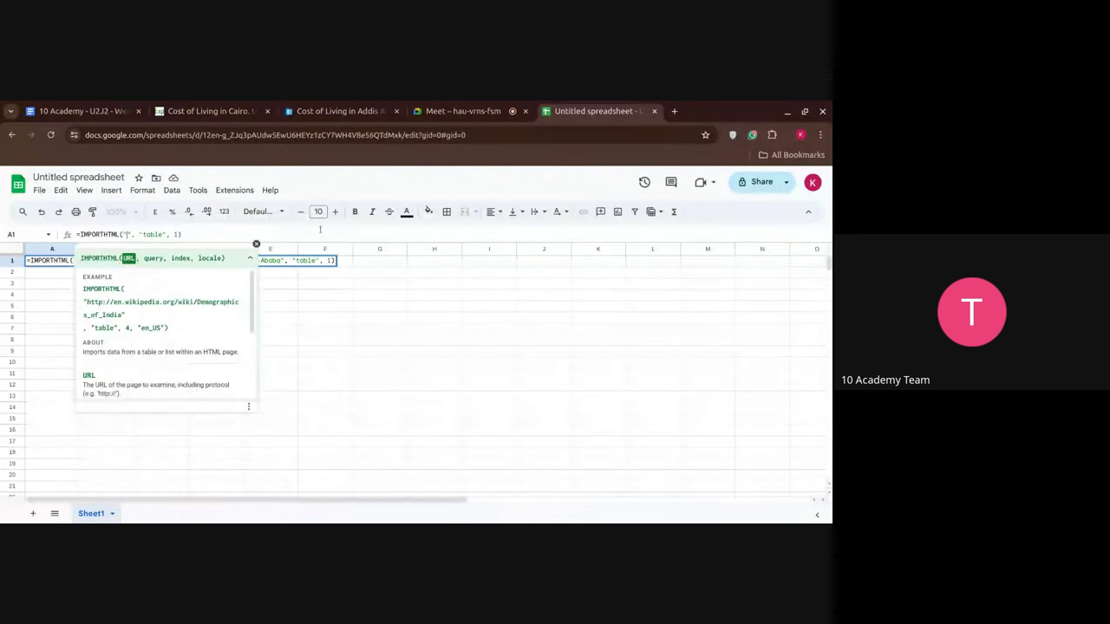
pyautogui.hotkey('ctrl', 'v')
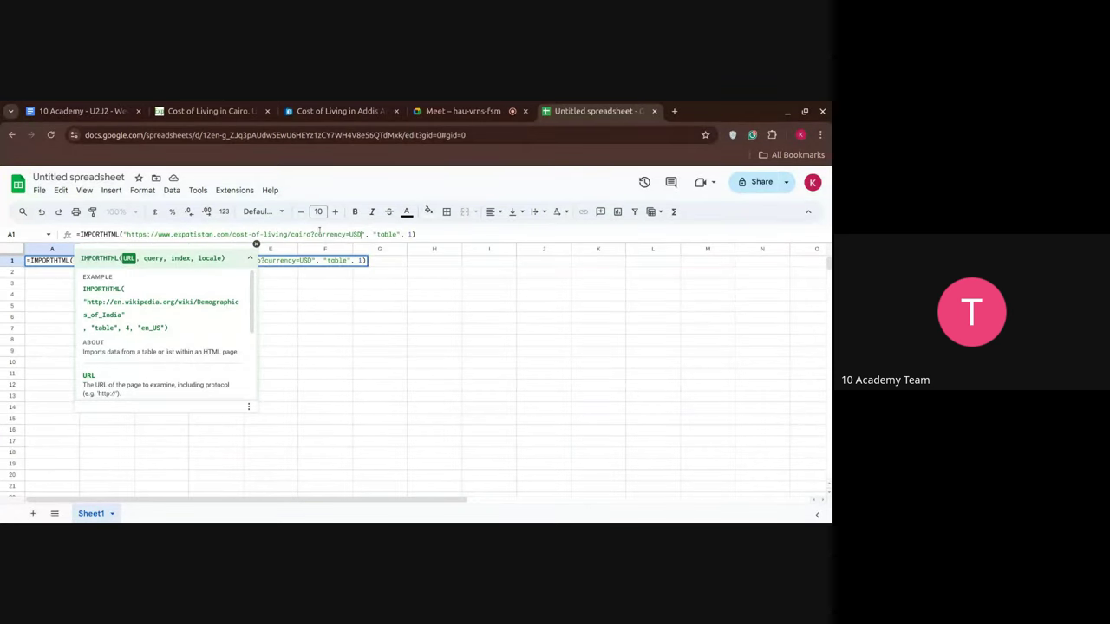
pyautogui.press('Return')
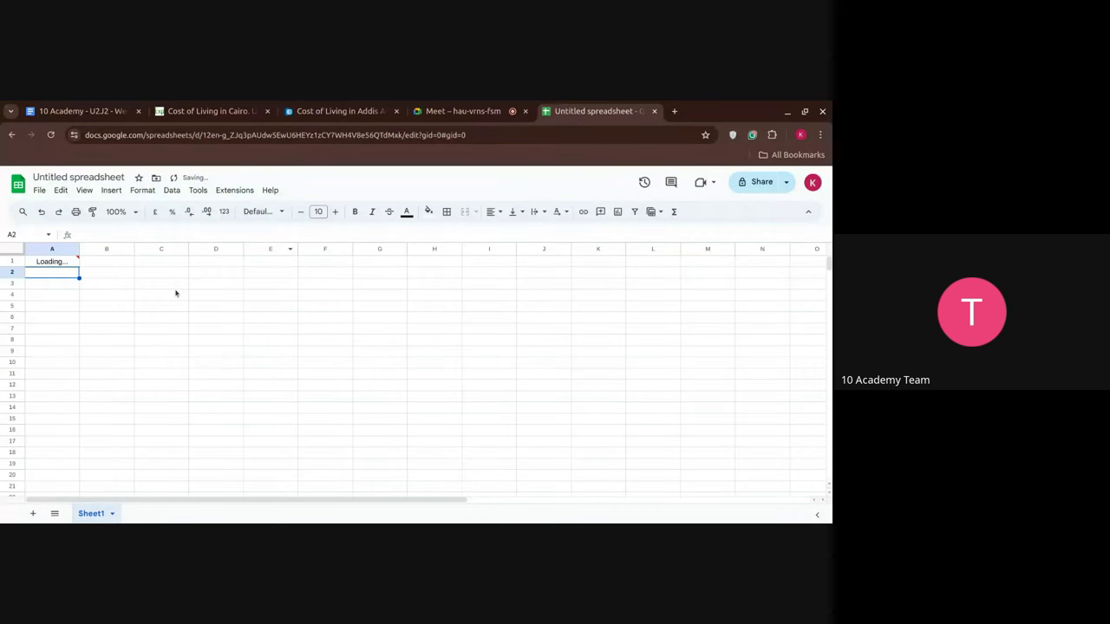
pyautogui.click(212, 111)
pyautogui.scroll(2, 239, 400)
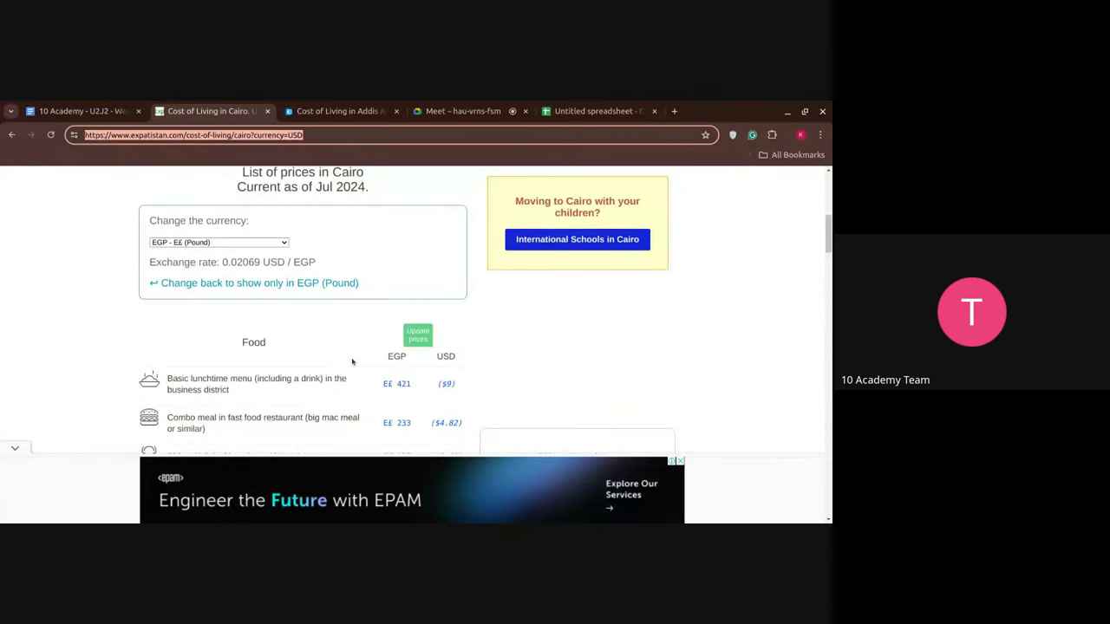
pyautogui.scroll(1, 352, 362)
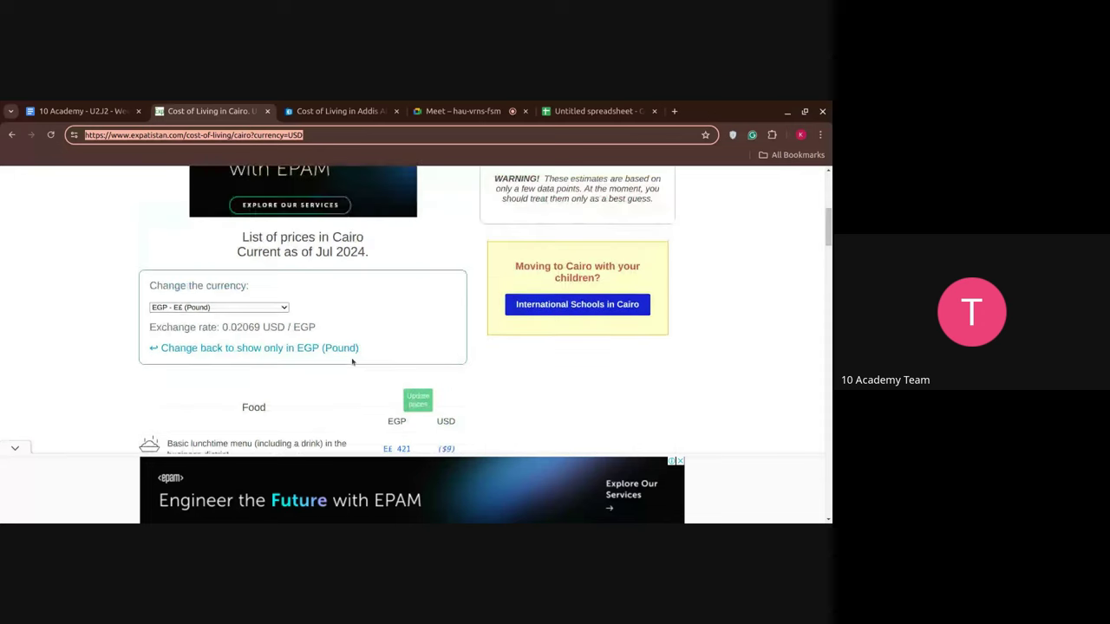
pyautogui.scroll(-6, 352, 361)
pyautogui.scroll(-1, 352, 362)
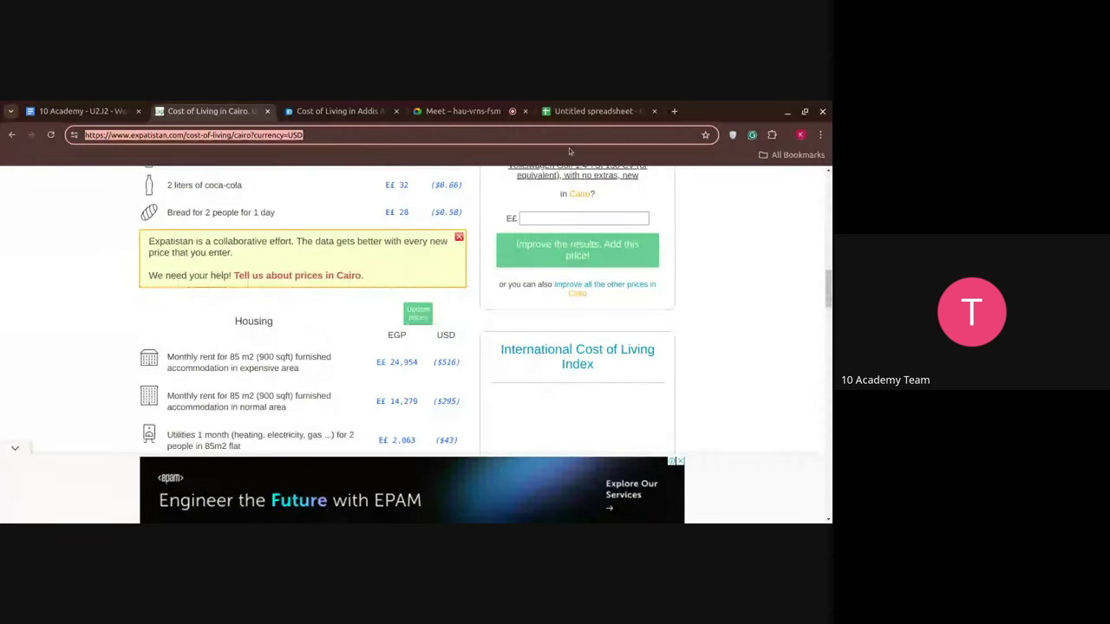
pyautogui.click(568, 115)
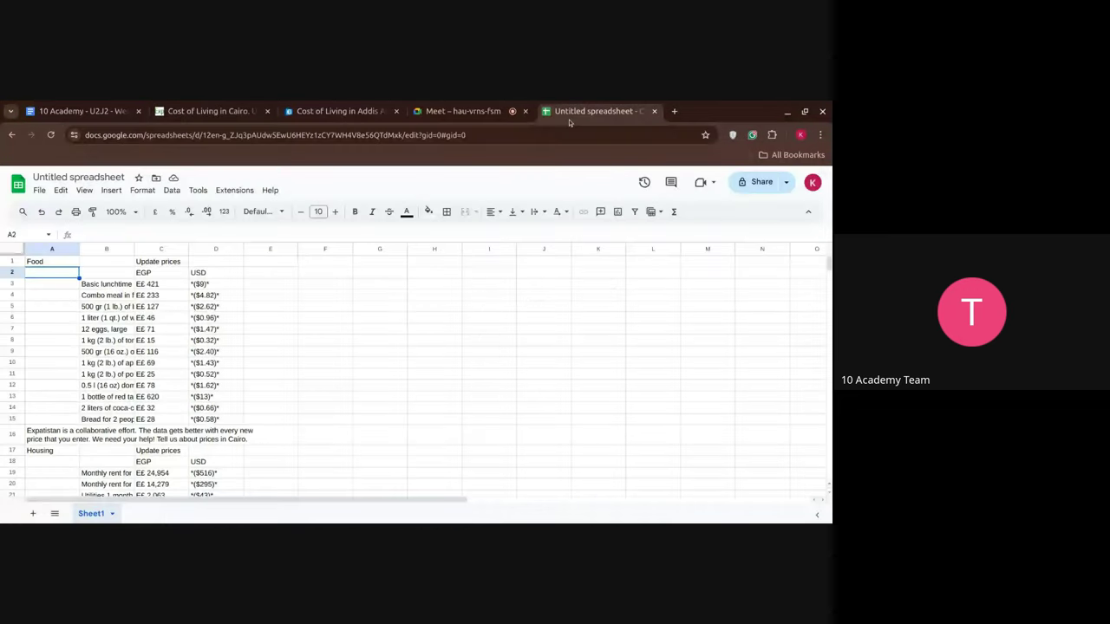
pyautogui.click(247, 417)
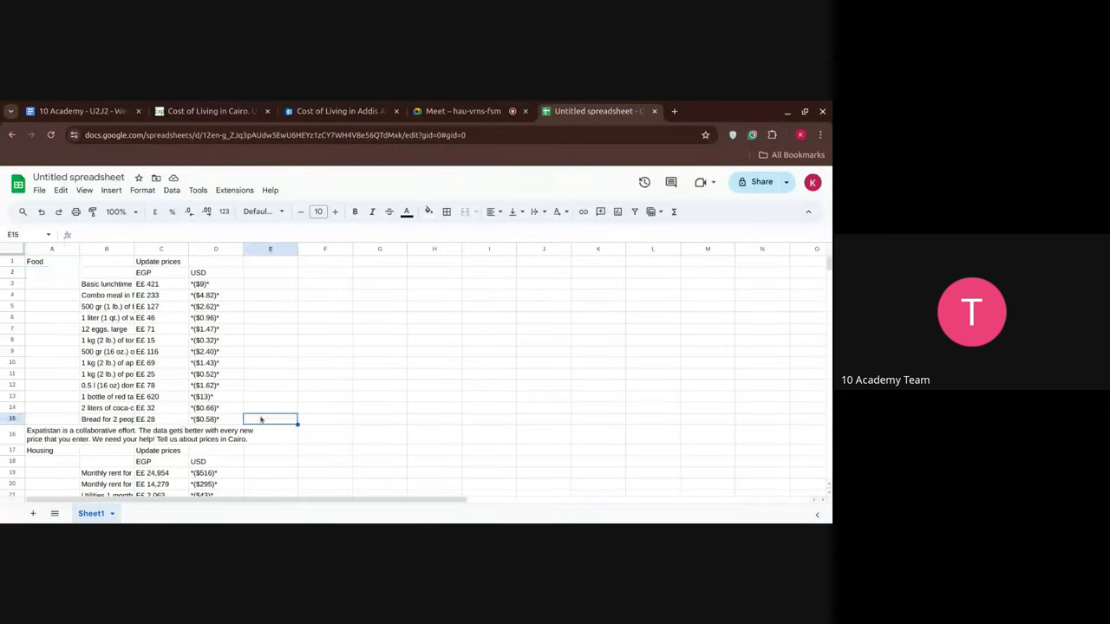
pyautogui.doubleClick(248, 417)
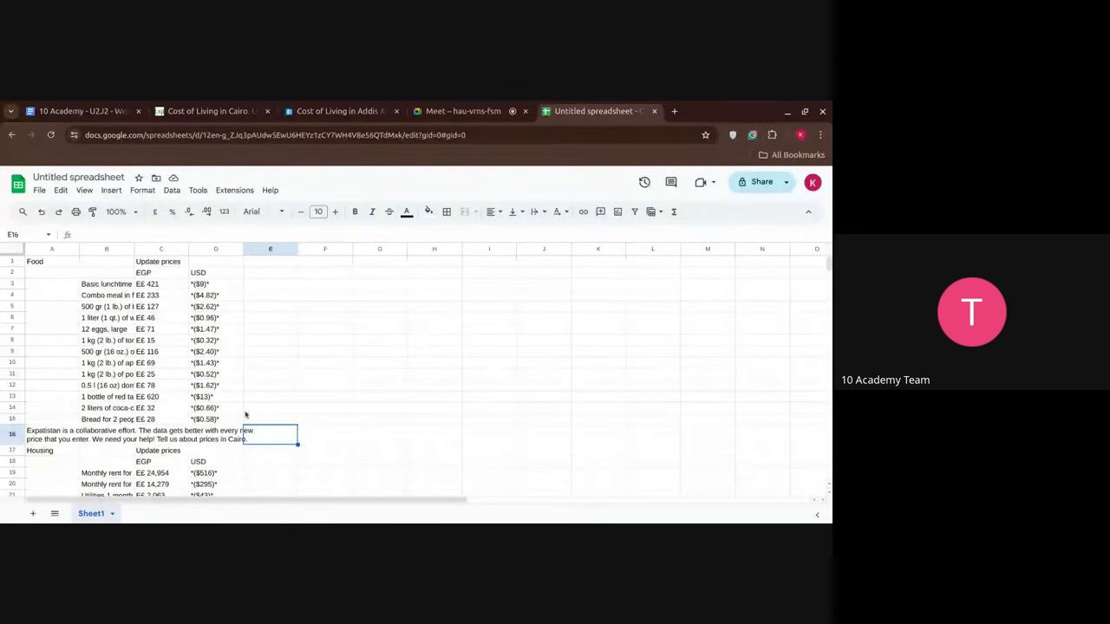
pyautogui.click(42, 421)
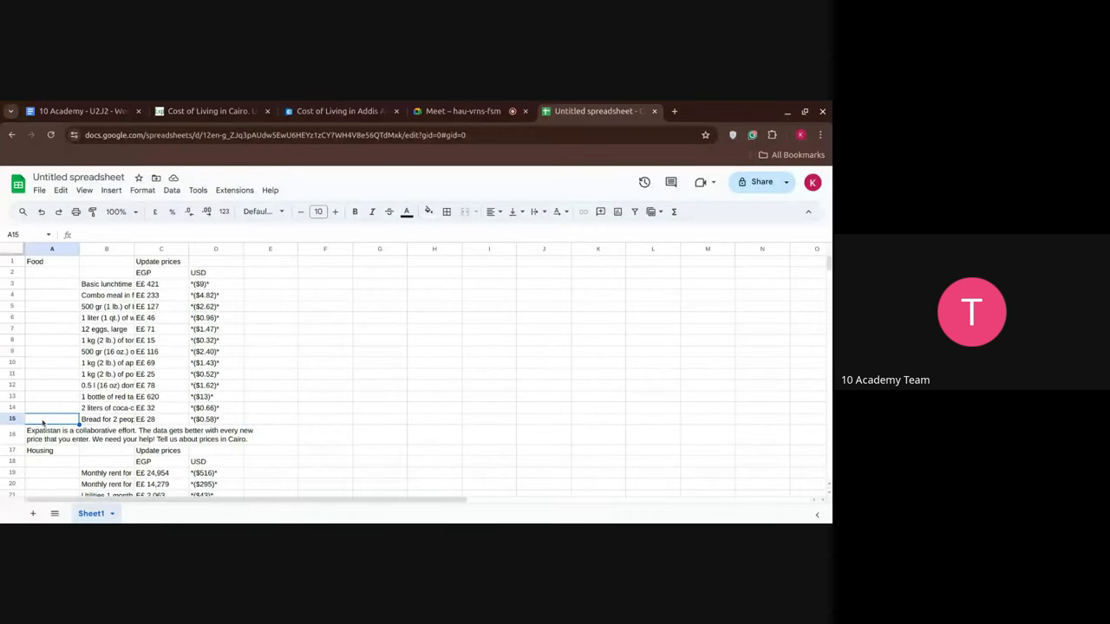
pyautogui.rightClick(12, 420)
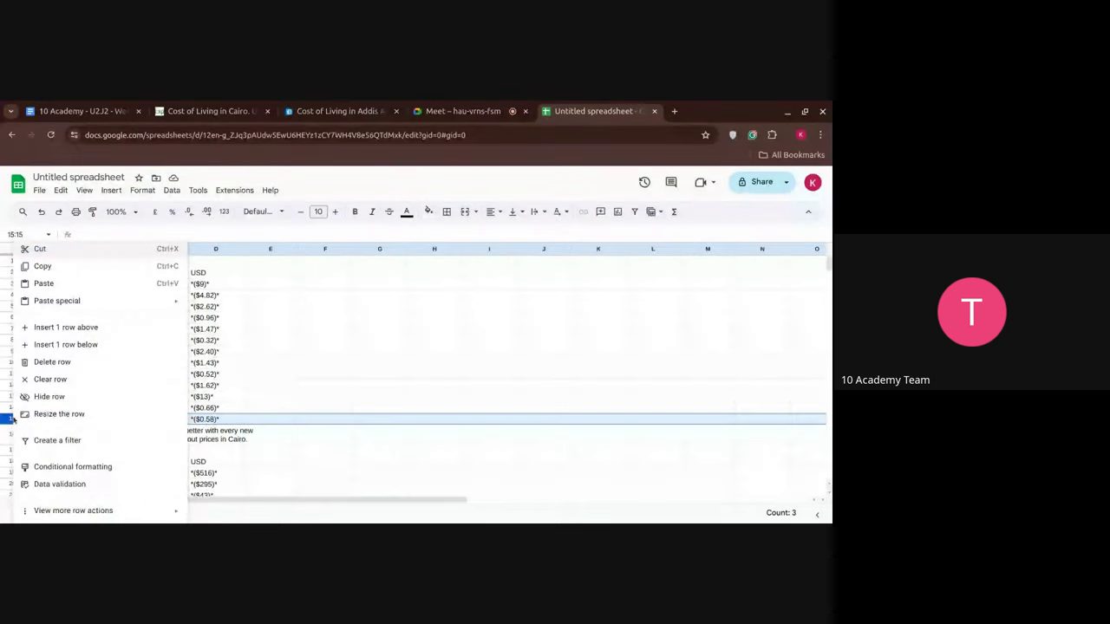
pyautogui.click(104, 346)
pyautogui.rightClick(106, 354)
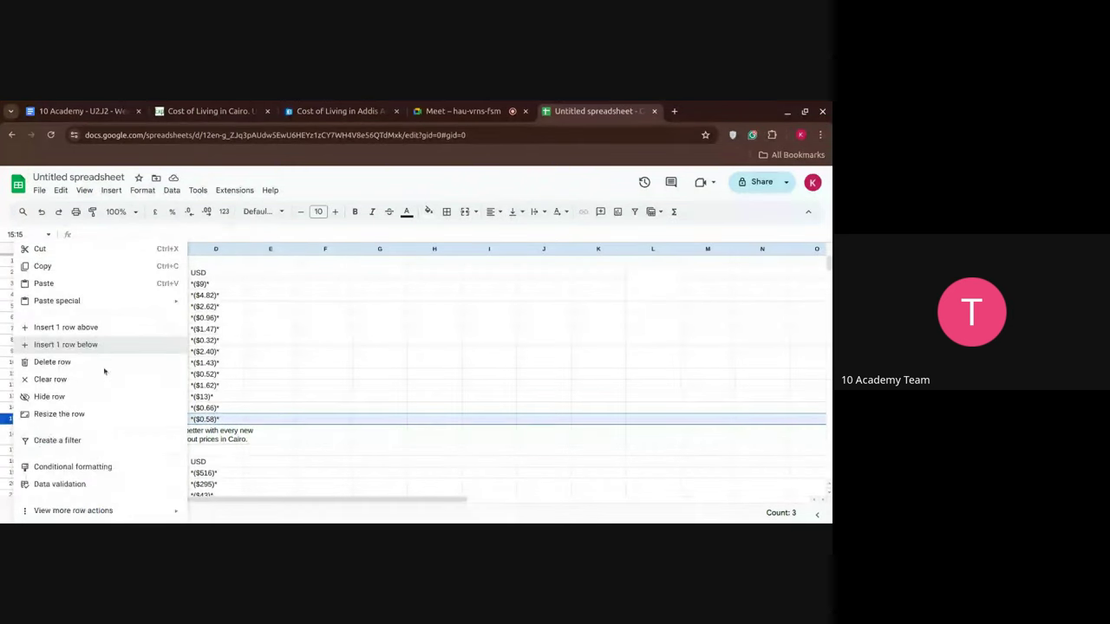
pyautogui.press('Escape')
pyautogui.click(10, 408)
# - Insert an empty row below row 15, then delete it again
pyautogui.click(9, 420)
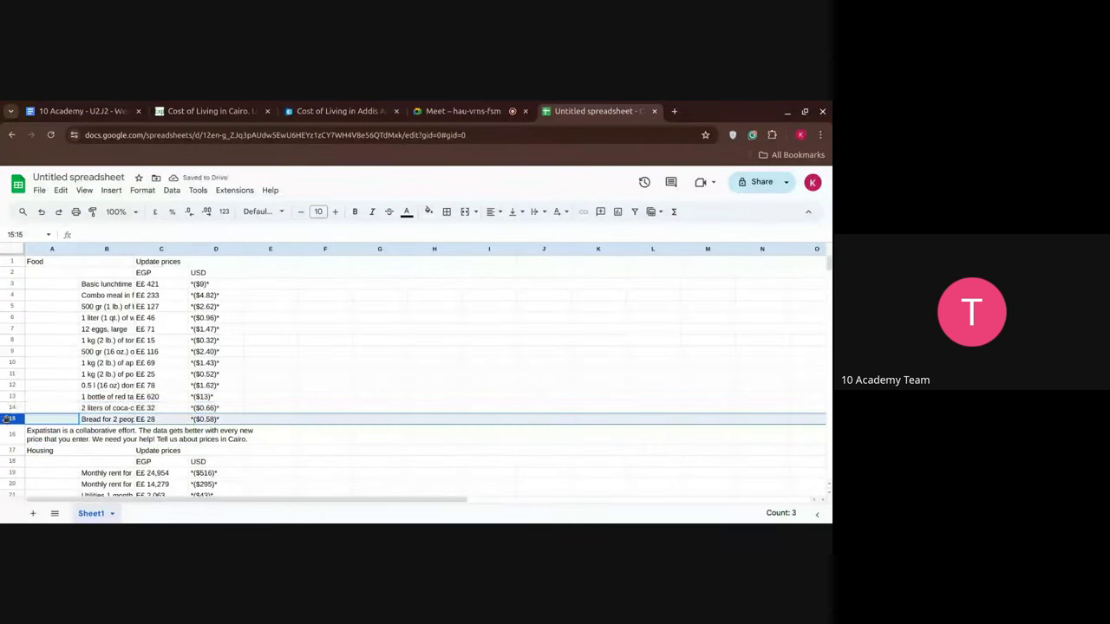
pyautogui.rightClick(9, 420)
pyautogui.click(57, 347)
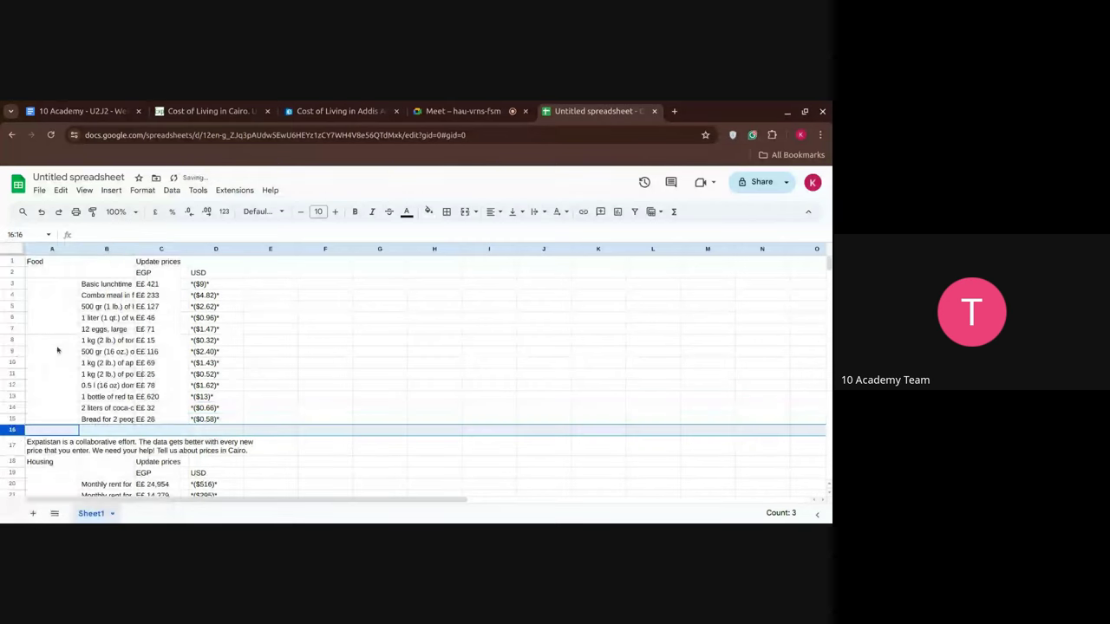
pyautogui.rightClick(12, 430)
pyautogui.click(57, 362)
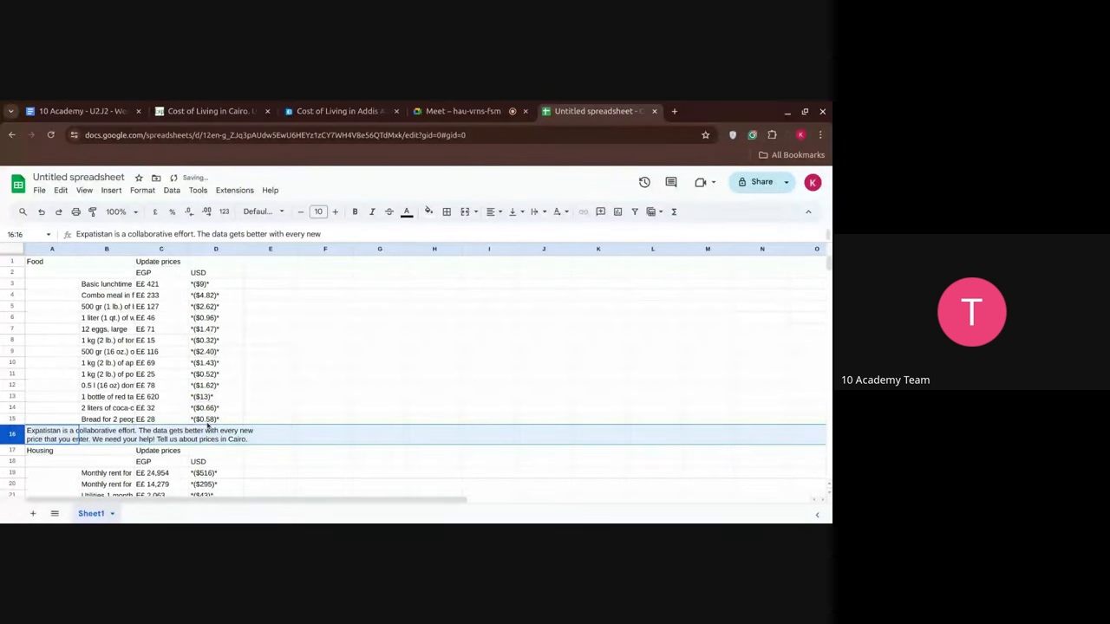
# - Copy the food items and EGP prices in B3:C15 to F2
pyautogui.moveTo(160, 419); pyautogui.dragTo(85, 289)
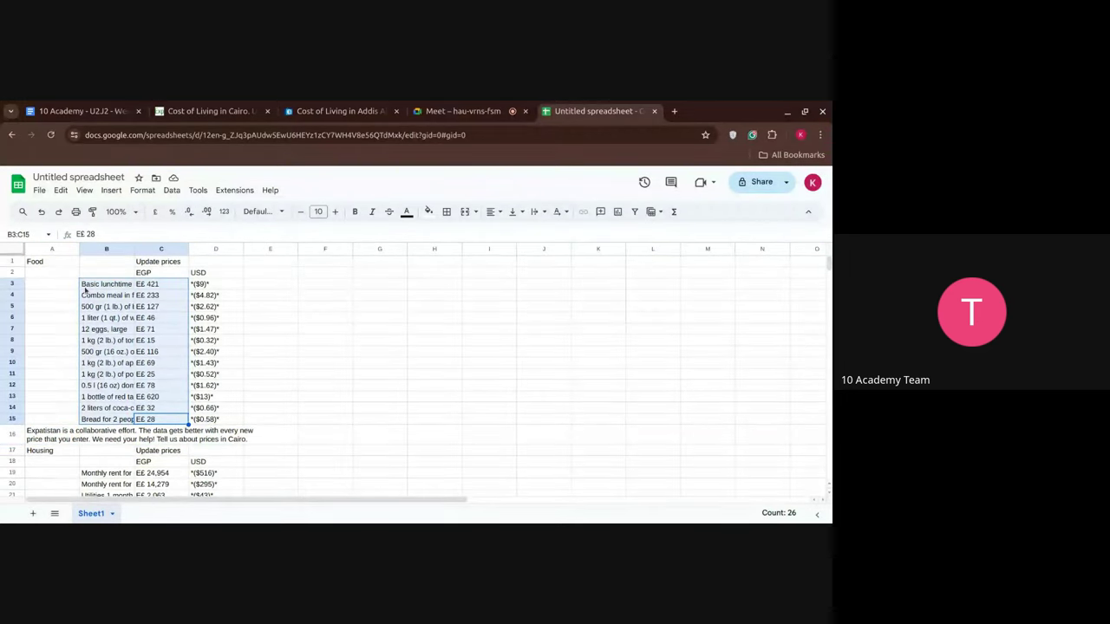
pyautogui.hotkey('ctrl', 'c')
pyautogui.click(324, 274)
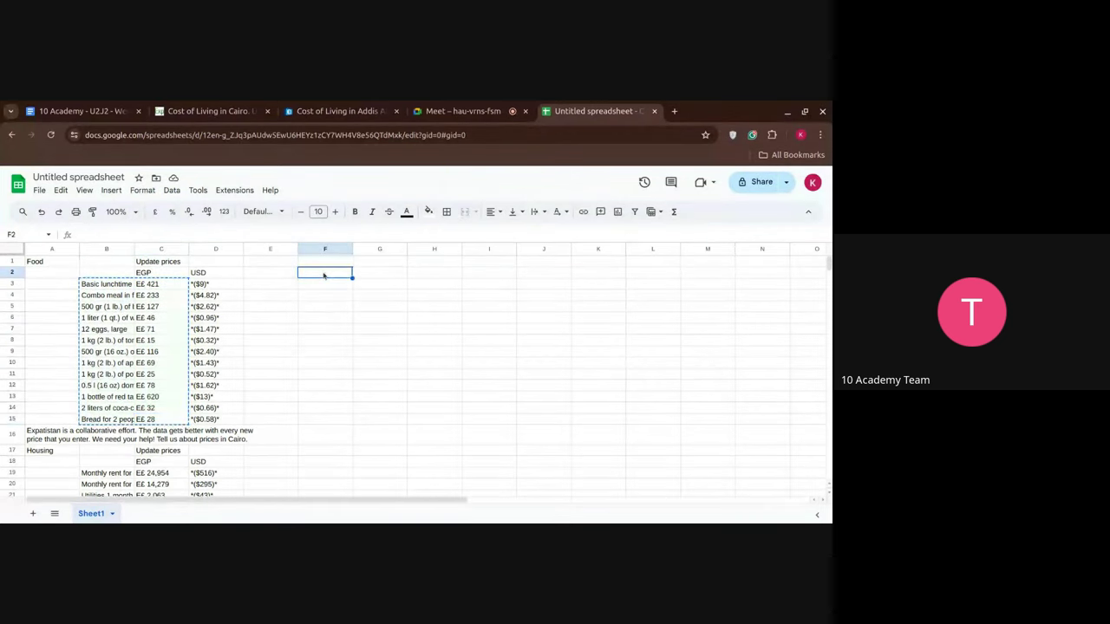
pyautogui.hotkey('ctrl', 'v')
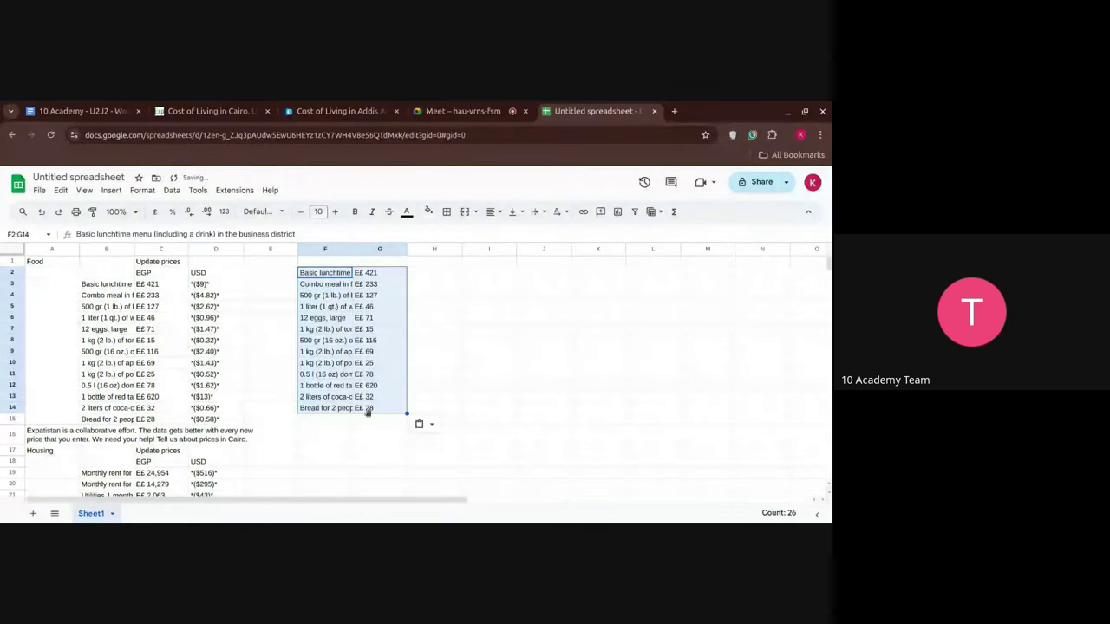
pyautogui.click(369, 419)
pyautogui.click(370, 418)
# - Switch to the Google Meet call to view its chat panel
pyautogui.click(482, 107)
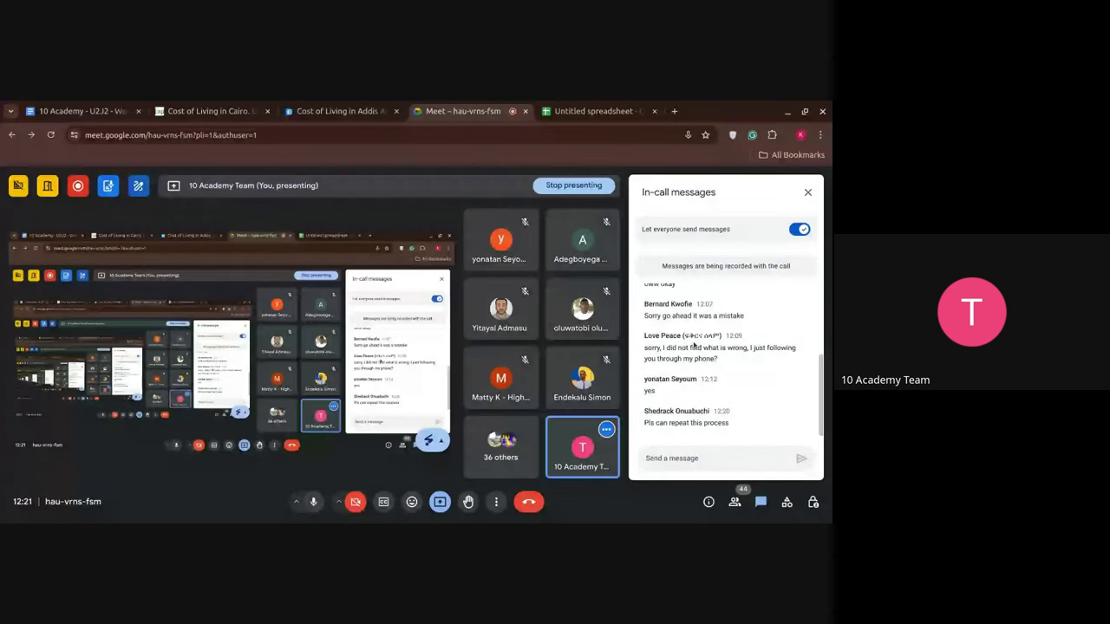
# - Select the entire sheet and clear the imported Cairo prices and the copied food list
pyautogui.click(595, 102)
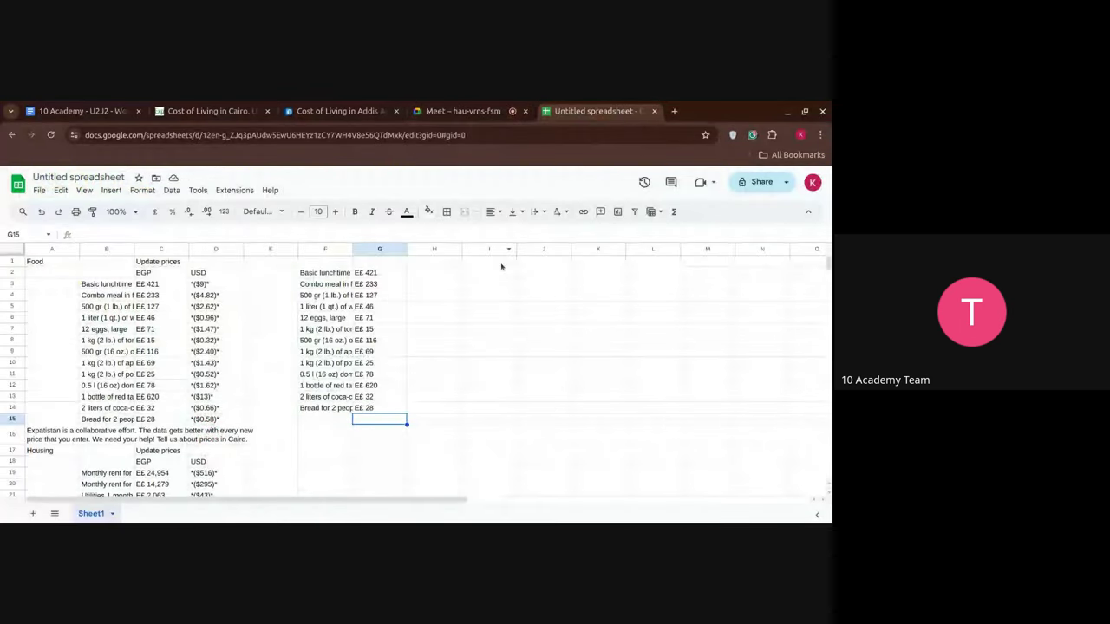
pyautogui.click(490, 306)
pyautogui.hotkey('ctrl', 'a')
pyautogui.write('\\')
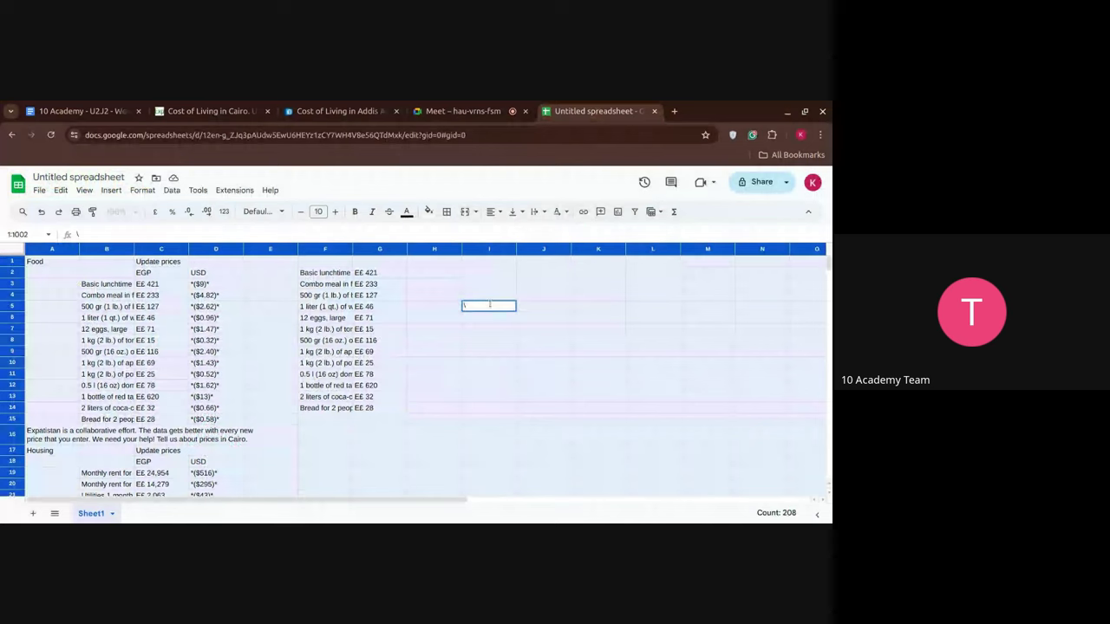
pyautogui.click(426, 318)
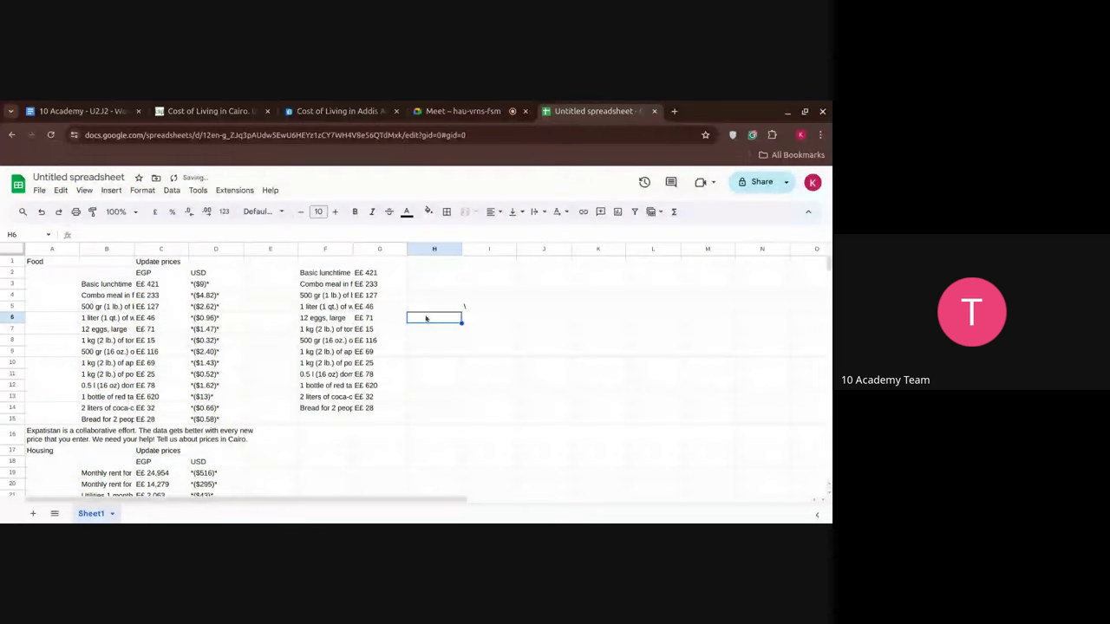
pyautogui.hotkey('ctrl', 'a')
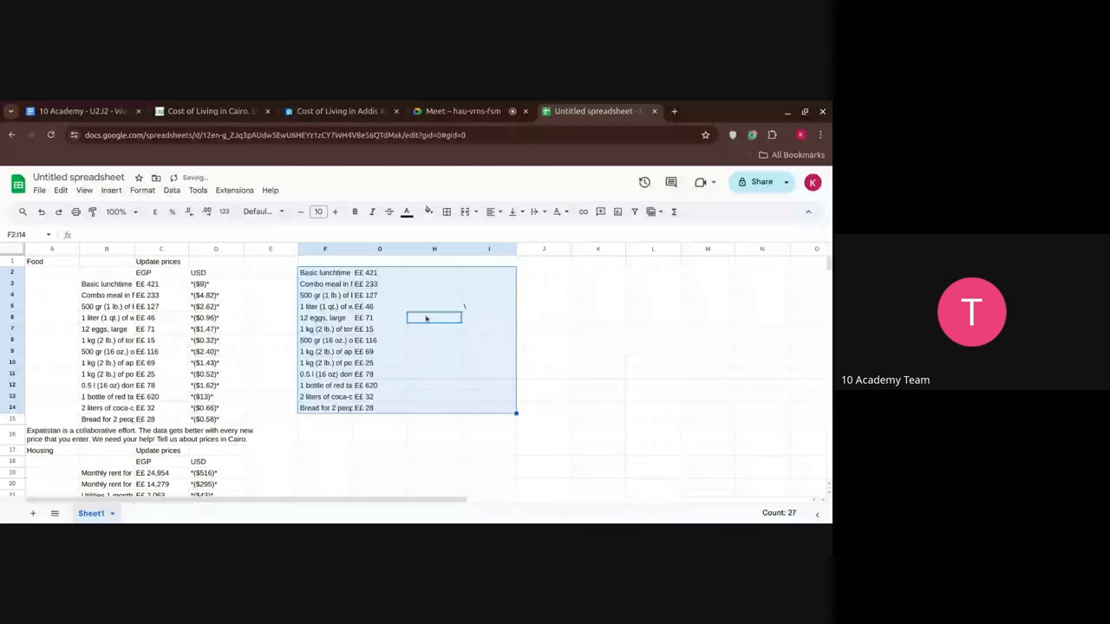
pyautogui.click(426, 318)
pyautogui.hotkey('ctrl', 'a')
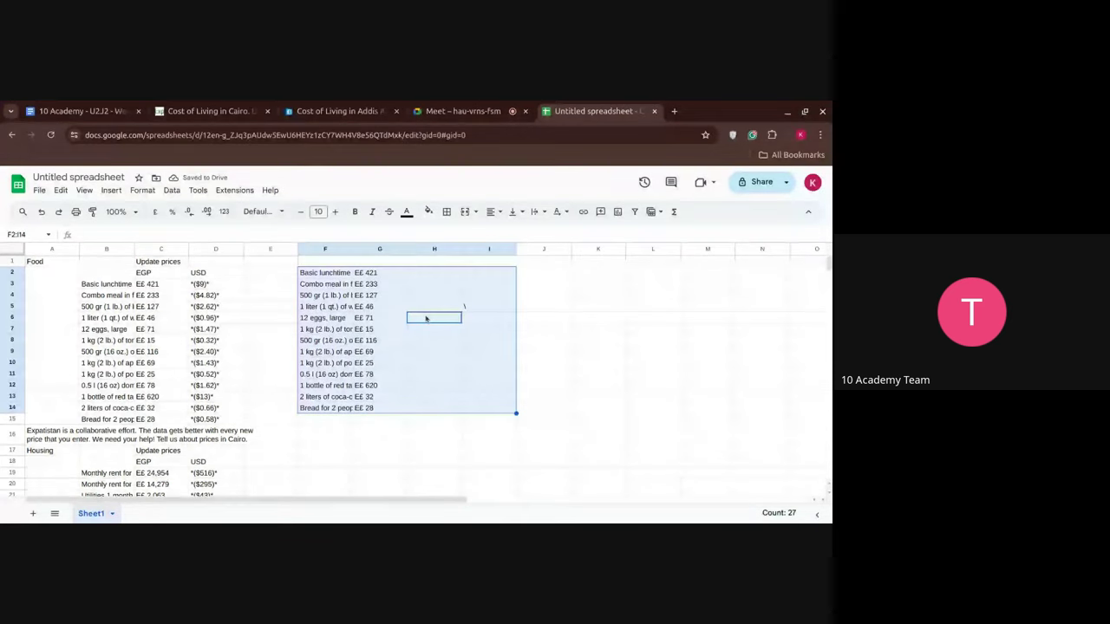
pyautogui.hotkey('ctrl', 'a')
pyautogui.hotkey('ctrl', 'z')
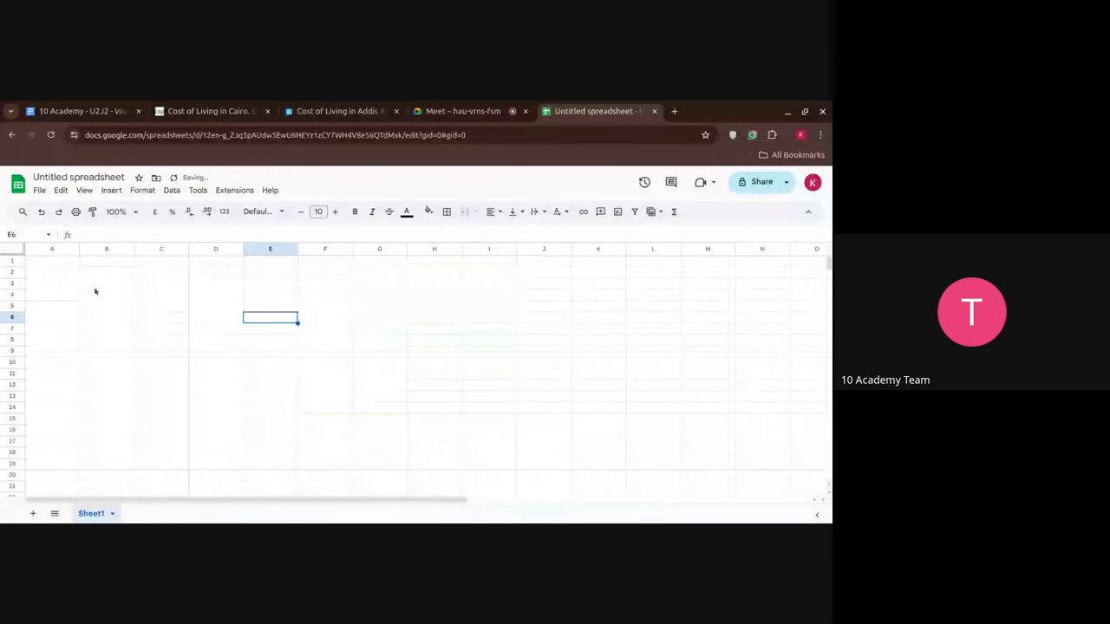
# - Begin an =IMPORTHTML( formula in cell A1 using the autocomplete suggestion
pyautogui.click(55, 263)
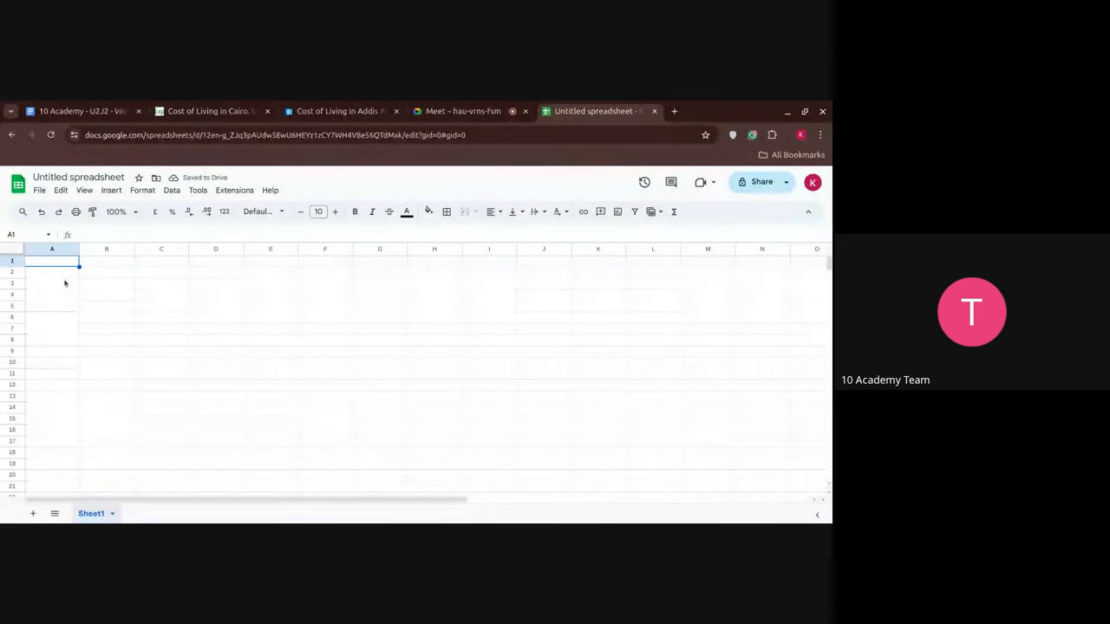
pyautogui.write('=')
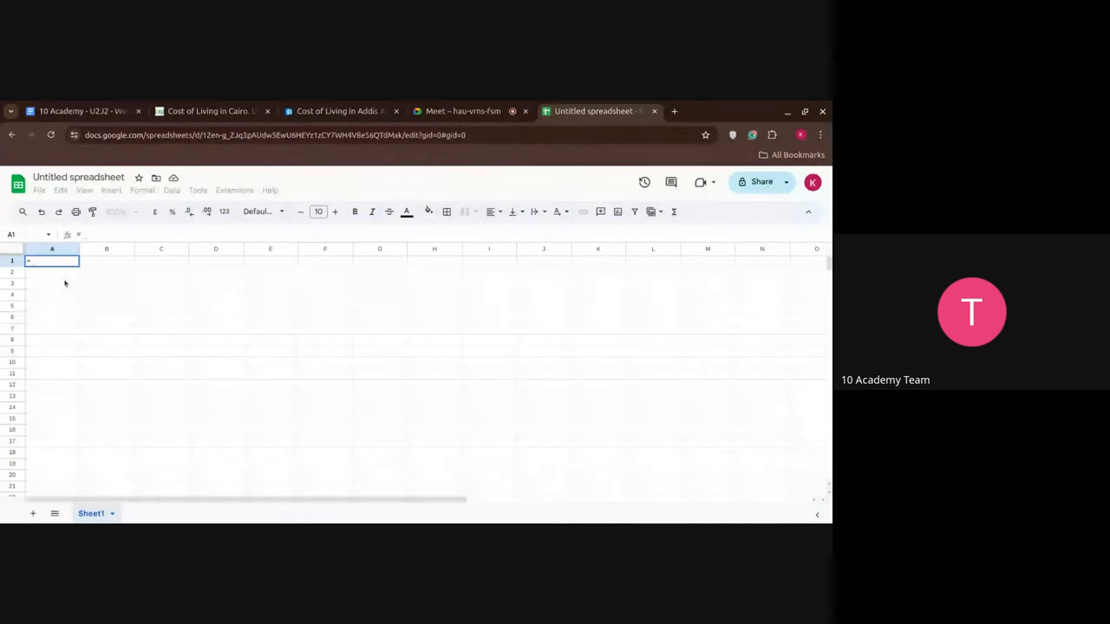
pyautogui.write('i')
pyautogui.press('Escape')
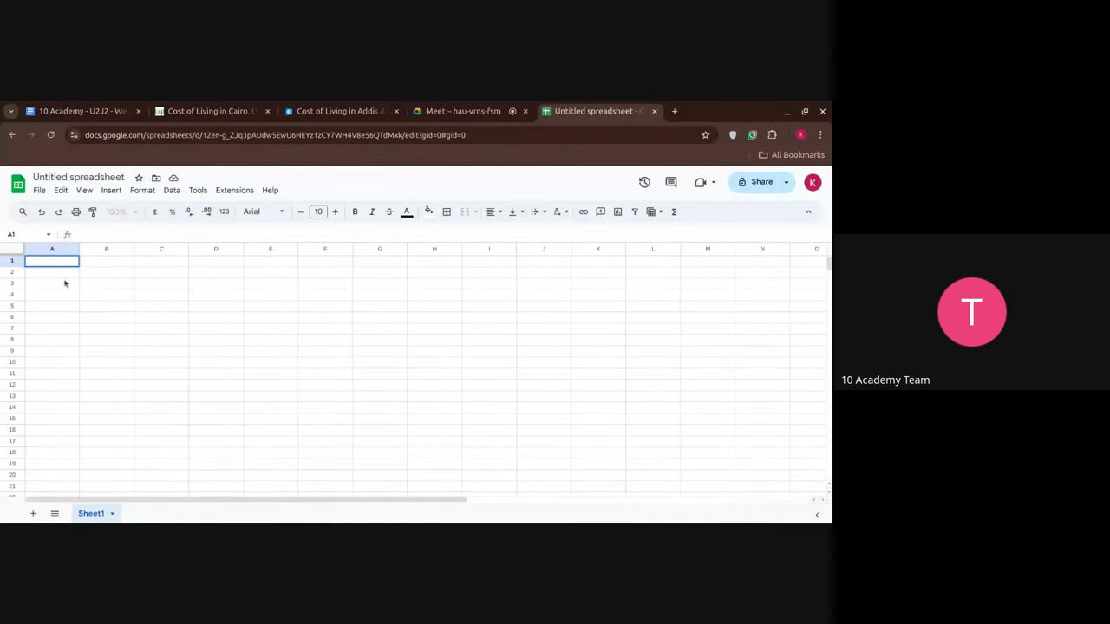
pyautogui.write('=')
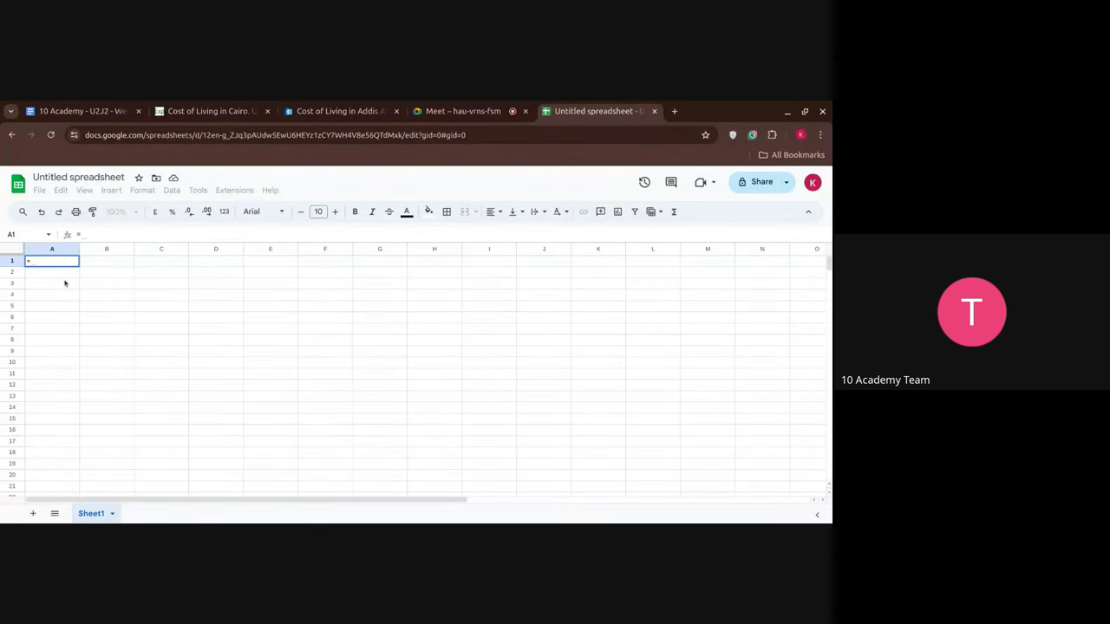
pyautogui.write('imp')
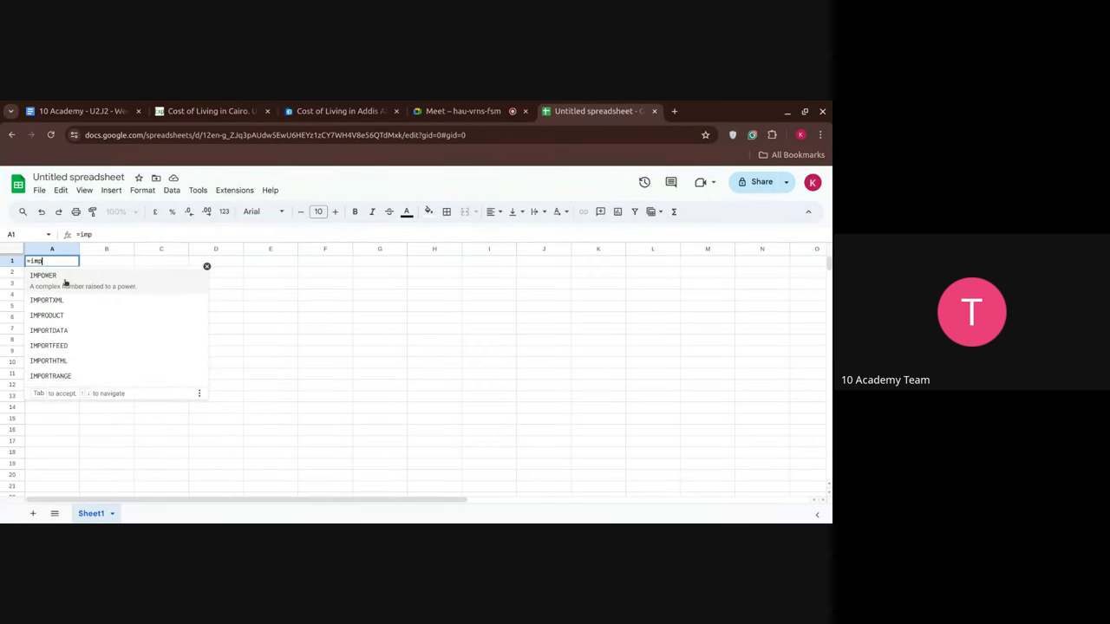
pyautogui.write('or')
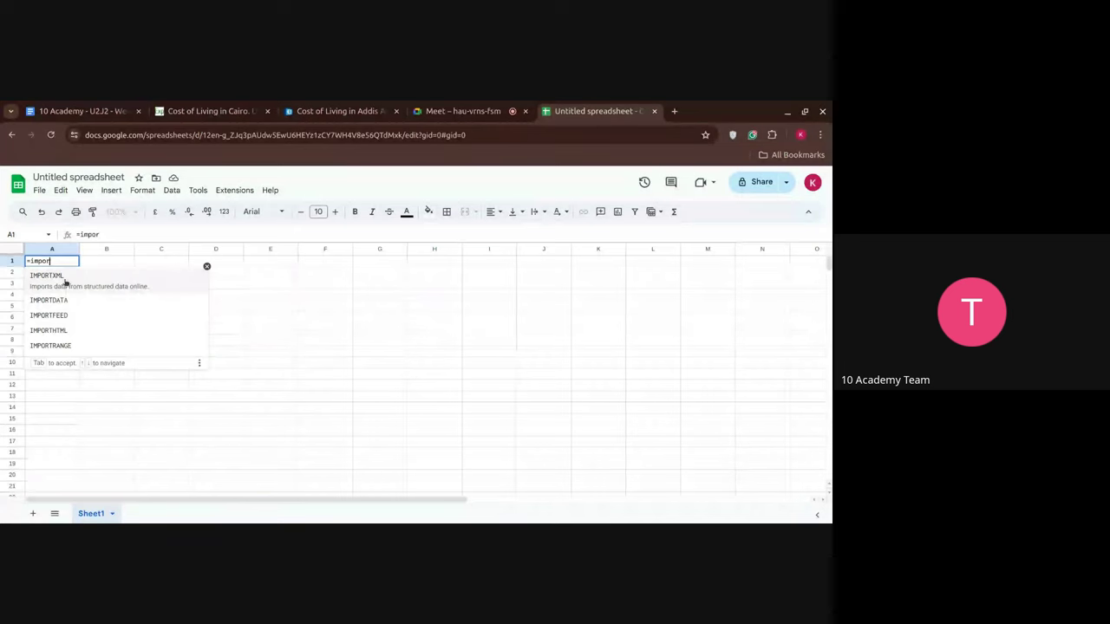
pyautogui.write('html')
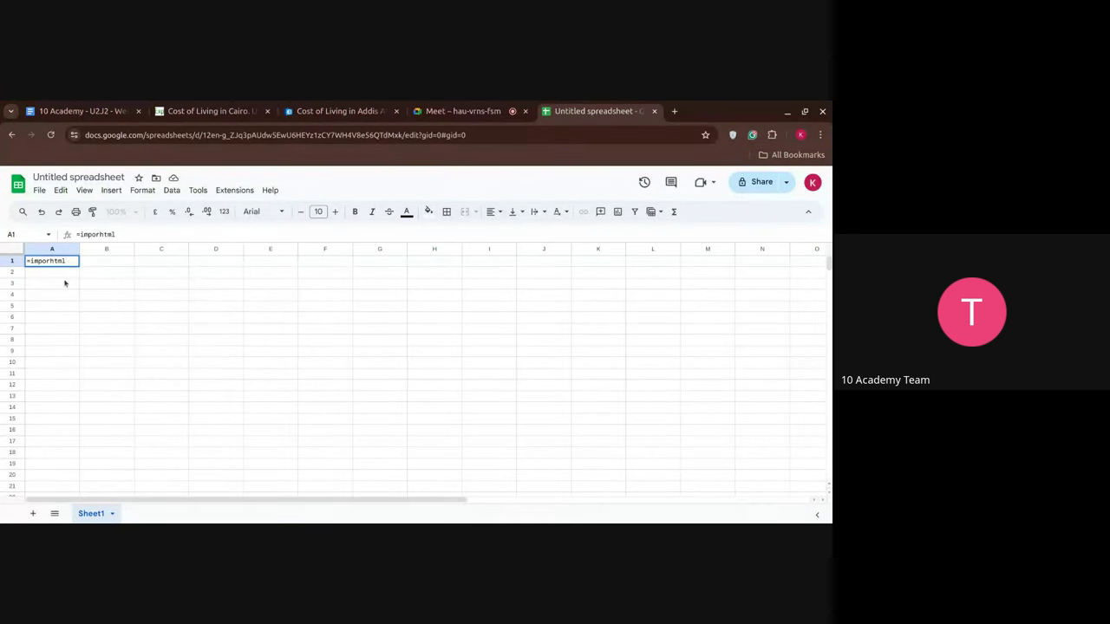
pyautogui.press('BackSpace')
pyautogui.press('BackSpace')
pyautogui.press('BackSpace')
pyautogui.press('BackSpace')
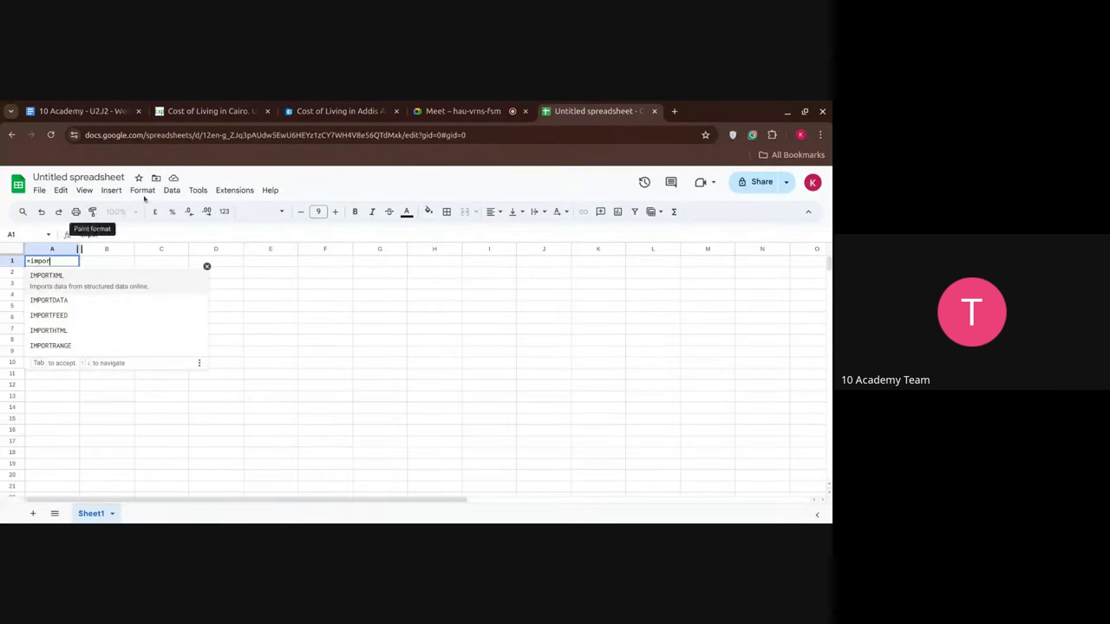
pyautogui.click(58, 322)
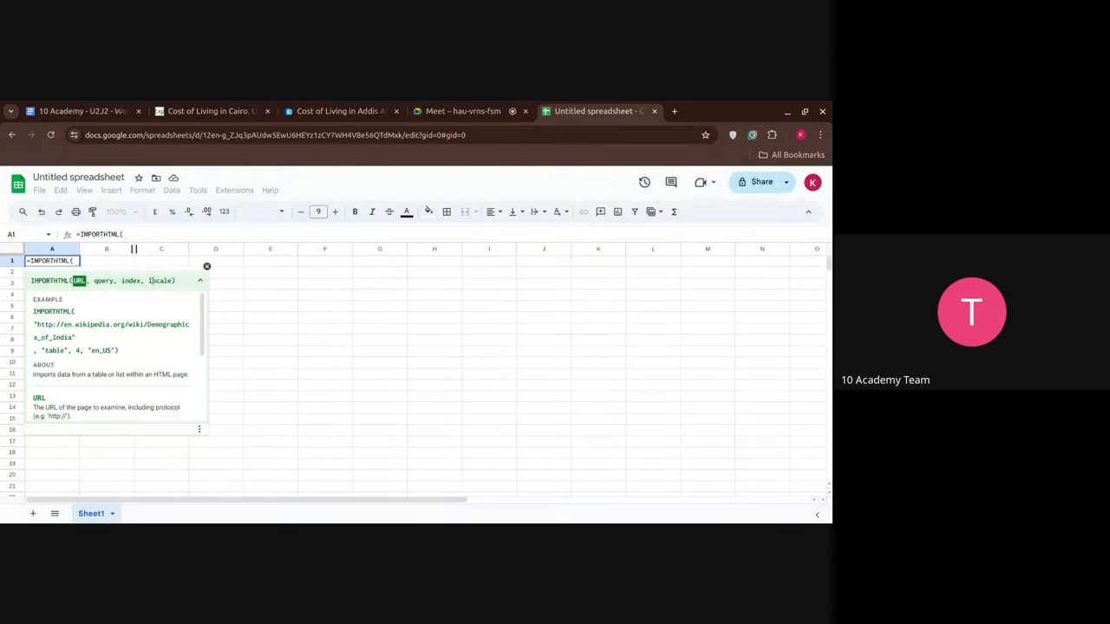
pyautogui.click(206, 111)
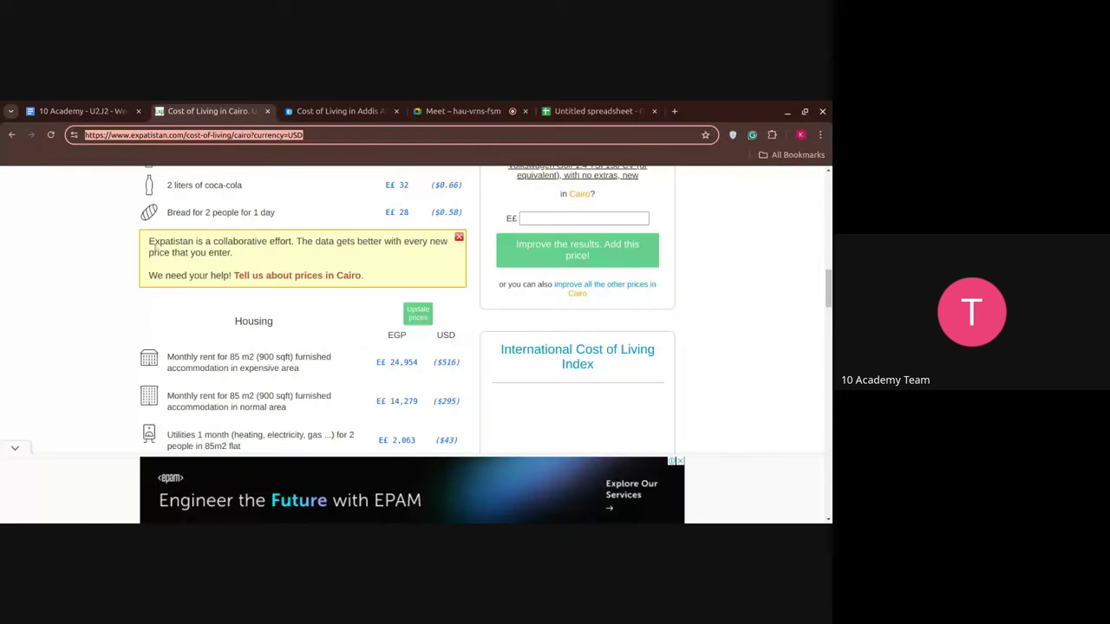
pyautogui.scroll(-4, 261, 346)
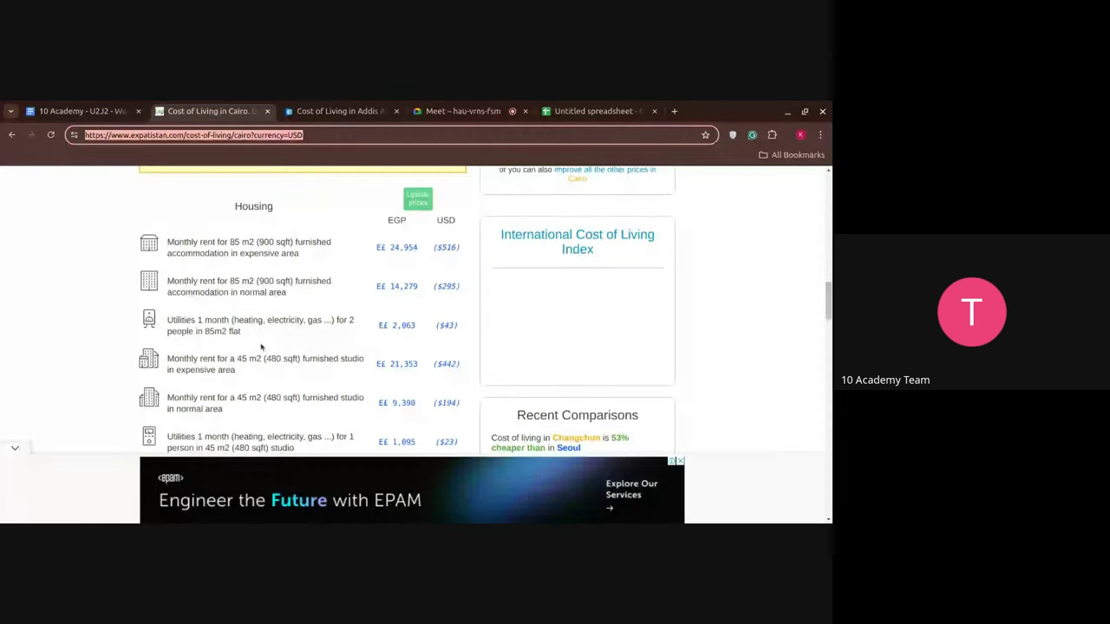
pyautogui.scroll(3, 261, 347)
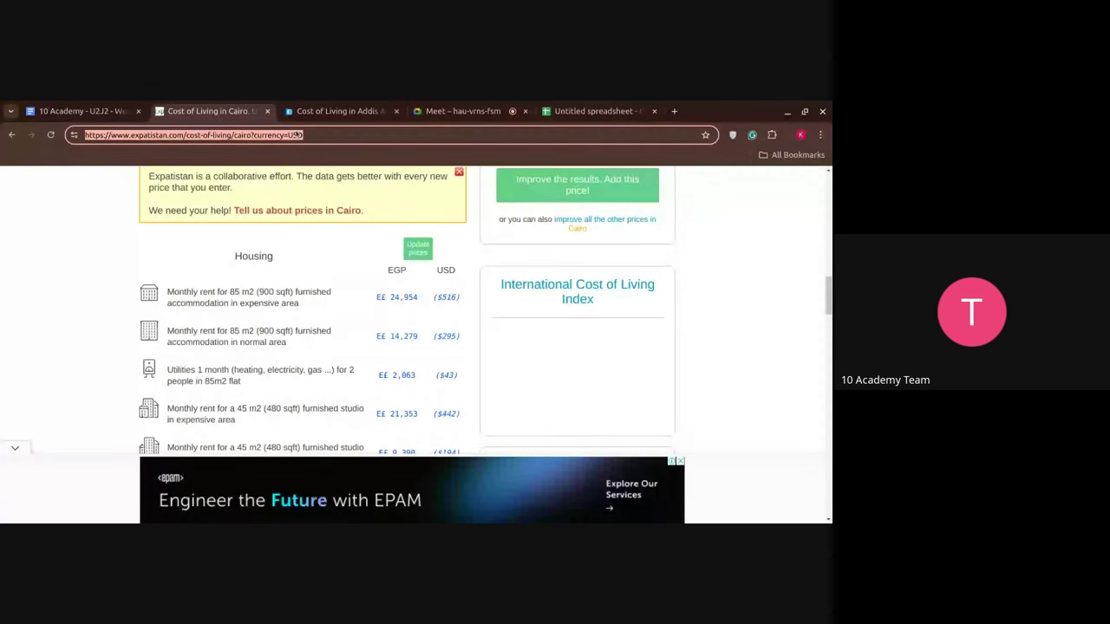
pyautogui.click(571, 117)
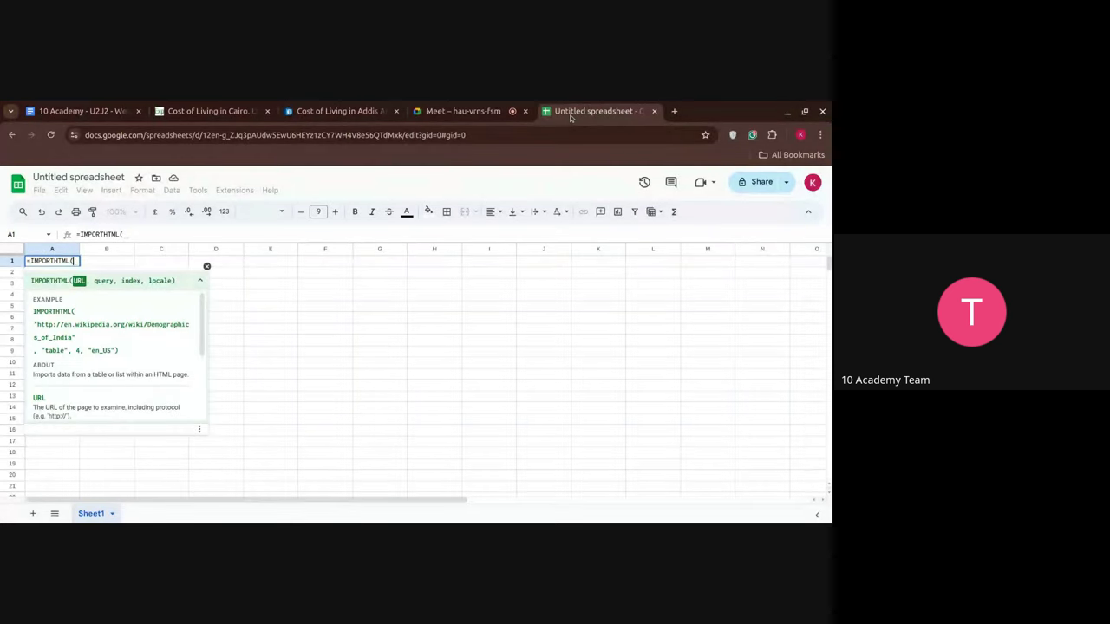
# - Complete A1's IMPORTHTML with the quoted Expatistan Cairo USD URL, "table" and index 1
pyautogui.write('"')
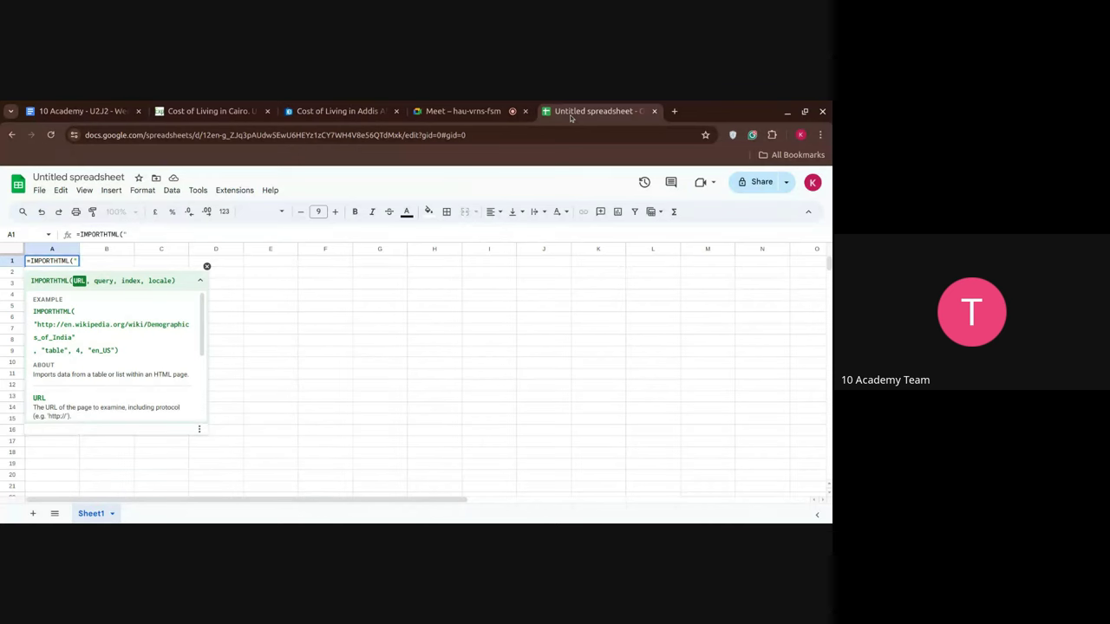
pyautogui.hotkey('ctrl', 'v')
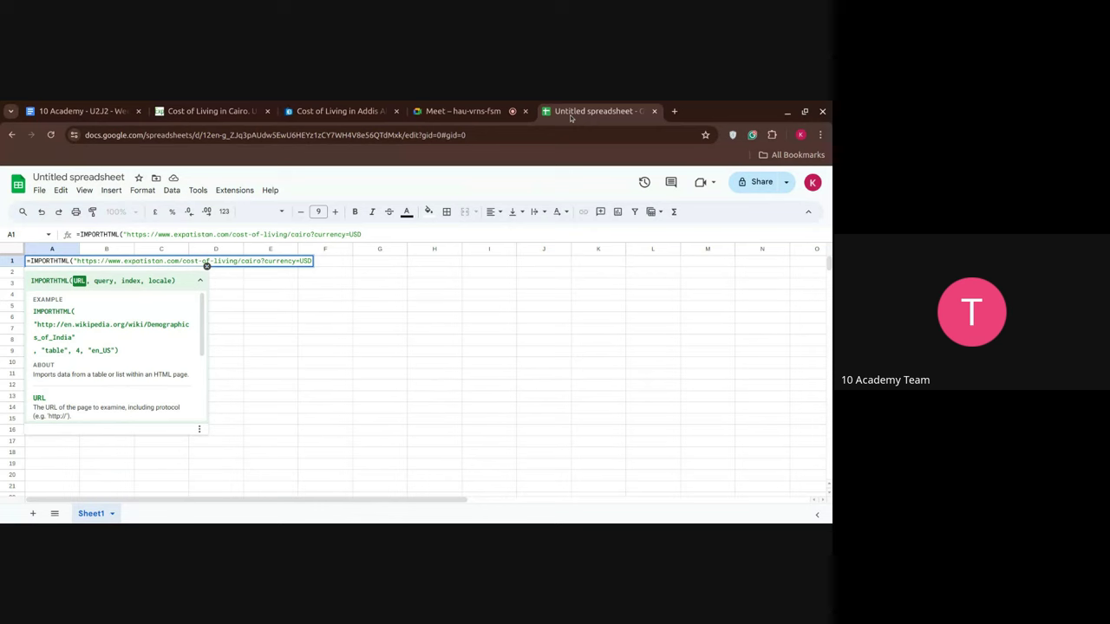
pyautogui.write('"')
pyautogui.write(',')
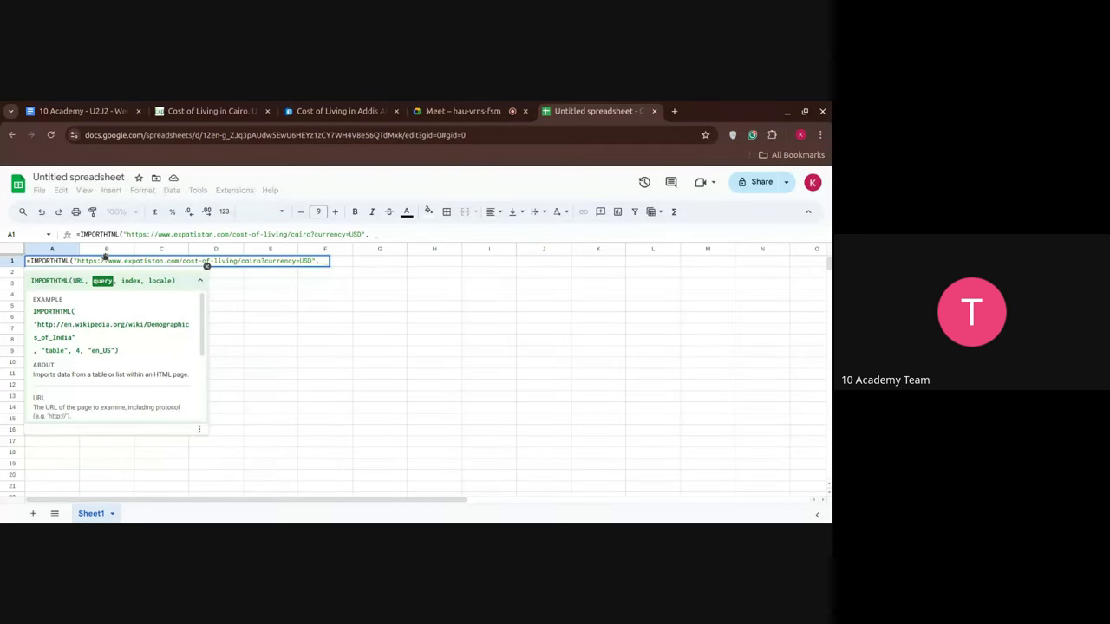
pyautogui.write(' "')
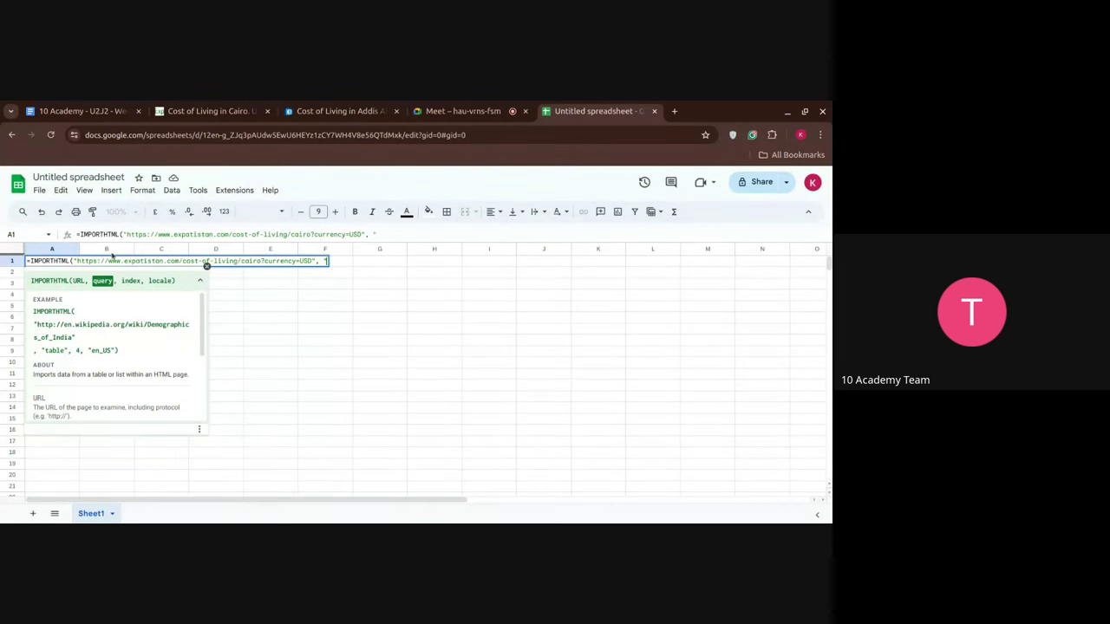
pyautogui.write('table')
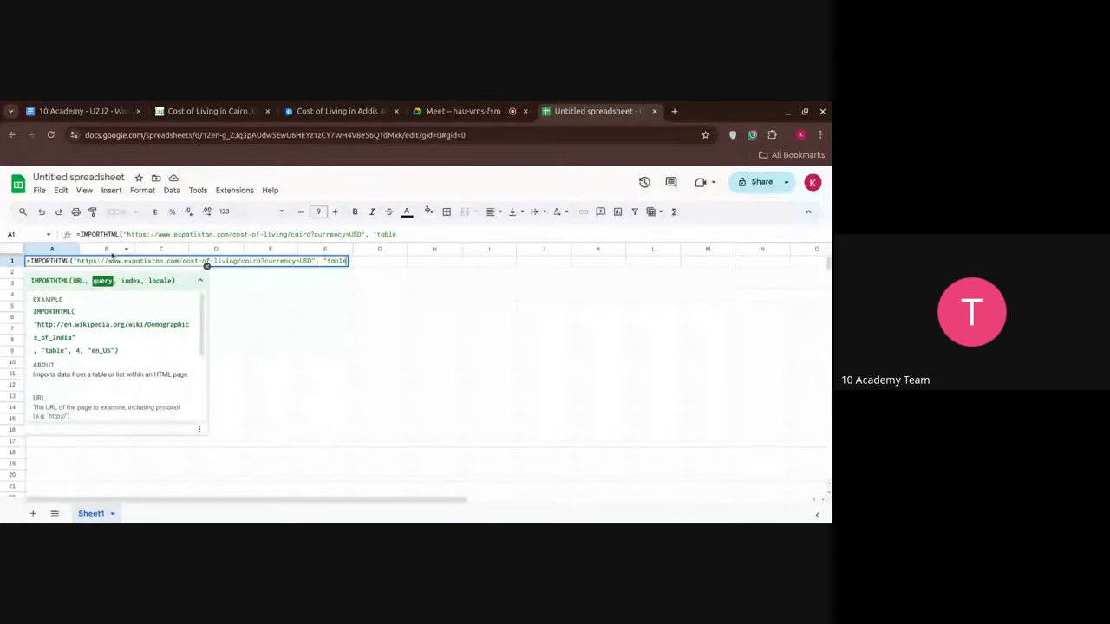
pyautogui.write('",')
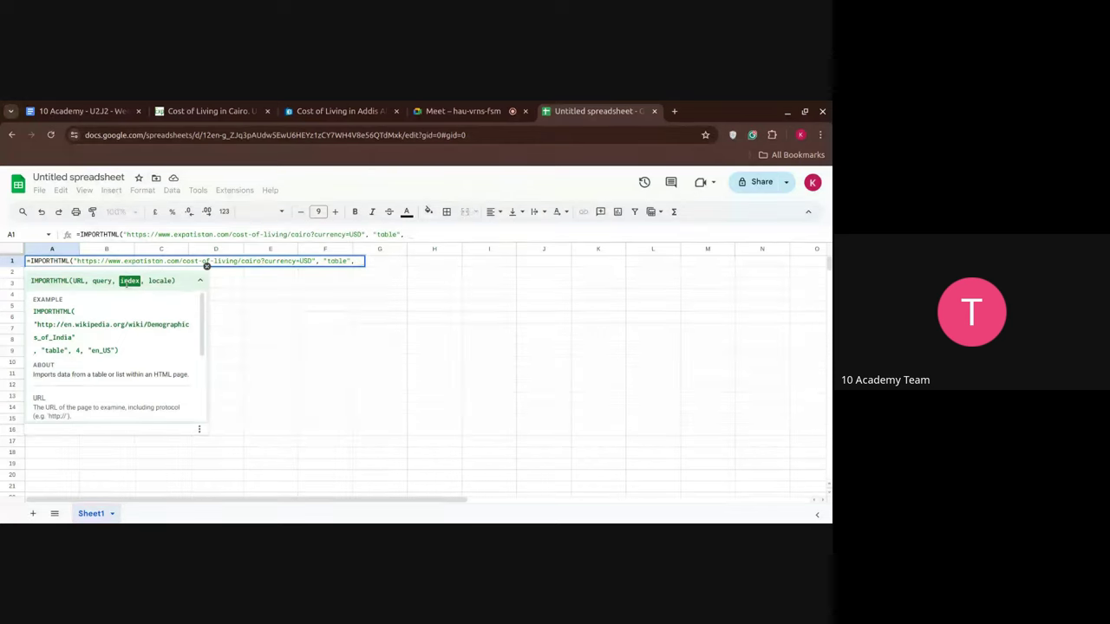
pyautogui.write('1')
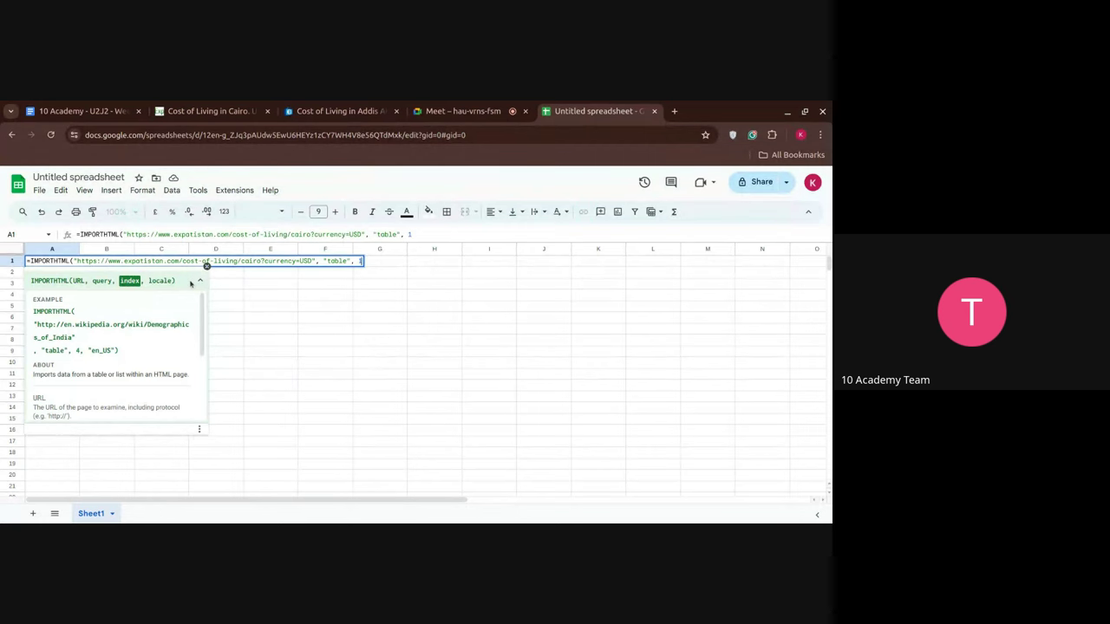
pyautogui.write(',')
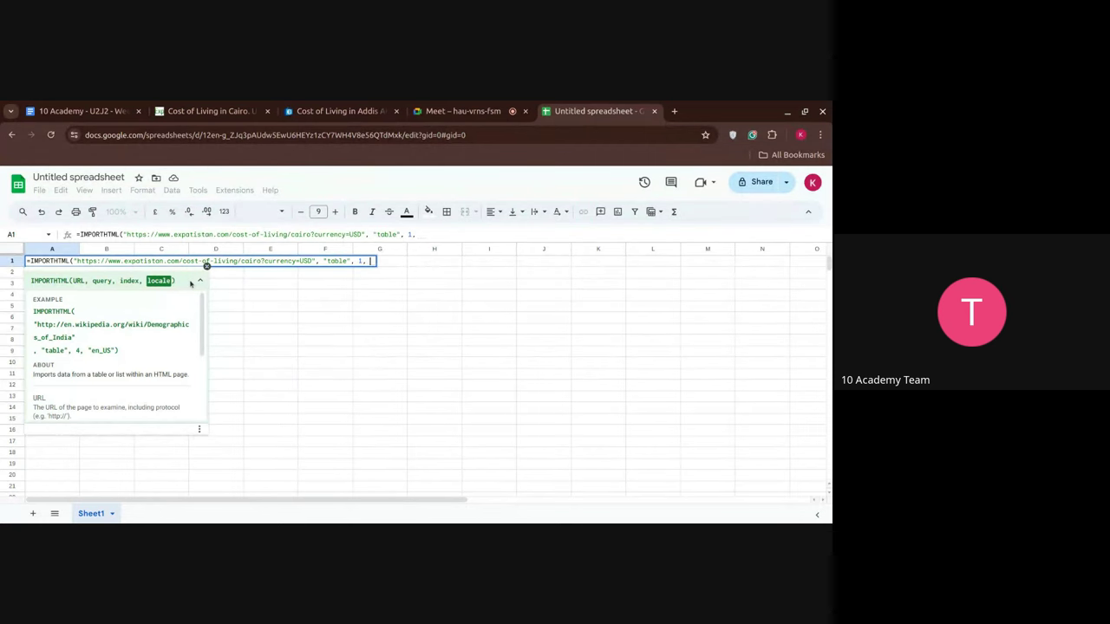
pyautogui.write(' )')
pyautogui.press('Return')
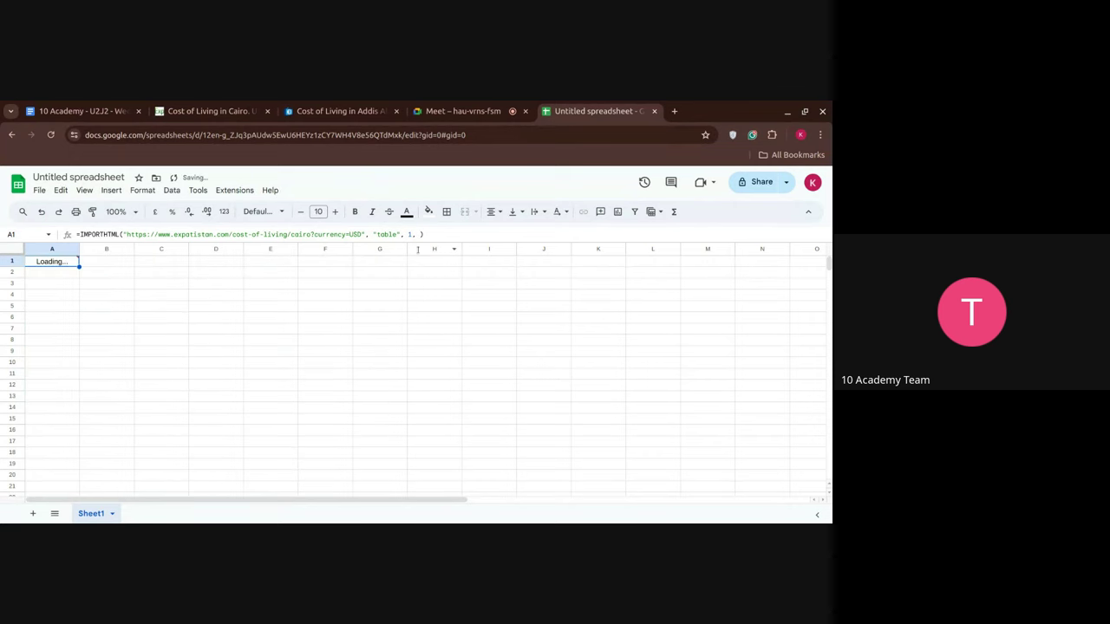
# - Add "en_US" as the locale argument to A1's formula so the Cairo tables load
pyautogui.press('Return')
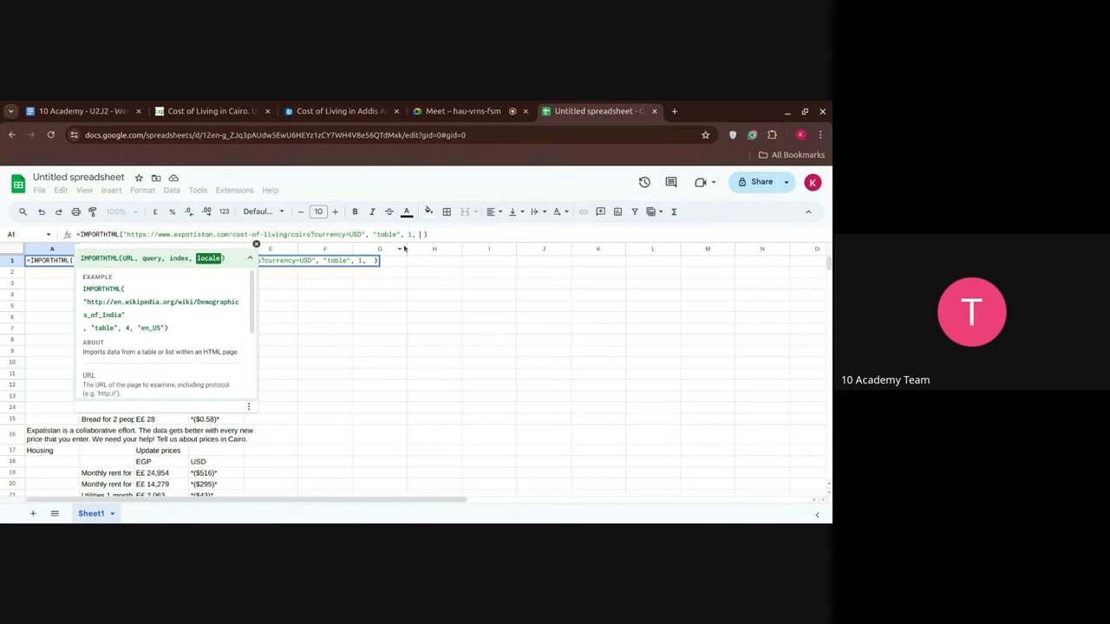
pyautogui.write('"')
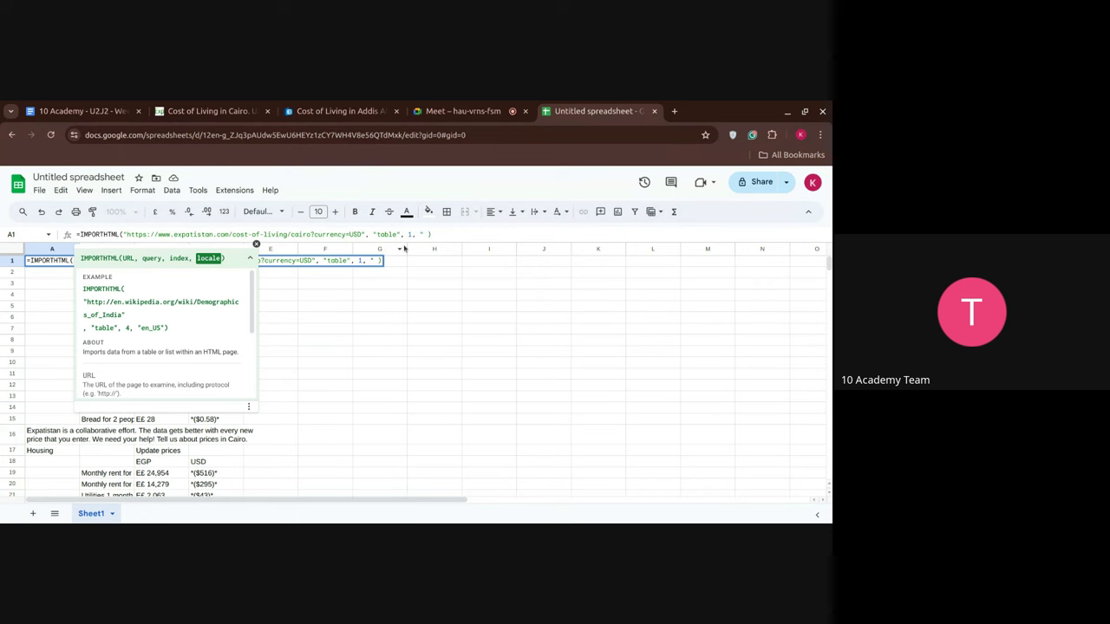
pyautogui.write('en_US"')
pyautogui.press('Return')
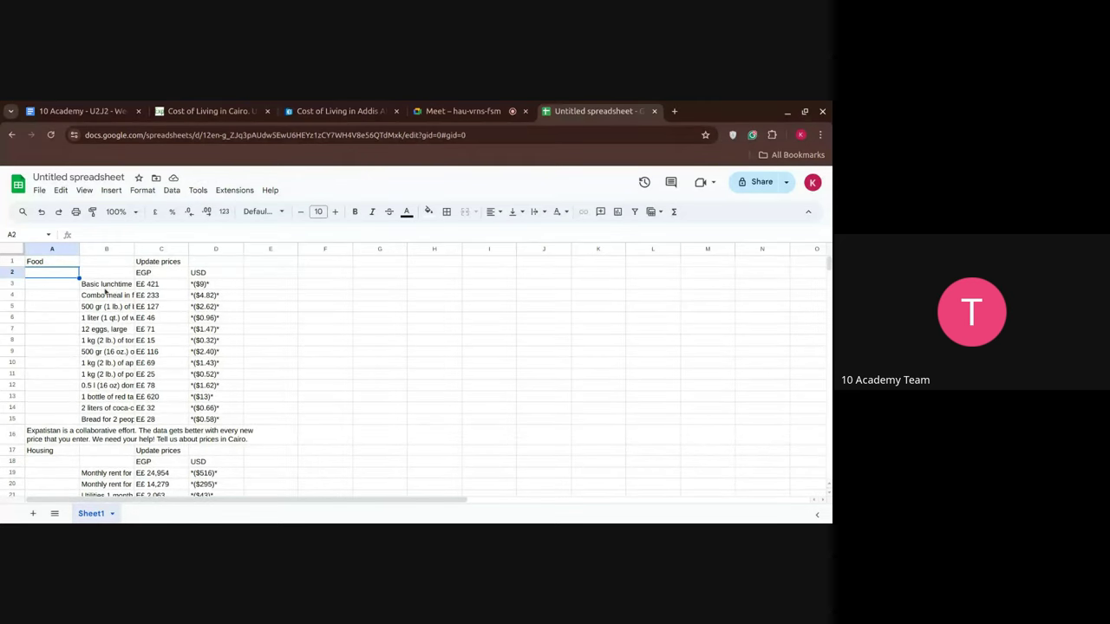
pyautogui.click(231, 117)
pyautogui.scroll(-3, 322, 356)
pyautogui.scroll(-2, 322, 356)
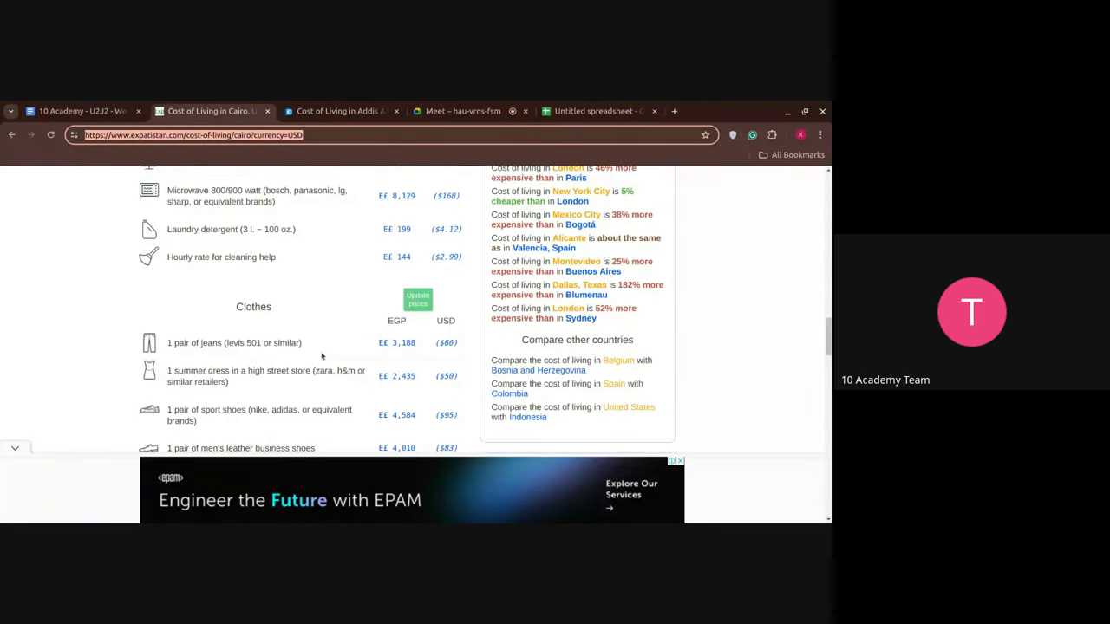
pyautogui.scroll(-3, 321, 356)
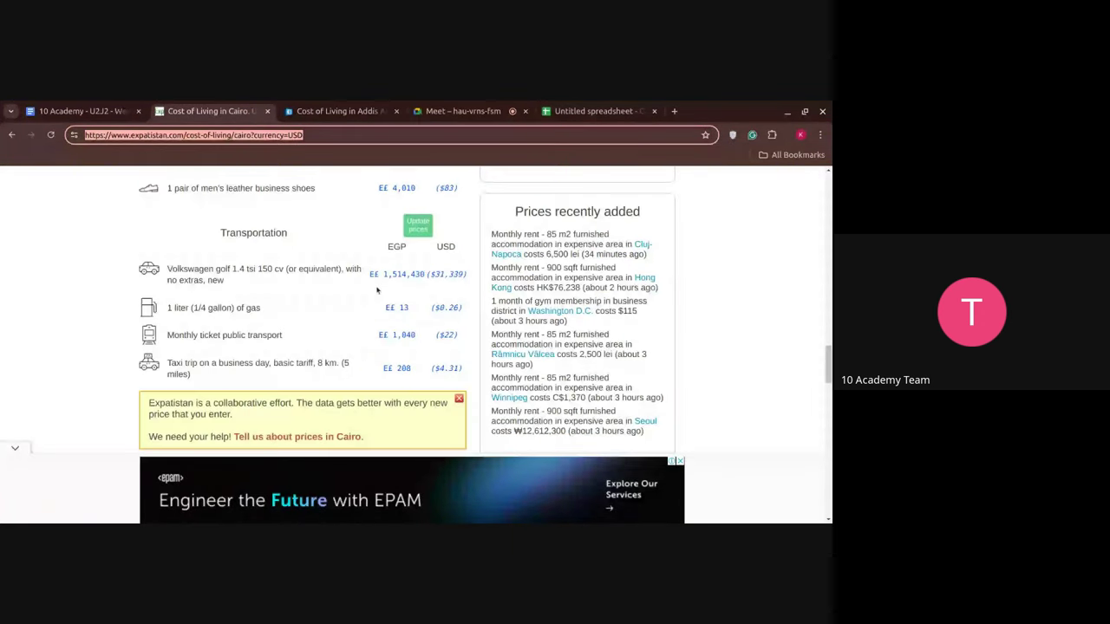
pyautogui.click(583, 110)
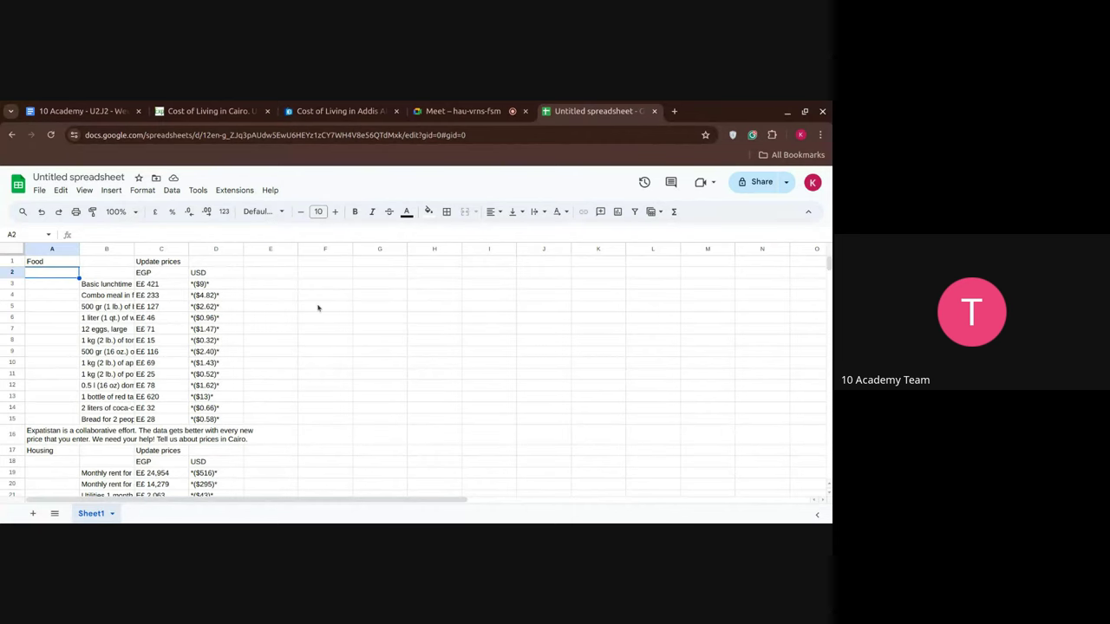
# - Return to the Google Meet call to read the new in-call chat messages
pyautogui.click(450, 111)
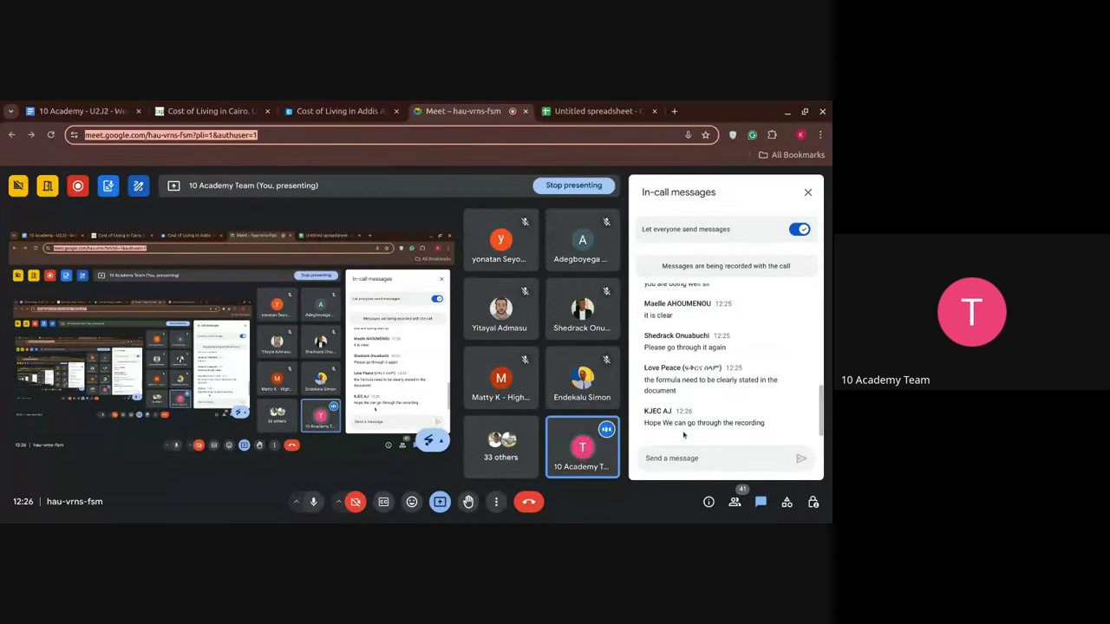
# - Review the Cairo transportation prices on Expatistan, check the Meet call, then return to the spreadsheet
pyautogui.click(208, 111)
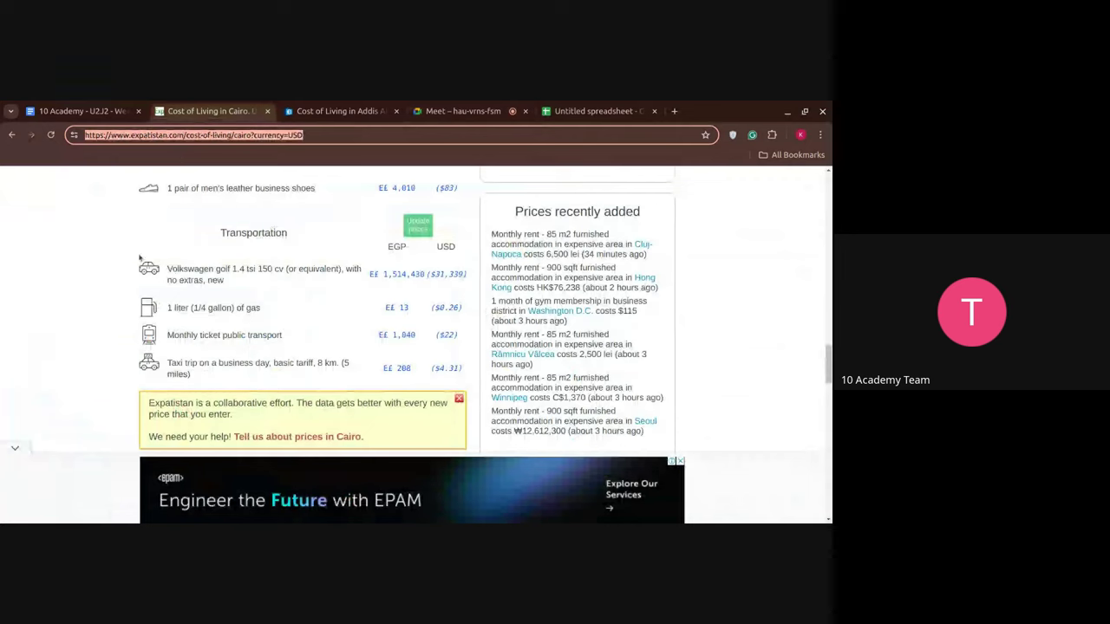
pyautogui.moveTo(139, 258); pyautogui.dragTo(408, 368)
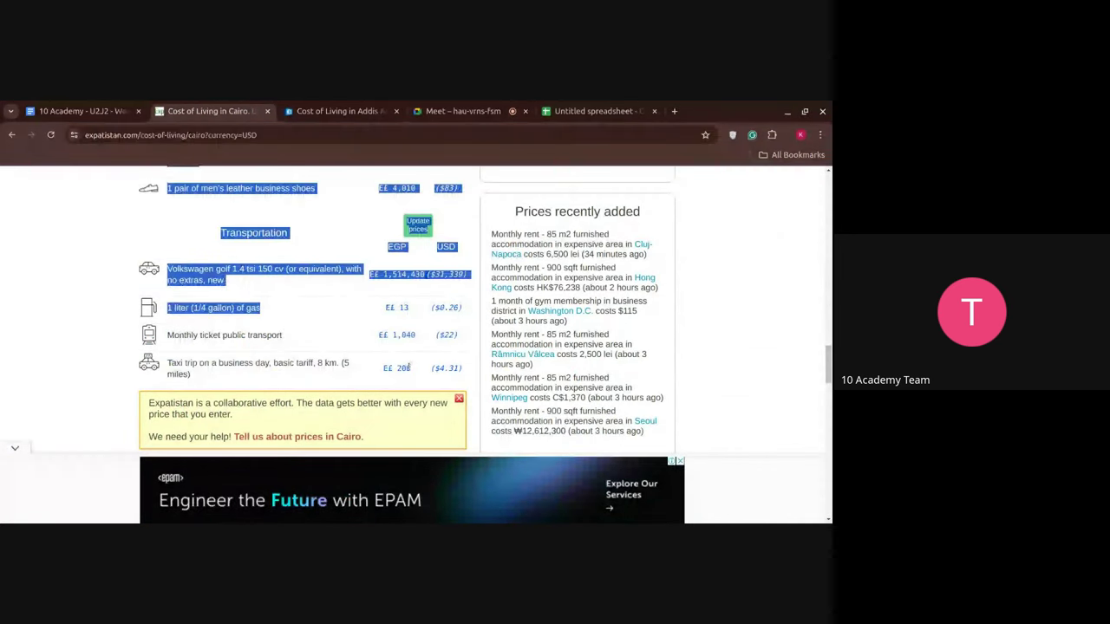
pyautogui.click(67, 302)
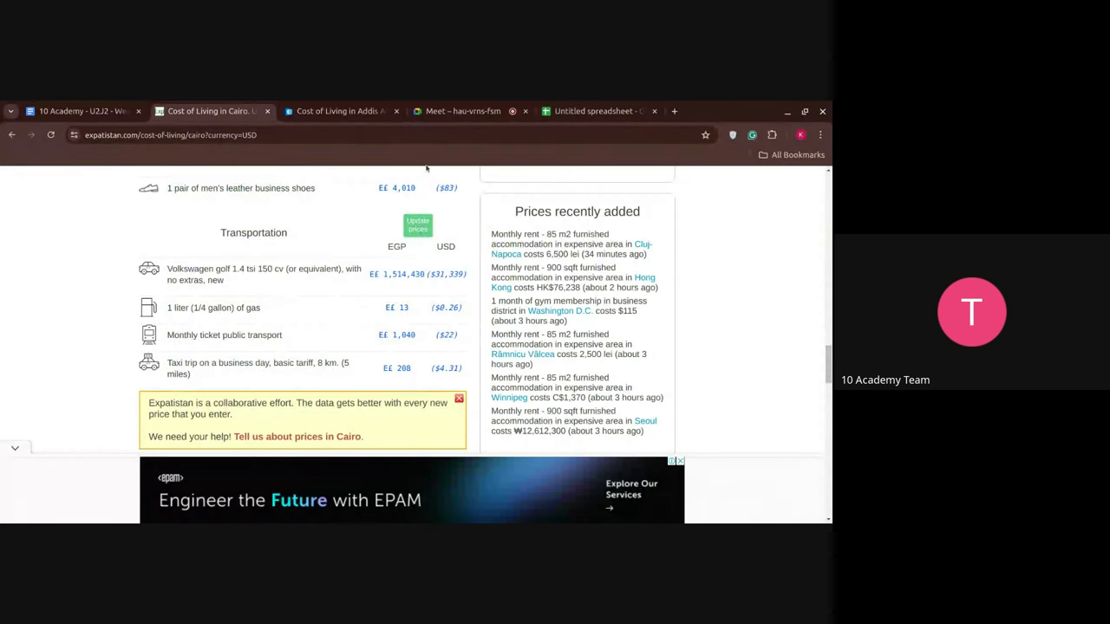
pyautogui.click(449, 115)
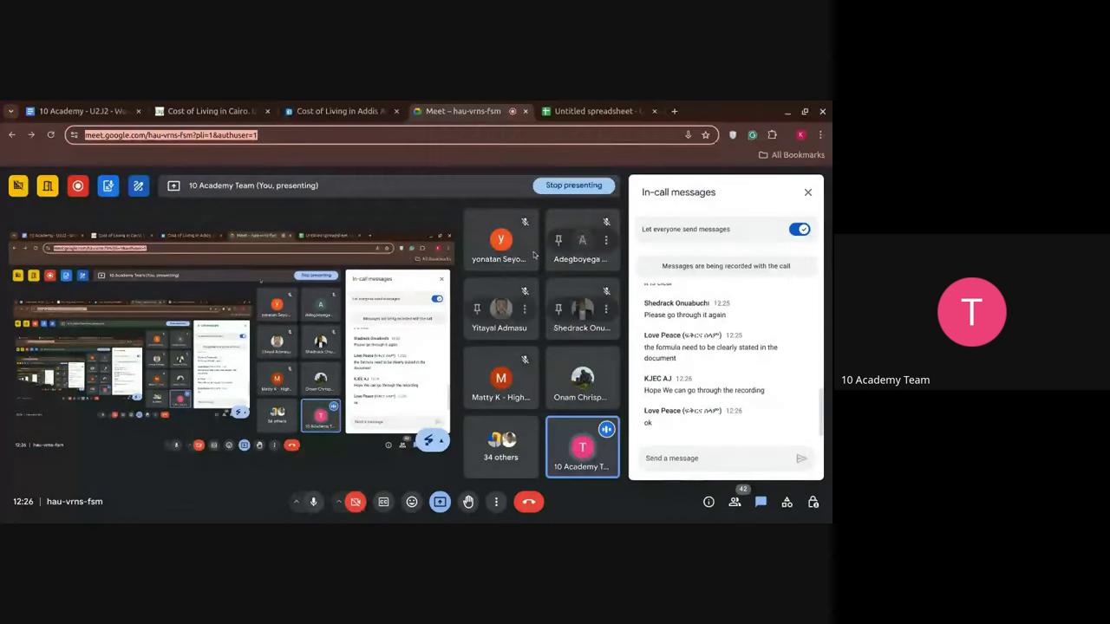
pyautogui.click(574, 111)
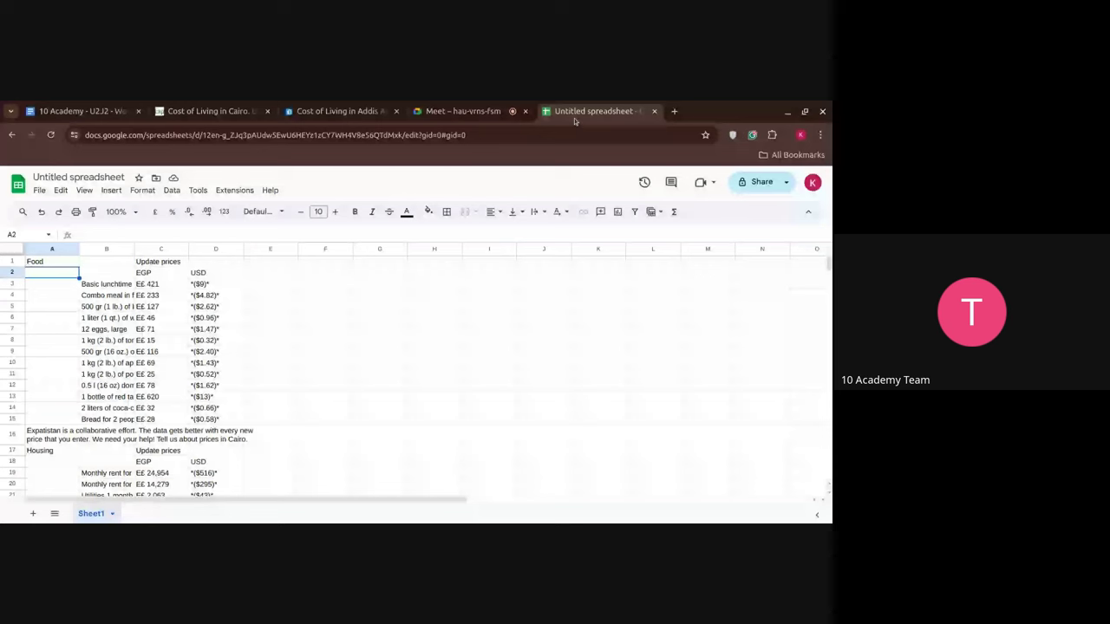
# - Delete A1's IMPORTHTML formula and all imported Cairo price data from the whole sheet
pyautogui.click(59, 265)
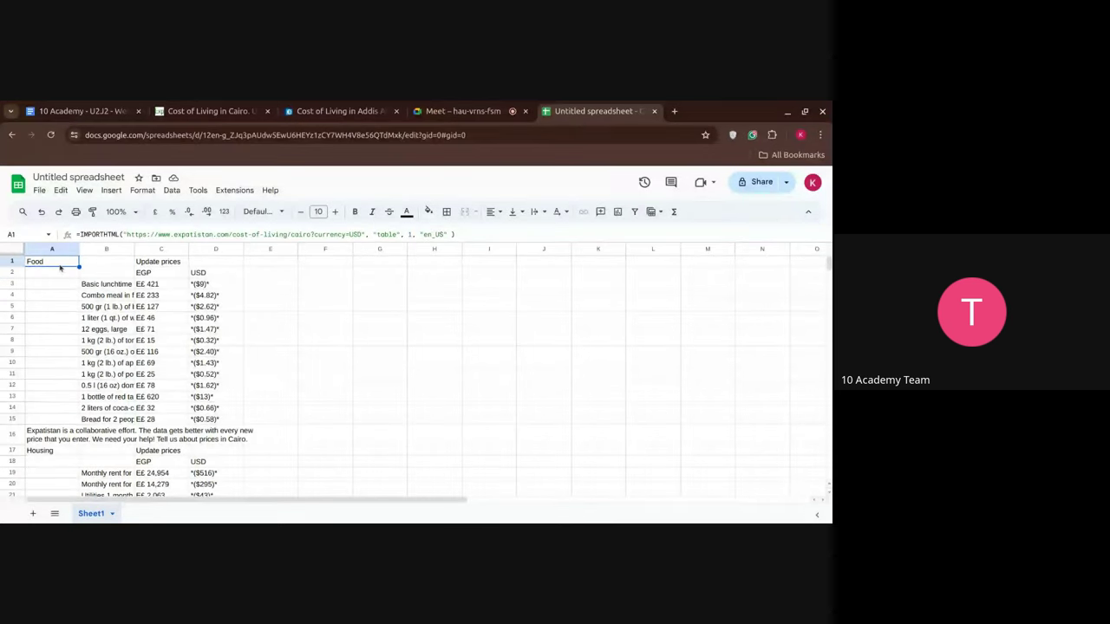
pyautogui.hotkey('ctrl', 'a')
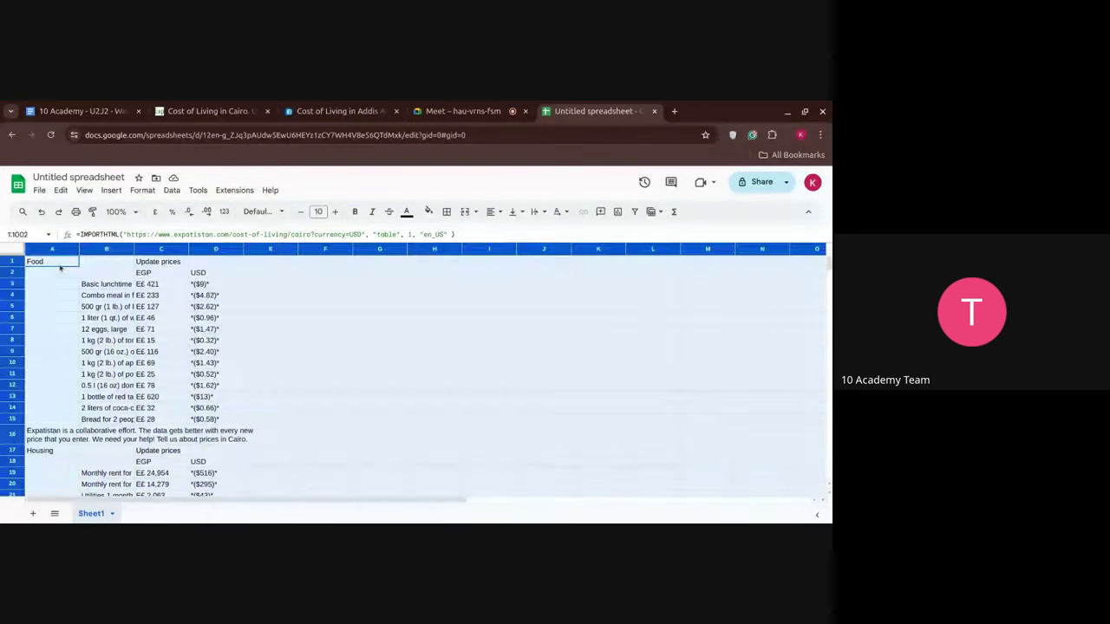
pyautogui.click(60, 268)
pyautogui.hotkey('ctrl', 'a')
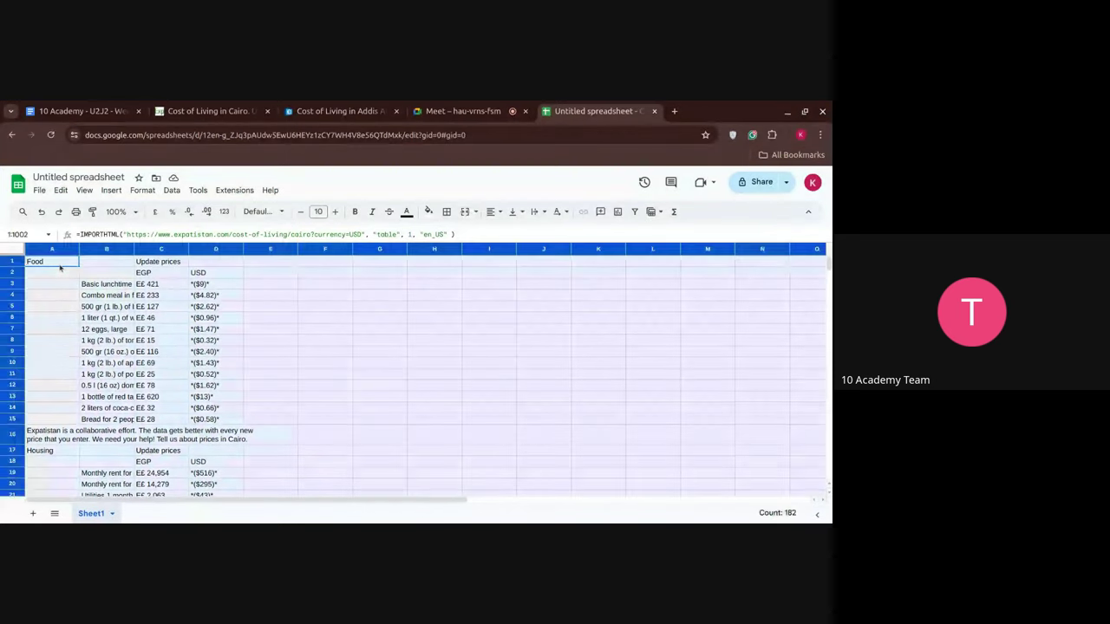
pyautogui.press('Delete')
pyautogui.click(60, 268)
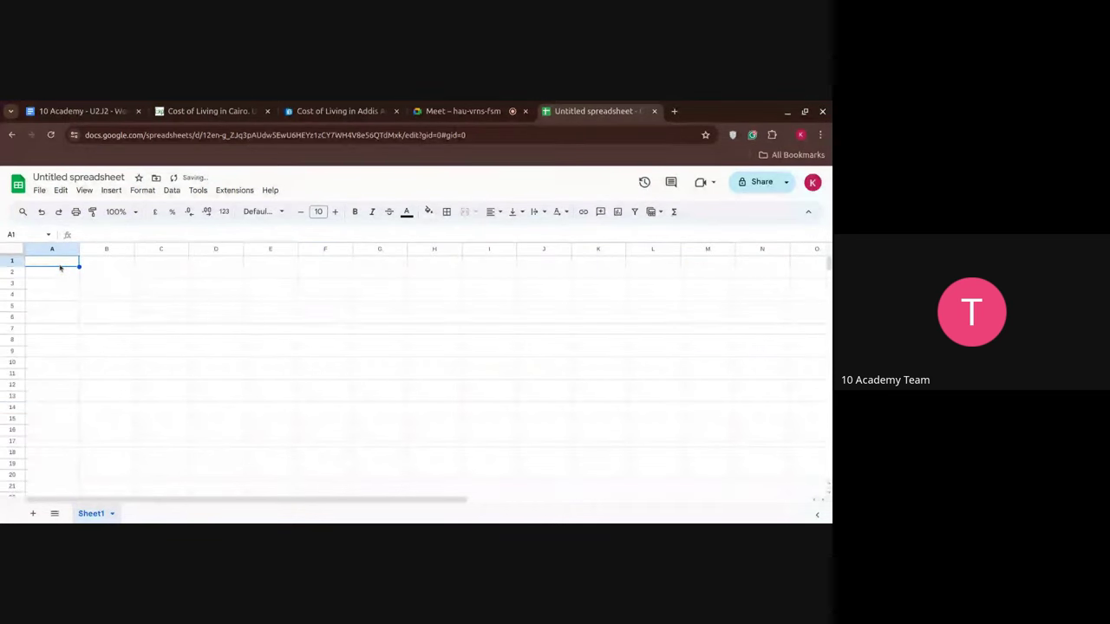
pyautogui.hotkey('ctrl', 'a')
pyautogui.click(63, 266)
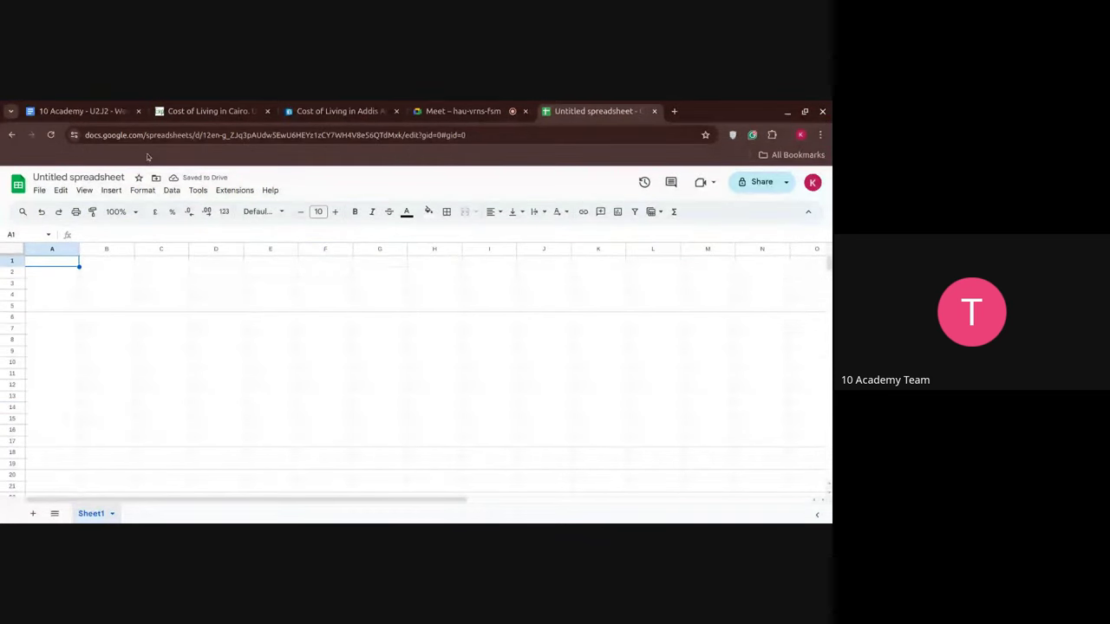
# - Insert a blank IMPORTHTML function into cell A4 from the Web function category
pyautogui.click(111, 192)
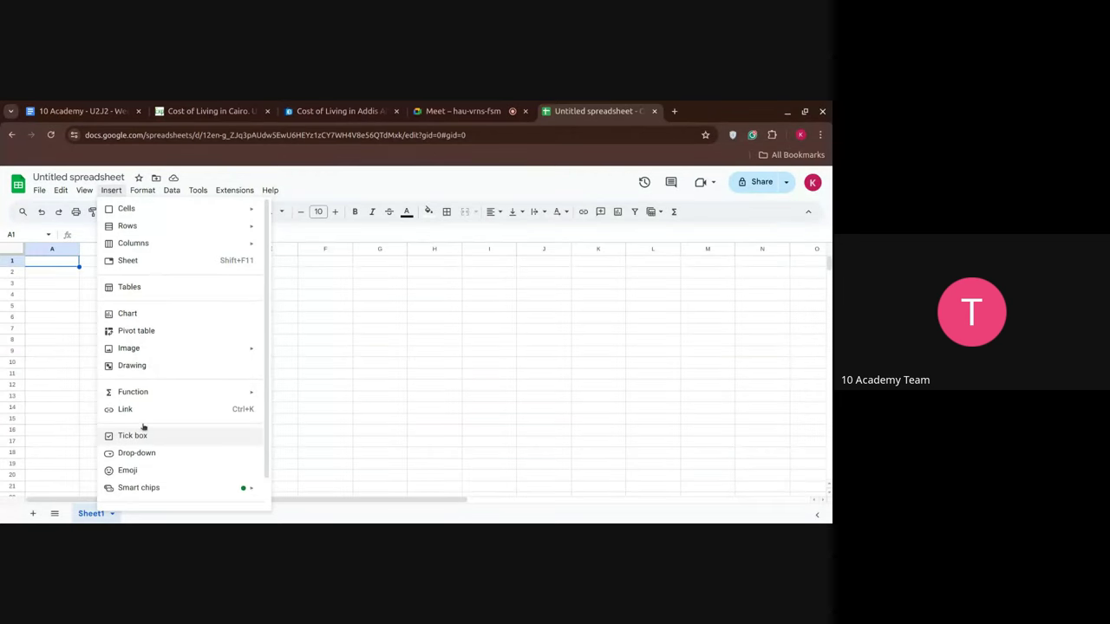
pyautogui.click(52, 295)
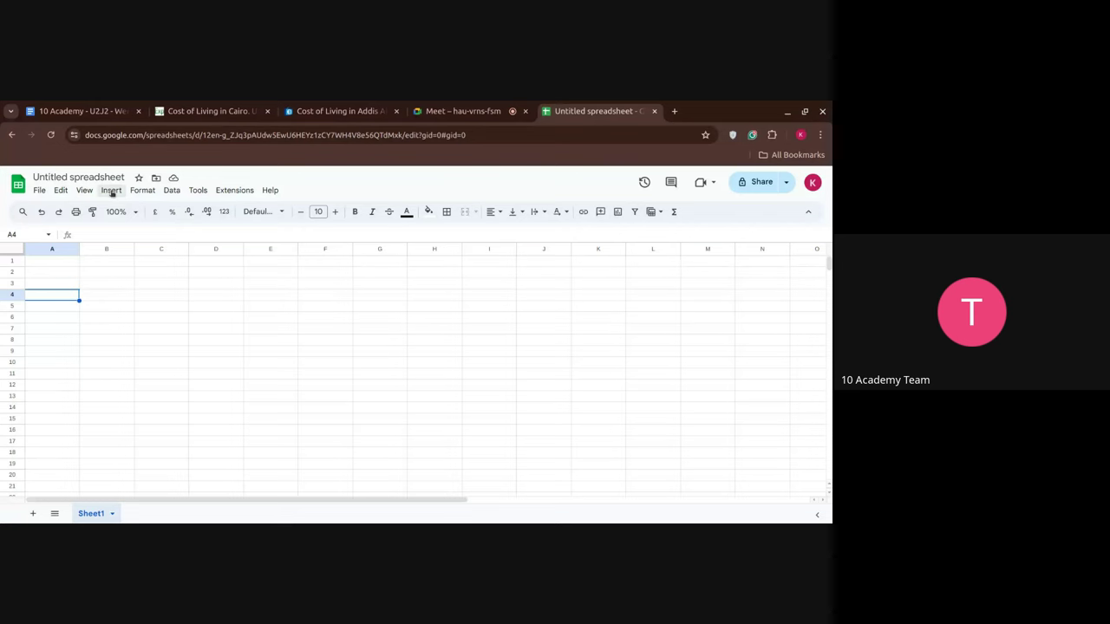
pyautogui.click(112, 193)
pyautogui.moveTo(208, 398)
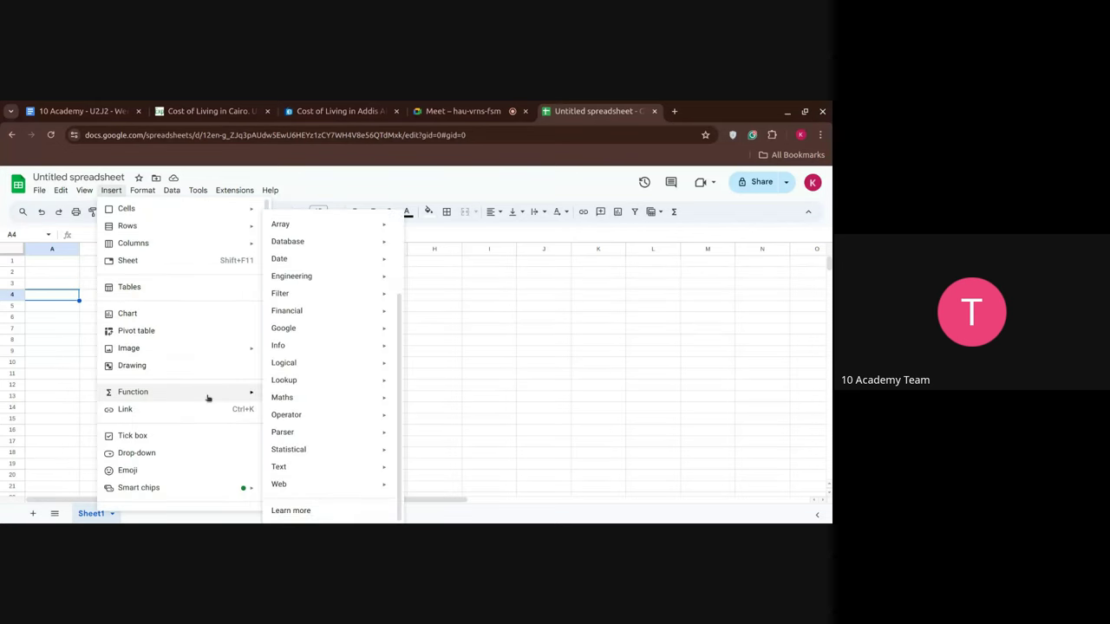
pyautogui.moveTo(353, 484)
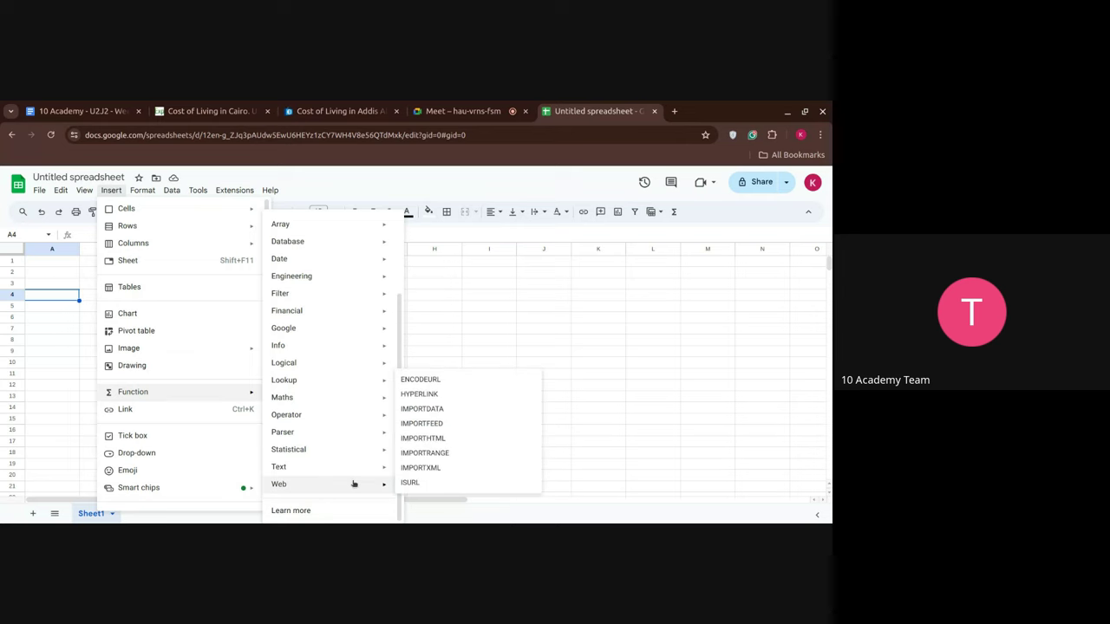
pyautogui.scroll(3, 353, 451)
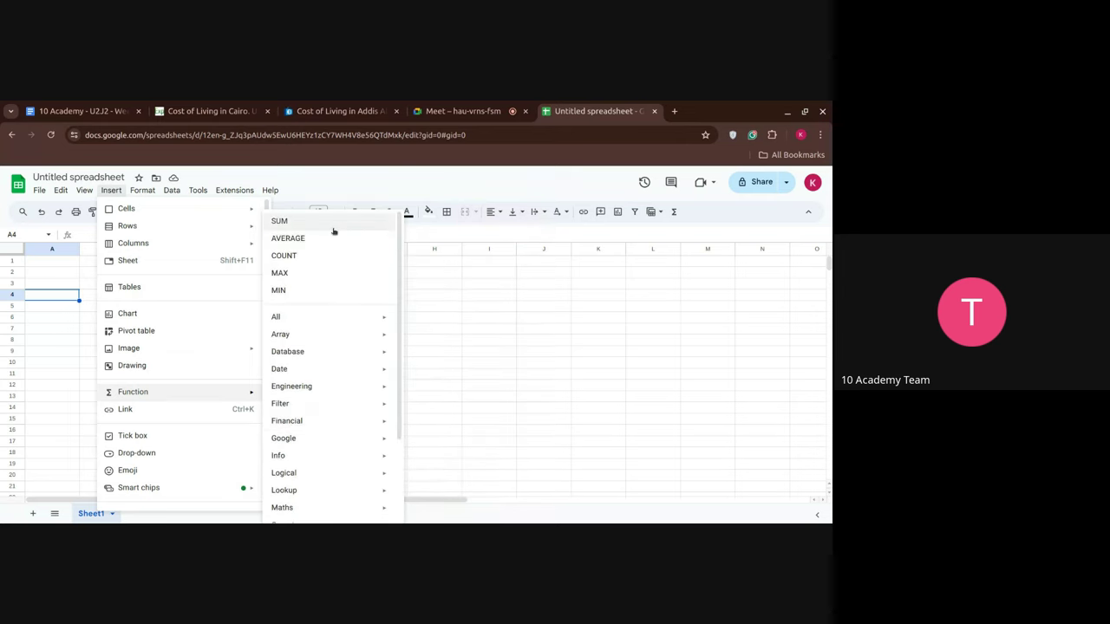
pyautogui.scroll(-2, 335, 504)
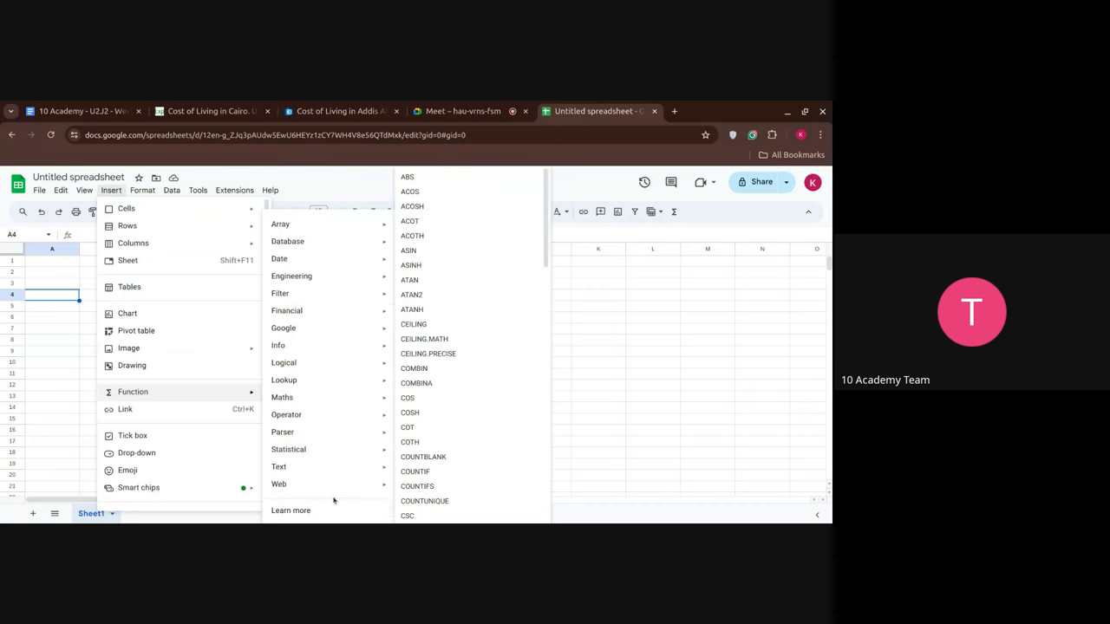
pyautogui.moveTo(343, 484)
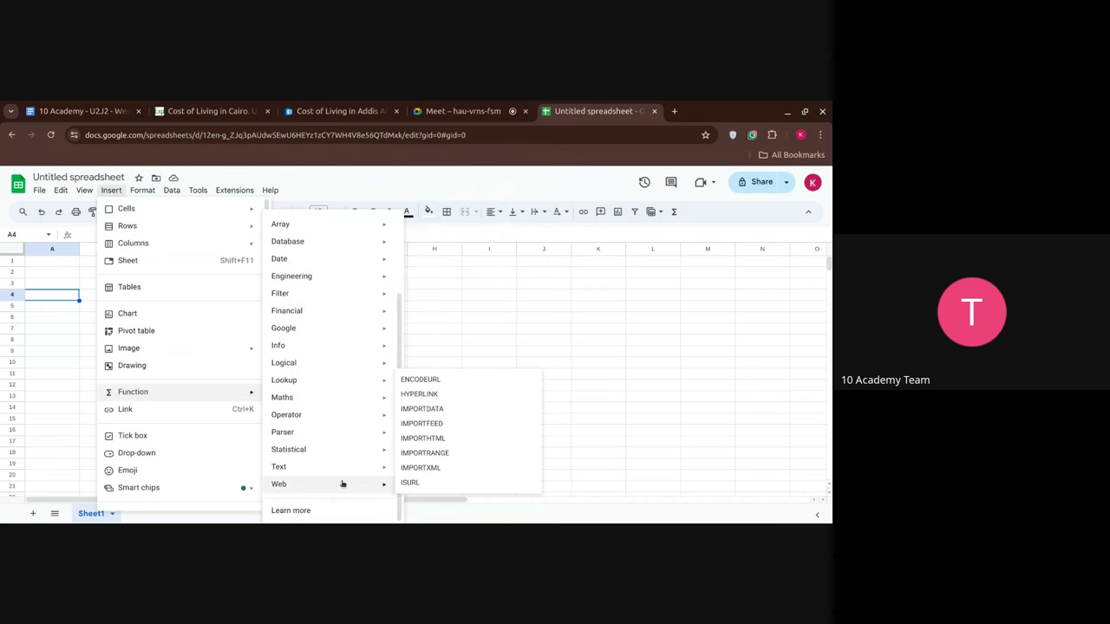
pyautogui.click(417, 439)
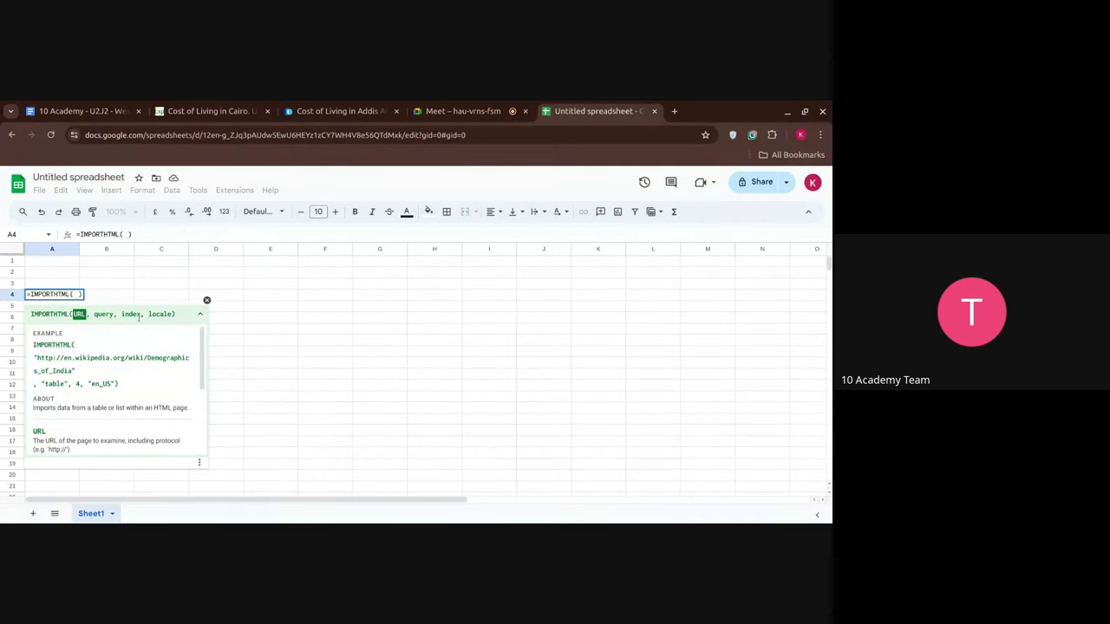
# - Copy the Expatistan Cairo prices page URL
pyautogui.click(232, 119)
pyautogui.click(224, 136)
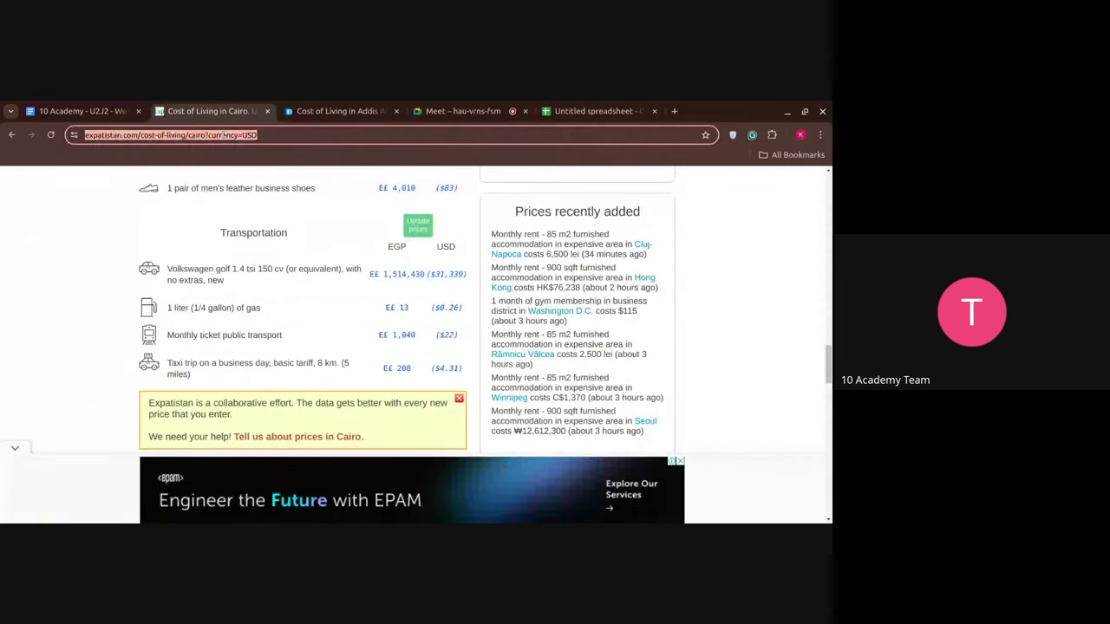
pyautogui.press('Escape')
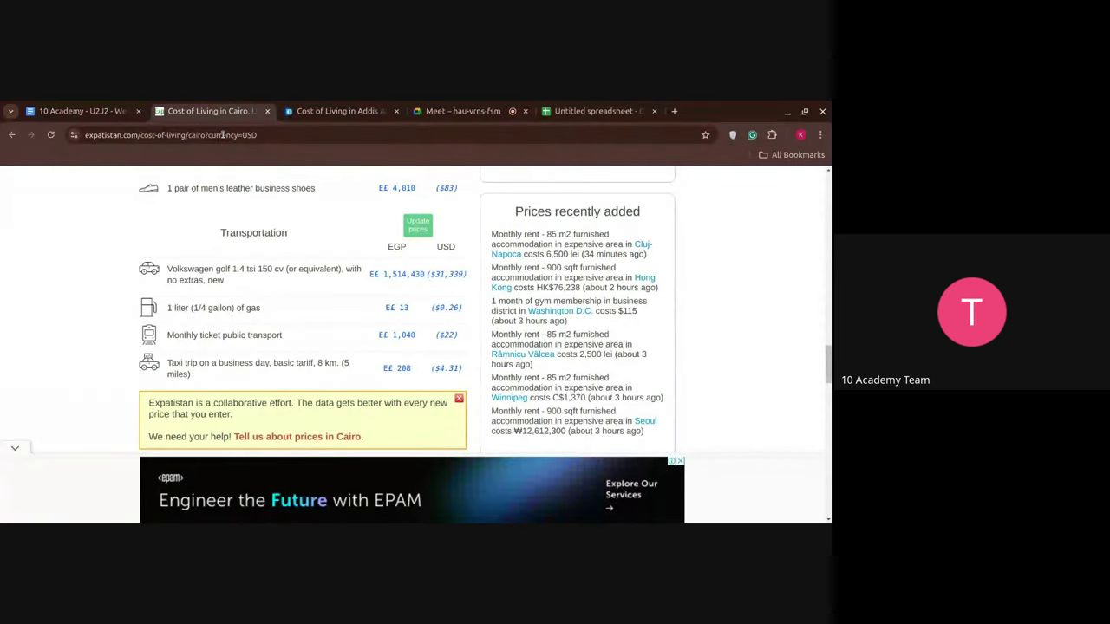
pyautogui.click(223, 135)
pyautogui.hotkey('ctrl', 'c')
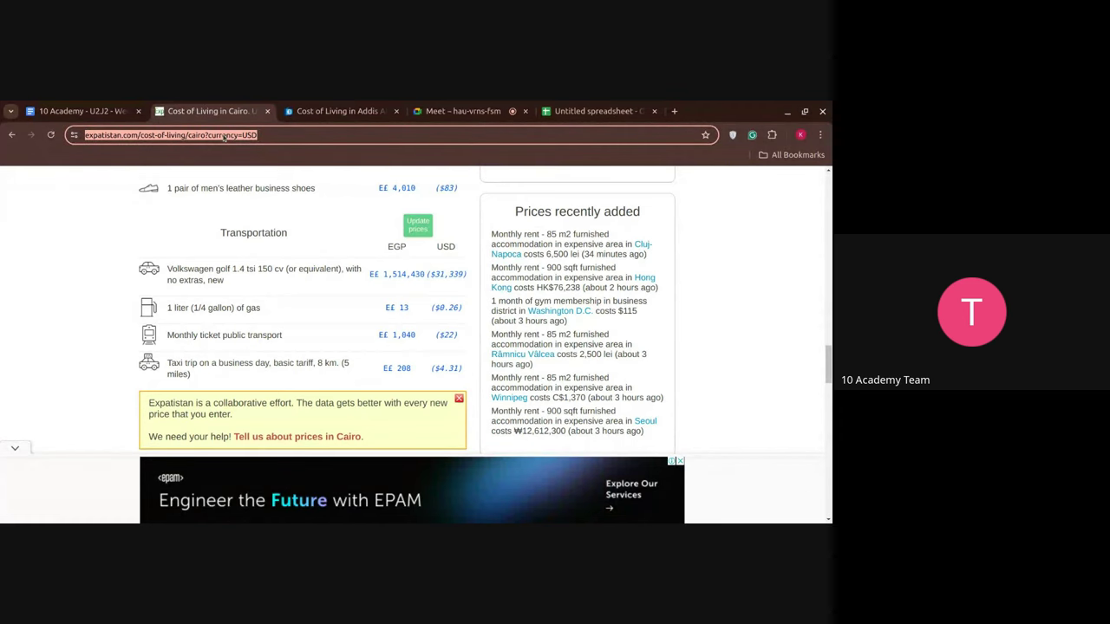
pyautogui.click(599, 111)
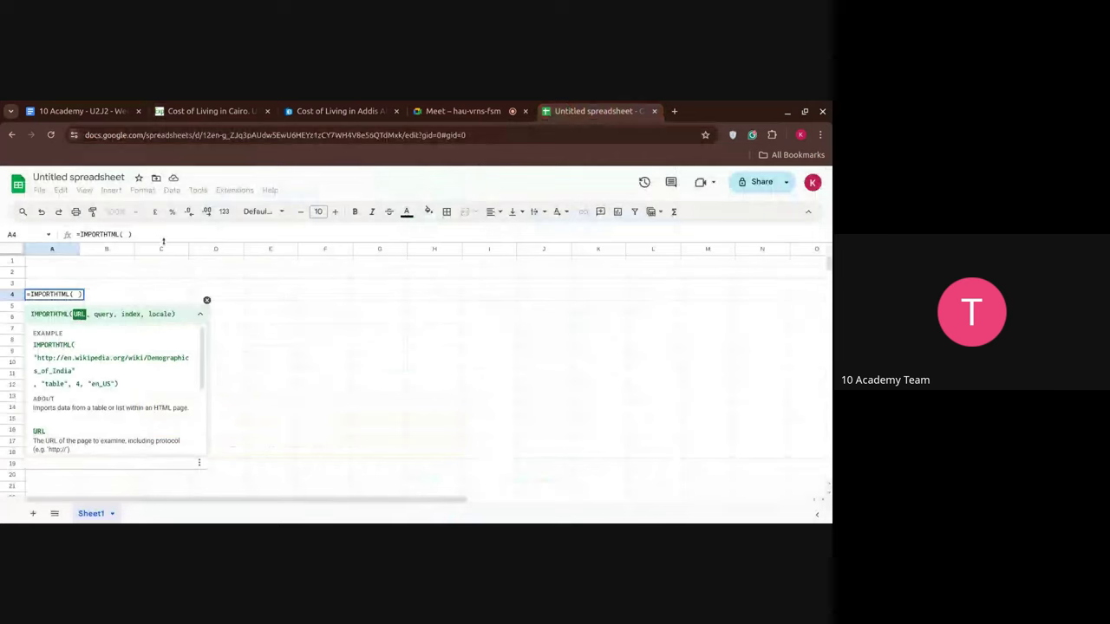
# - Complete A4's IMPORTHTML with the quoted Cairo URL, "table" and index 1, and enter it
pyautogui.write('"')
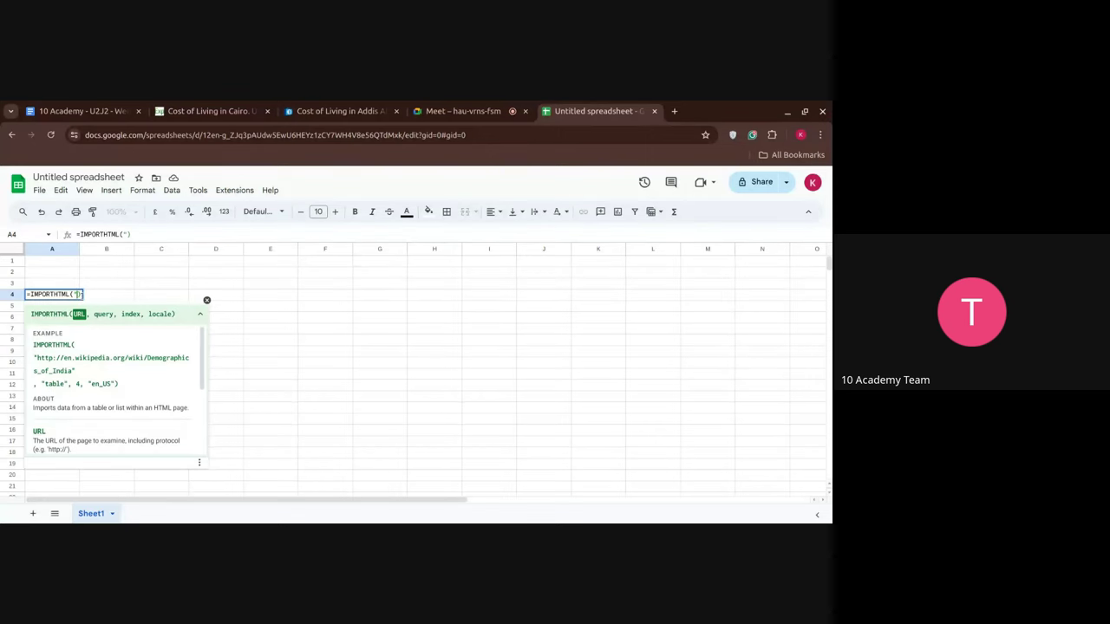
pyautogui.hotkey('ctrl', 'v')
pyautogui.hotkey('ctrl', 'z')
pyautogui.hotkey('ctrl', 'v')
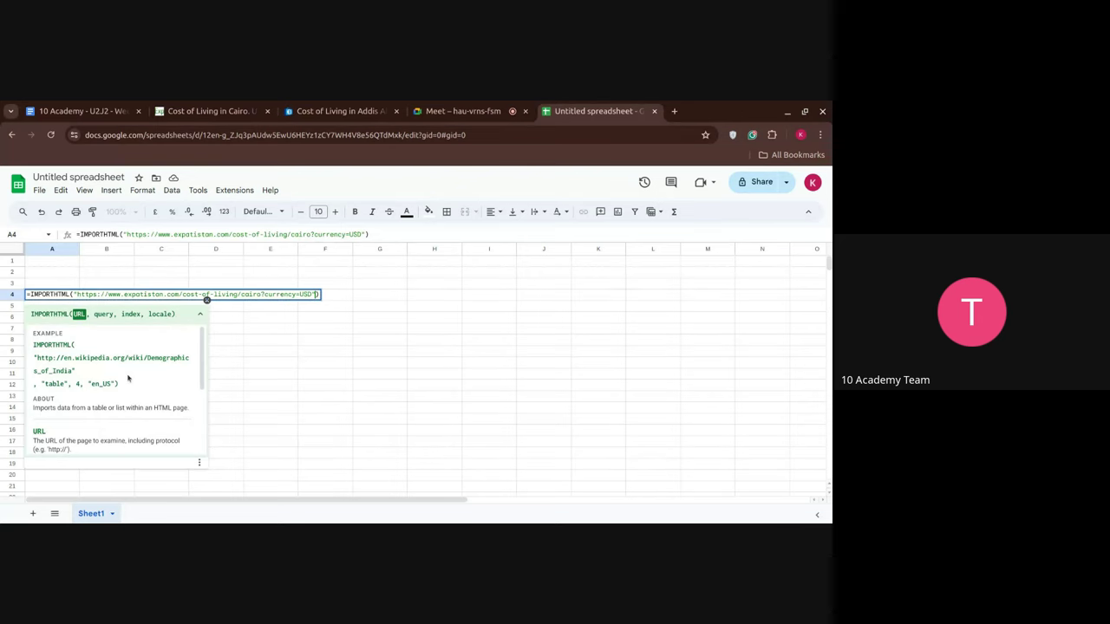
pyautogui.hotkey('ctrl', 'z')
pyautogui.hotkey('ctrl', 'v')
pyautogui.write(', ')
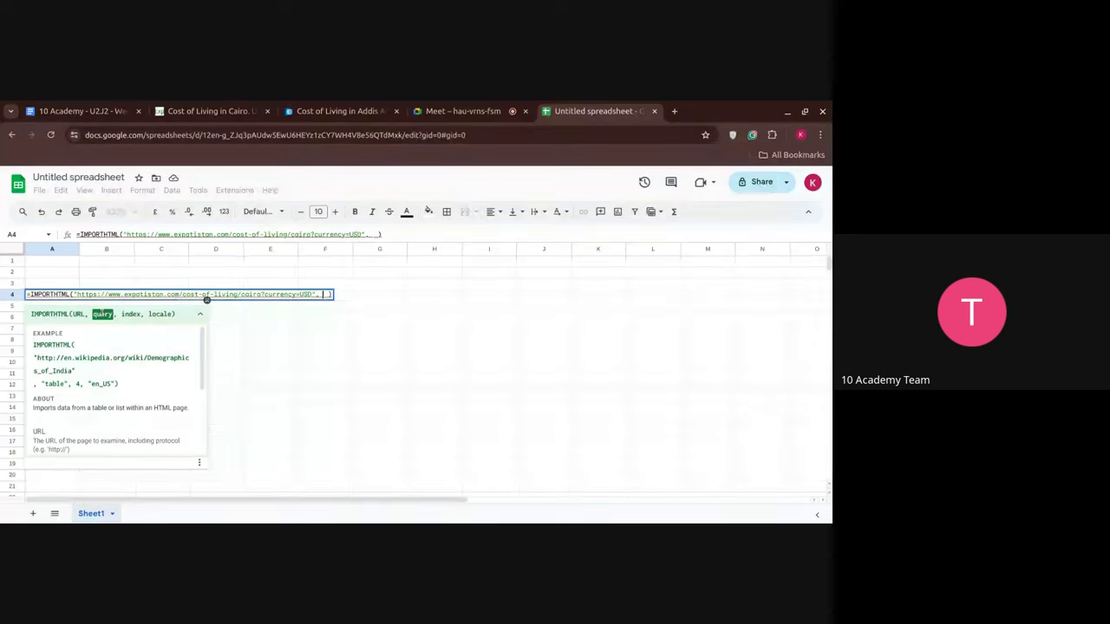
pyautogui.write(' "tab')
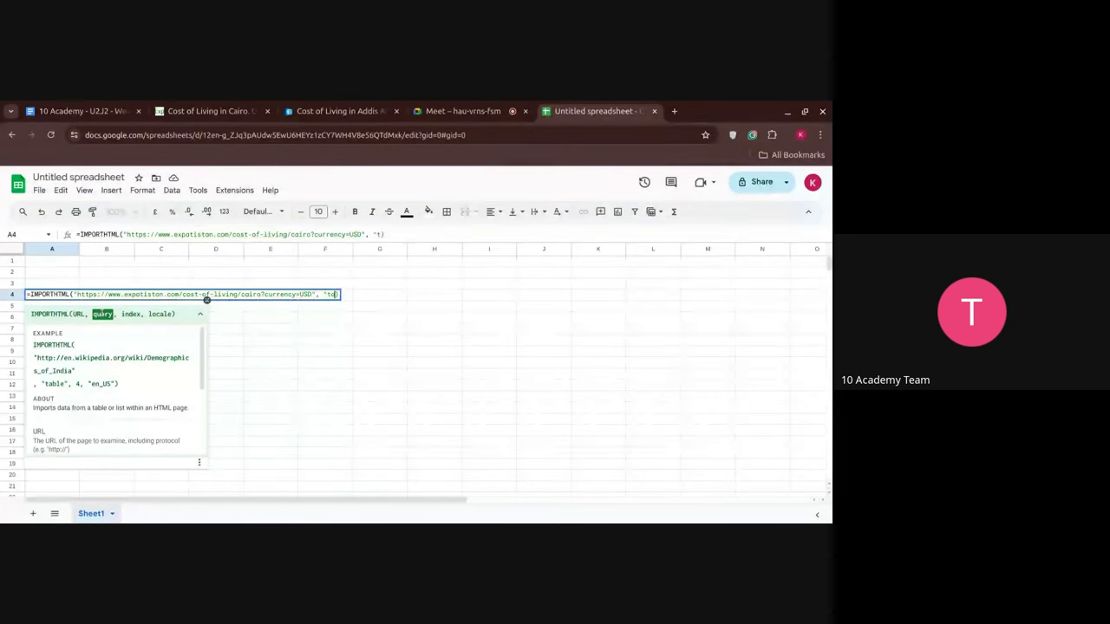
pyautogui.press('BackSpace')
pyautogui.write('le')
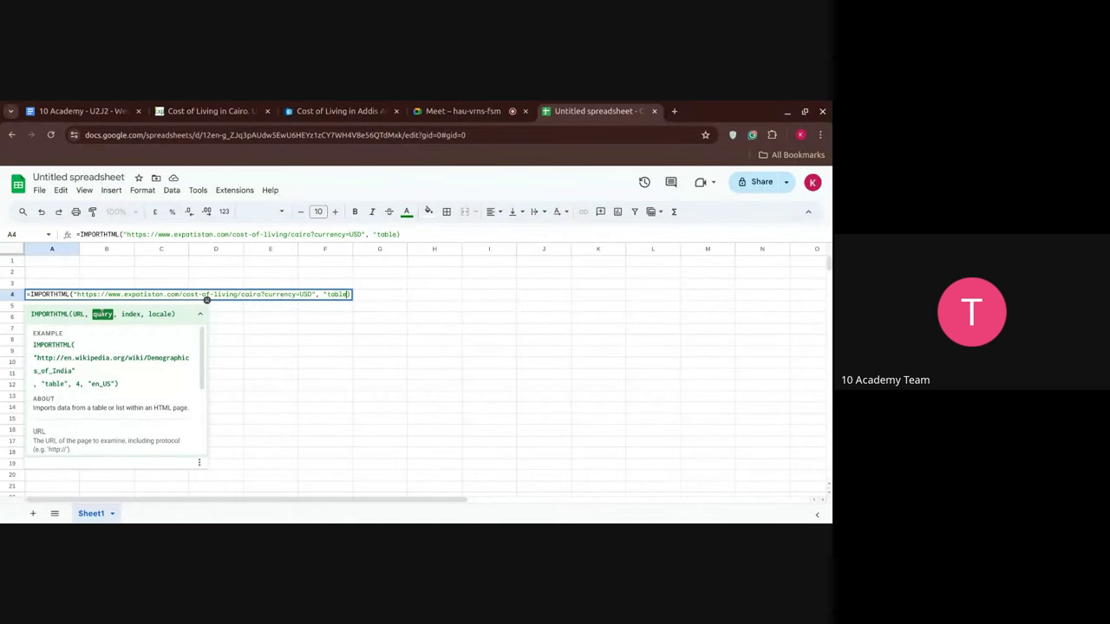
pyautogui.write('",')
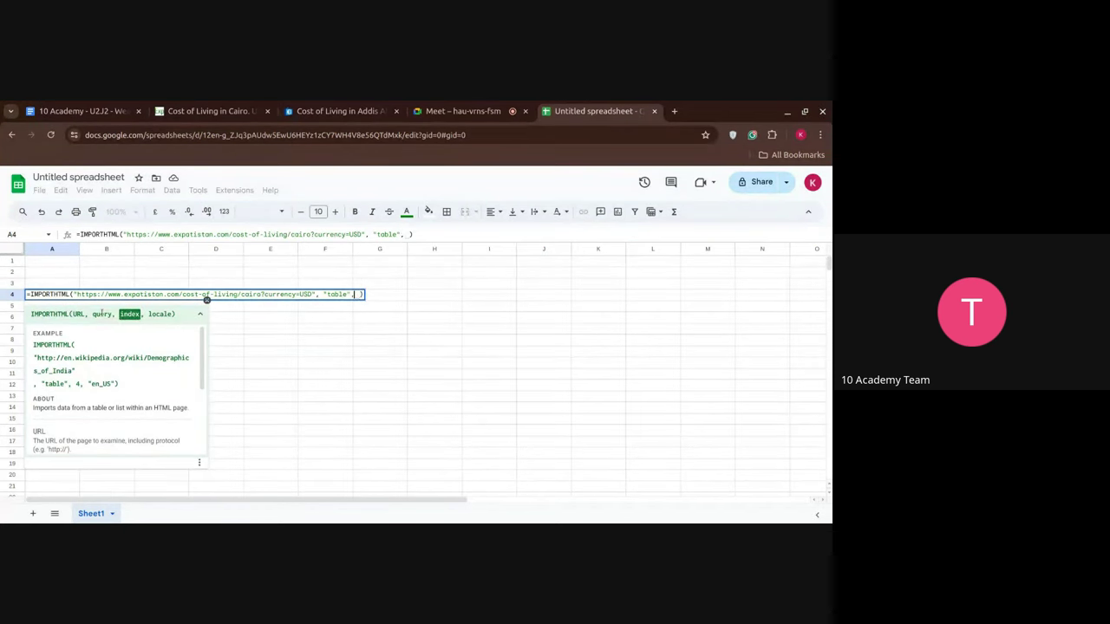
pyautogui.press('BackSpace')
pyautogui.write('1')
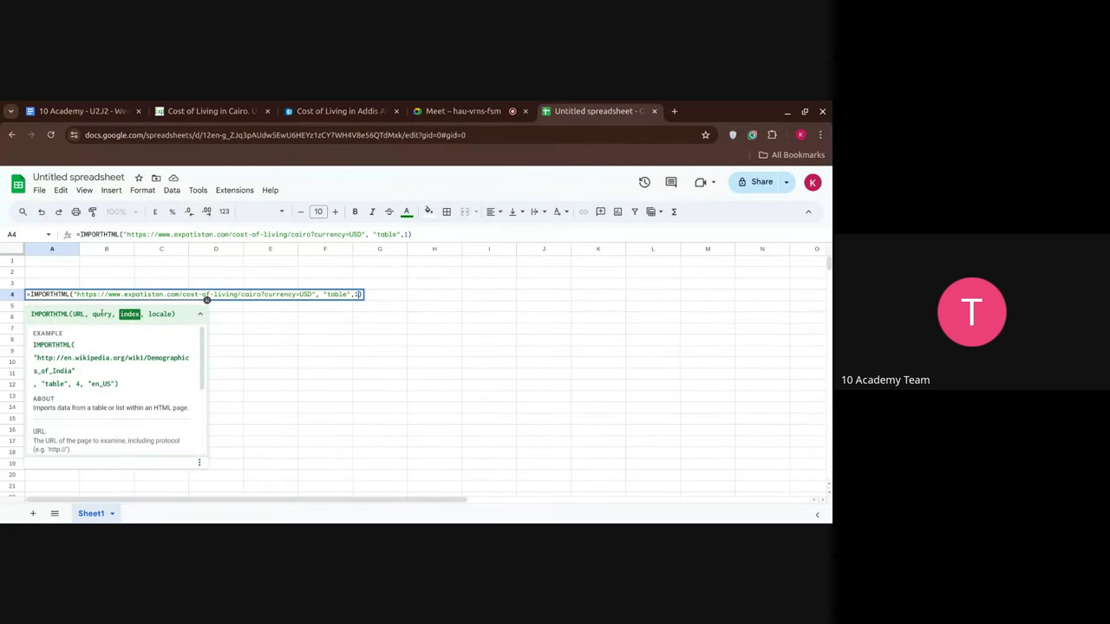
pyautogui.press('Return')
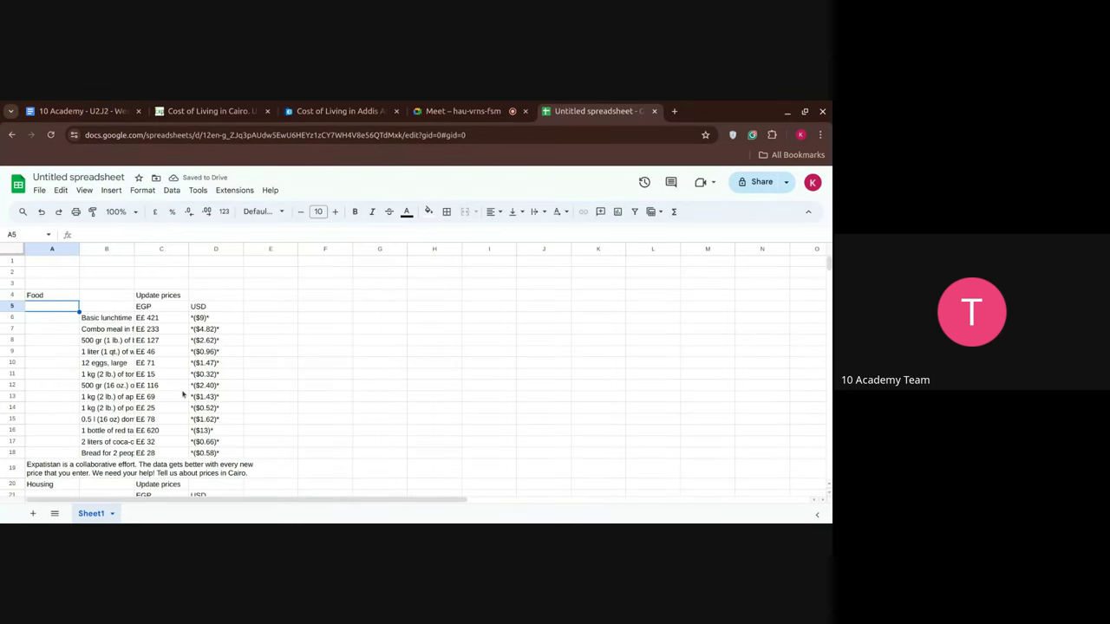
# - Review the imported Cairo price tables, then stop presenting the screen in Google Meet
pyautogui.scroll(-5, 183, 394)
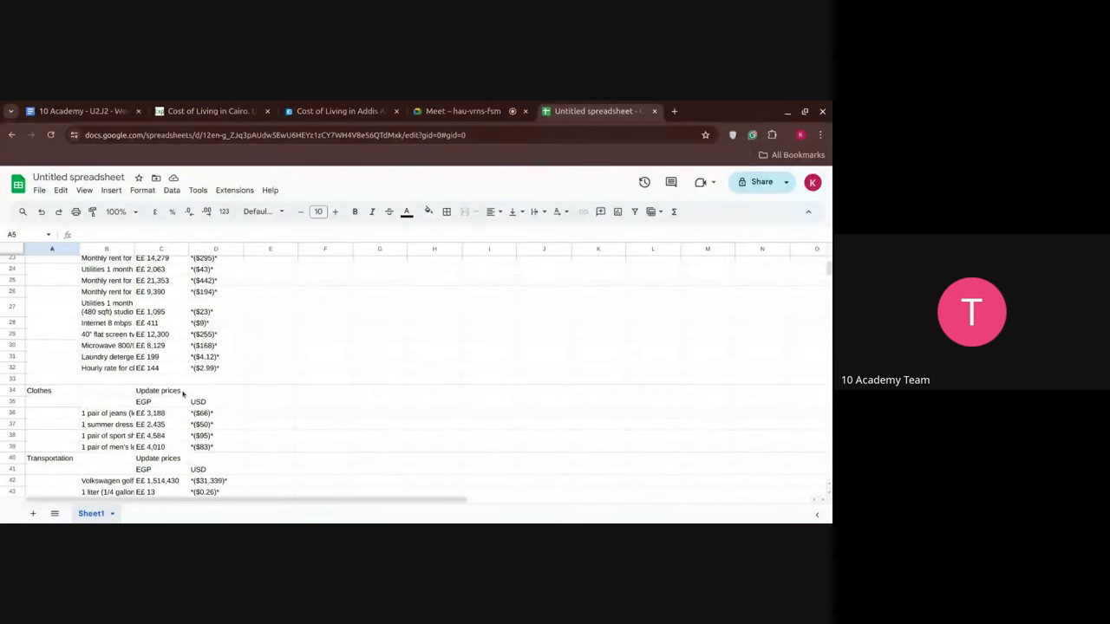
pyautogui.scroll(-5, 183, 395)
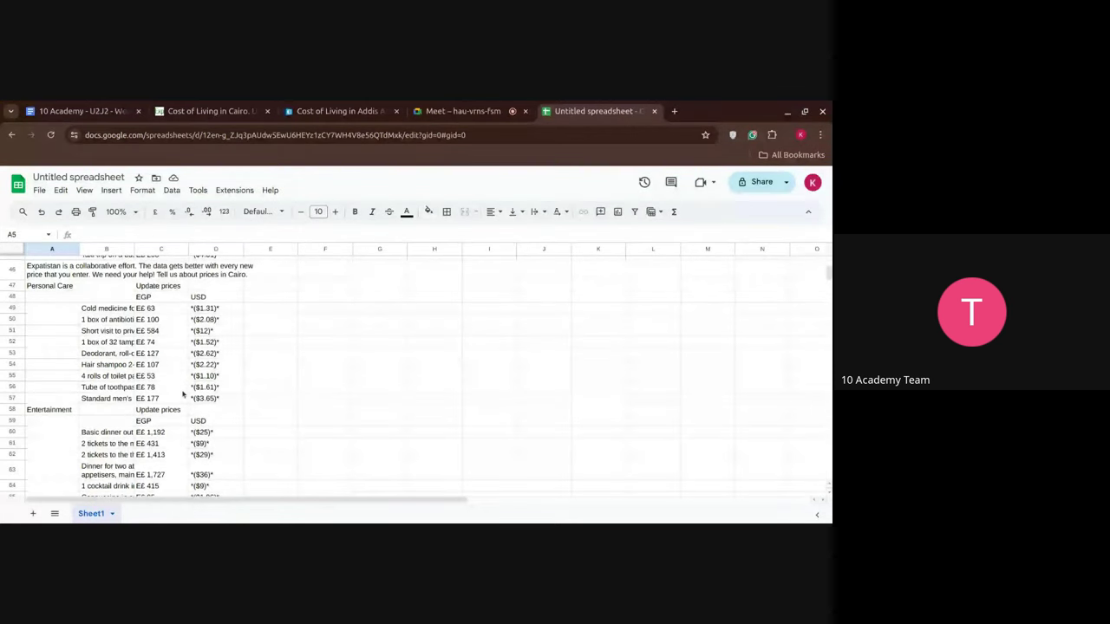
pyautogui.scroll(-1, 183, 394)
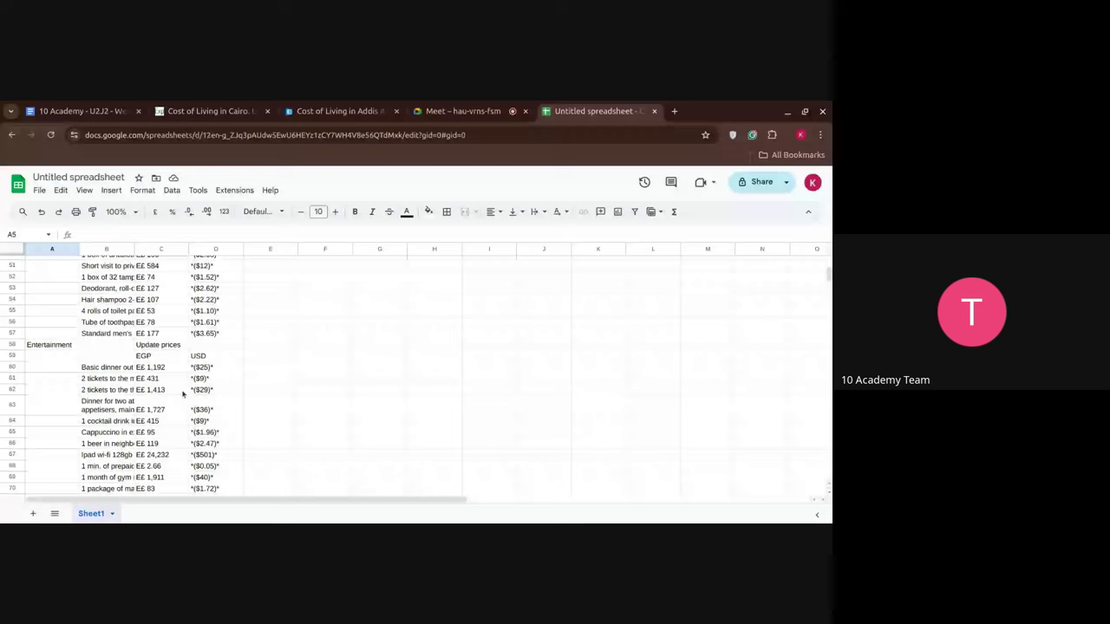
pyautogui.scroll(-5, 183, 395)
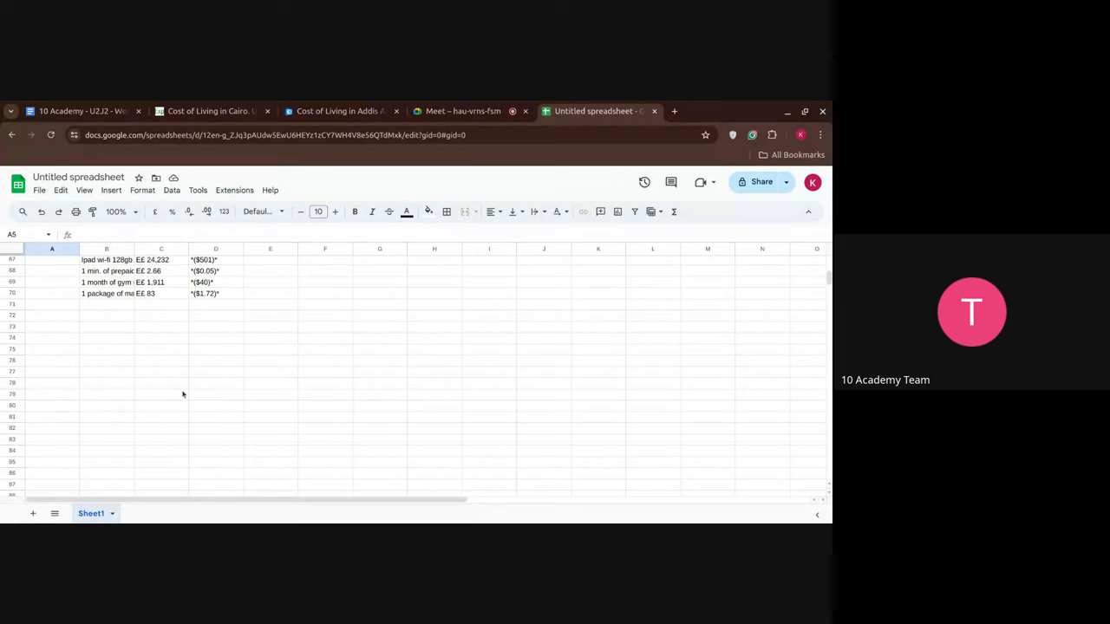
pyautogui.scroll(5, 183, 395)
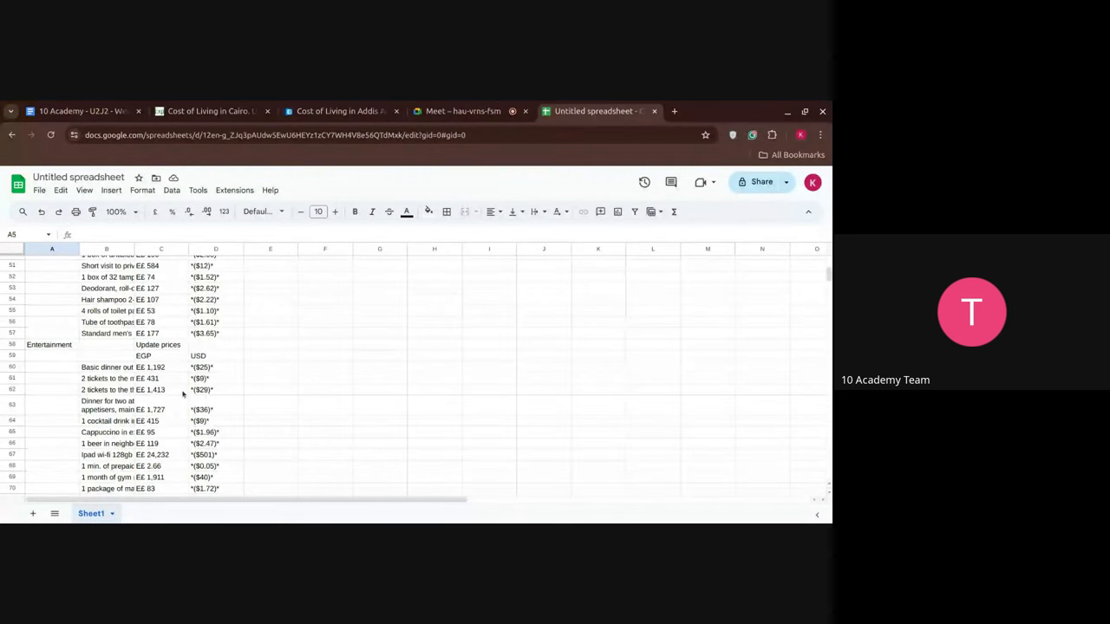
pyautogui.click(478, 110)
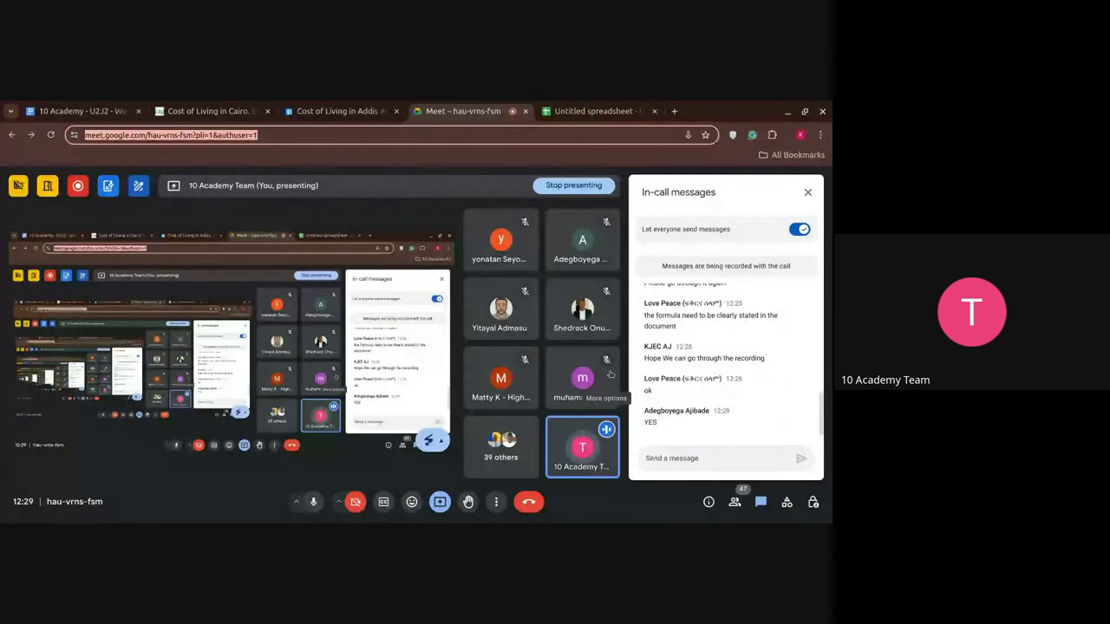
pyautogui.click(592, 188)
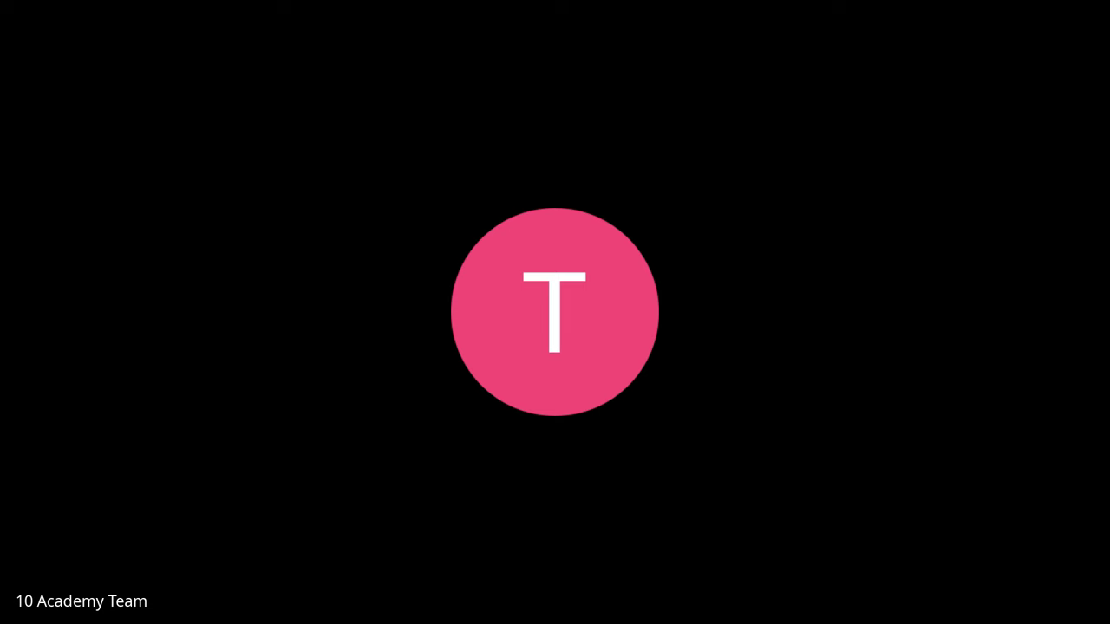